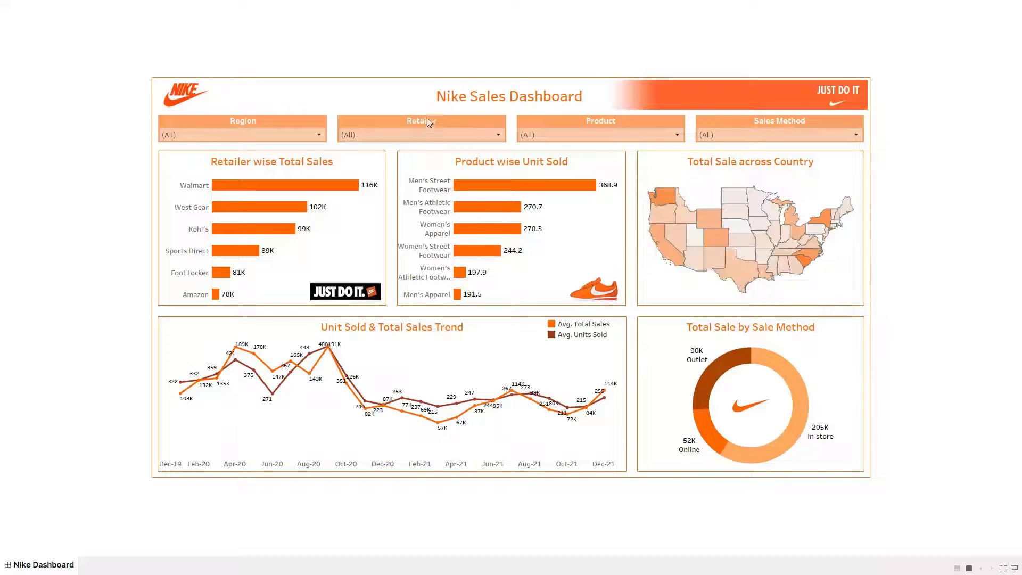
# Filter the Nike Sales Dashboard by the retailers Amazon and Walmart in turn, and reset the Retailer filter to All
pyautogui.click(423, 135)
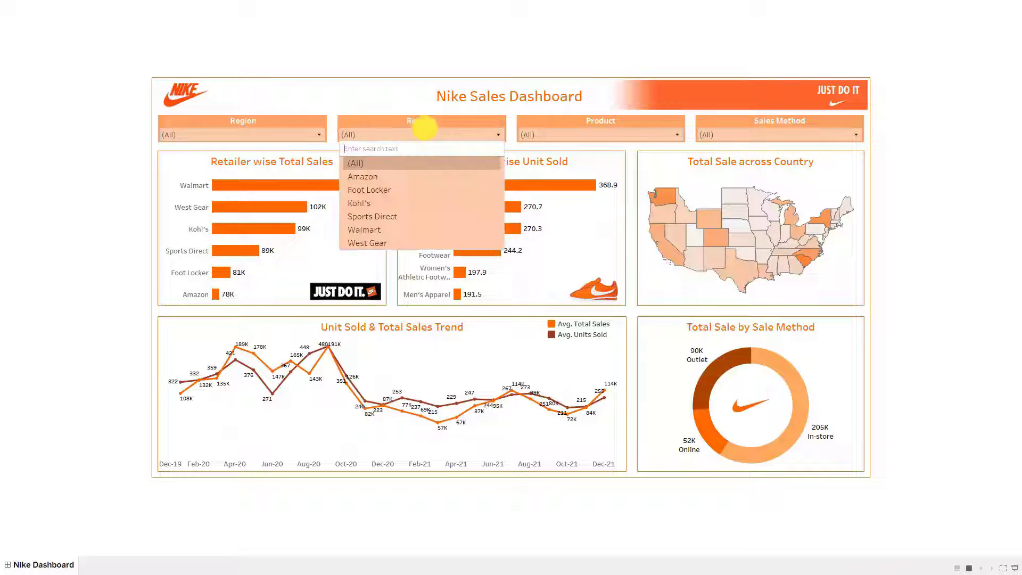
pyautogui.click(382, 181)
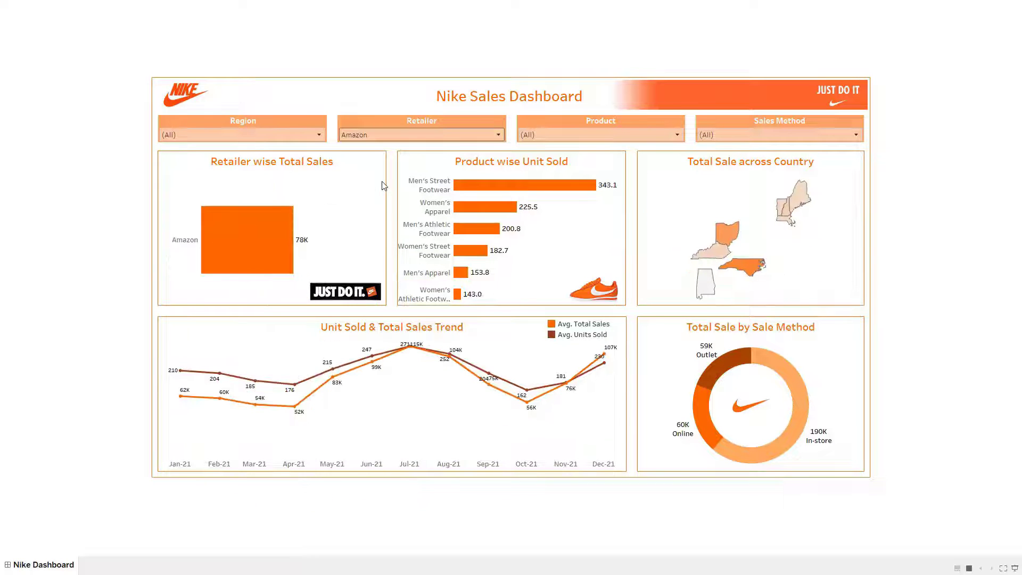
pyautogui.click(392, 138)
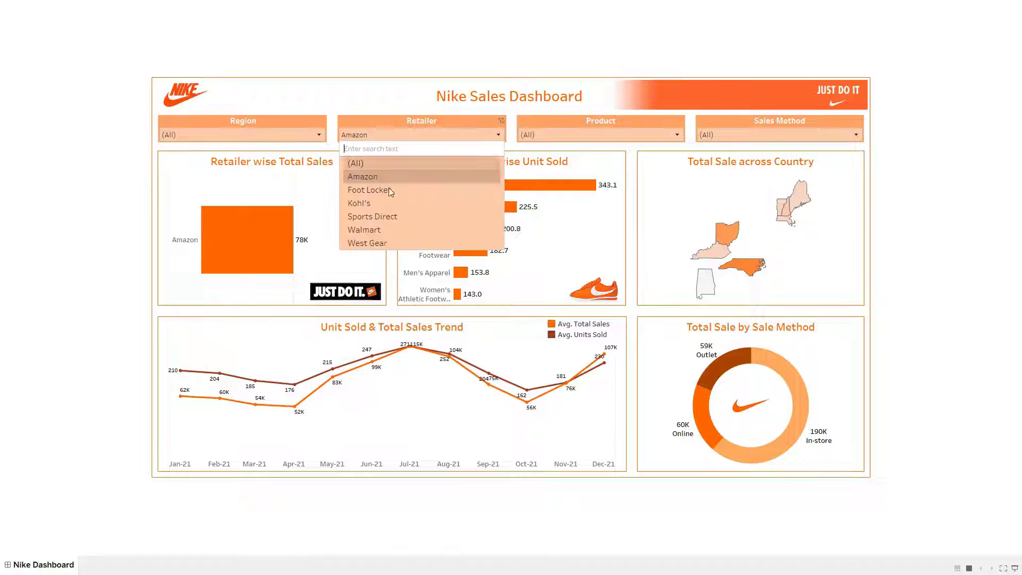
pyautogui.click(376, 231)
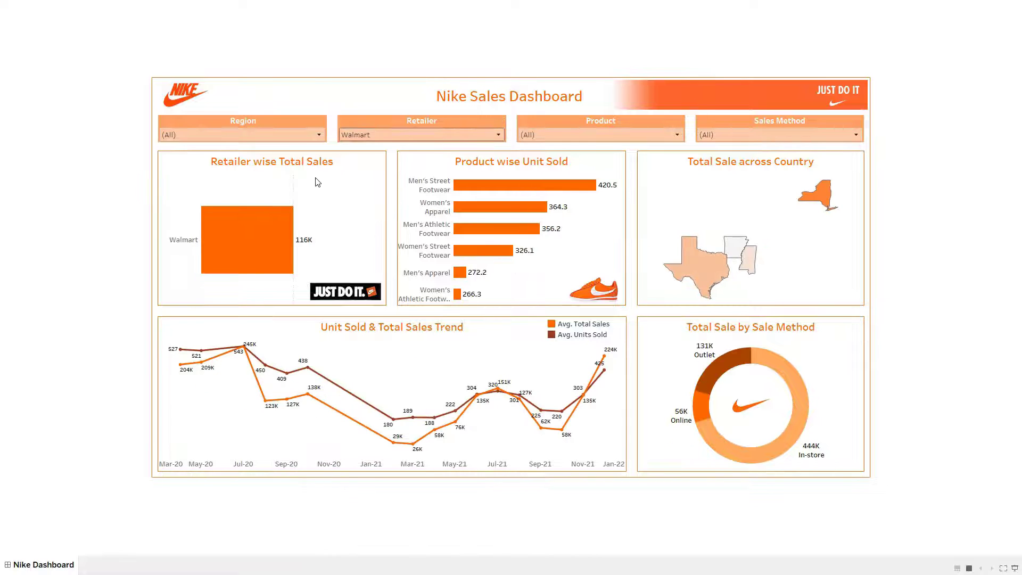
pyautogui.click(395, 139)
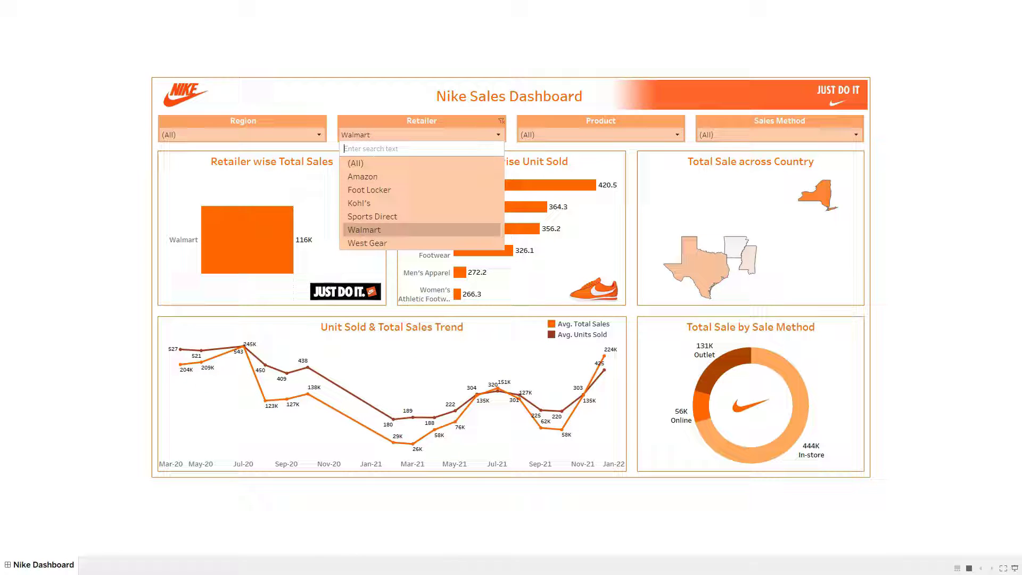
pyautogui.click(364, 164)
# Filter the dashboard to the Northeast region and inspect the details of the state map and the sales method chart
pyautogui.click(290, 135)
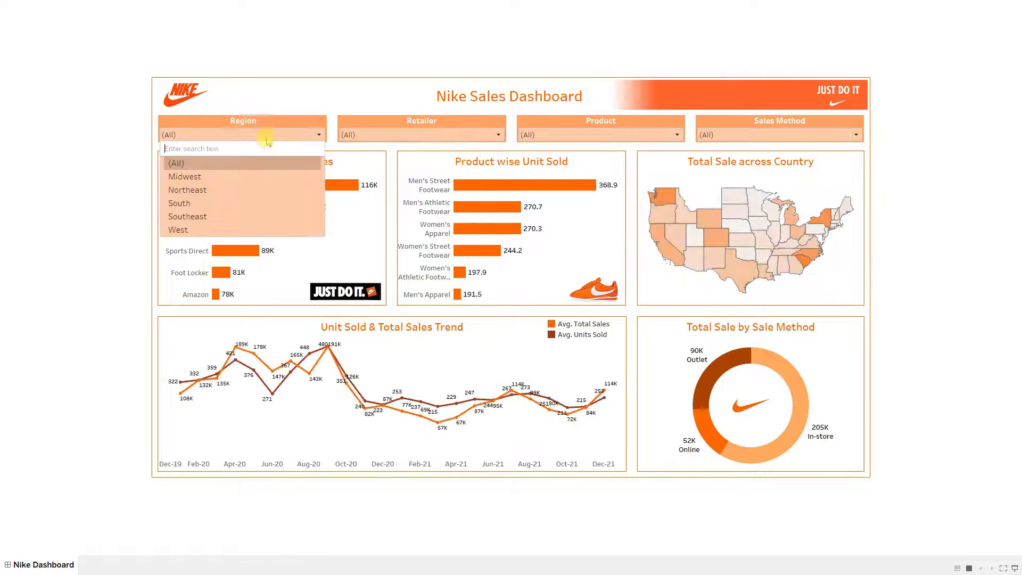
pyautogui.click(206, 190)
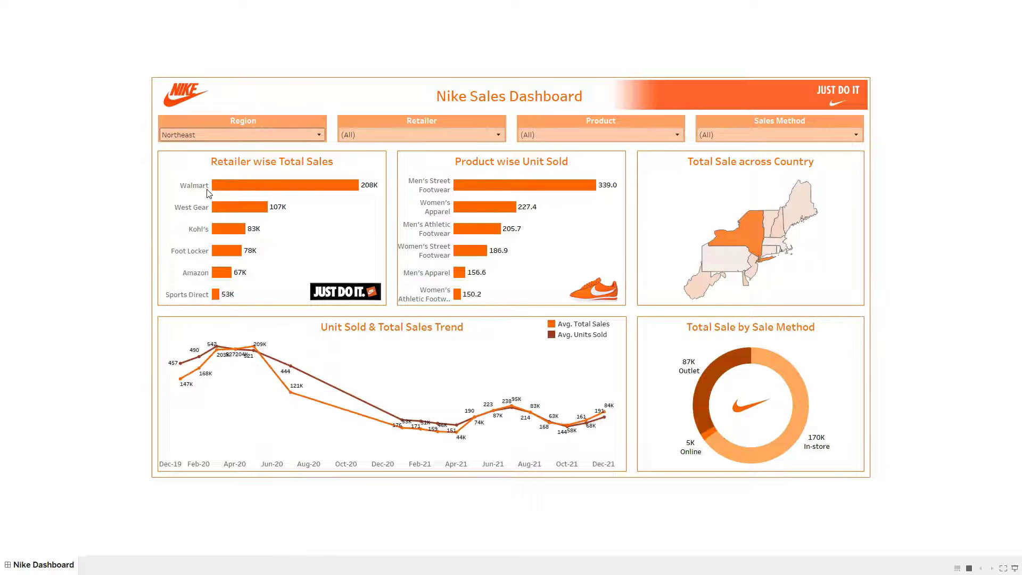
pyautogui.moveTo(732, 266)
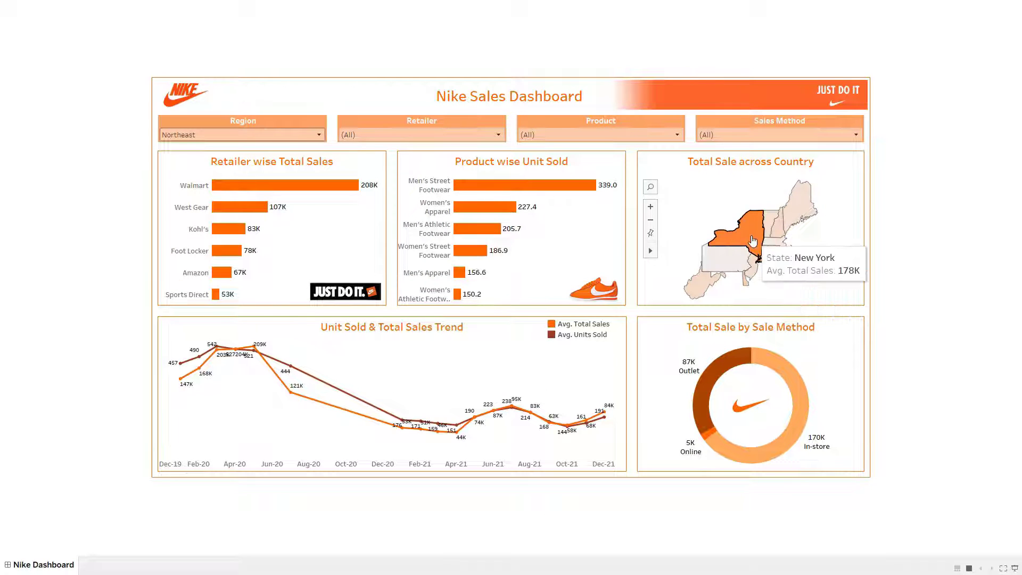
pyautogui.moveTo(792, 218)
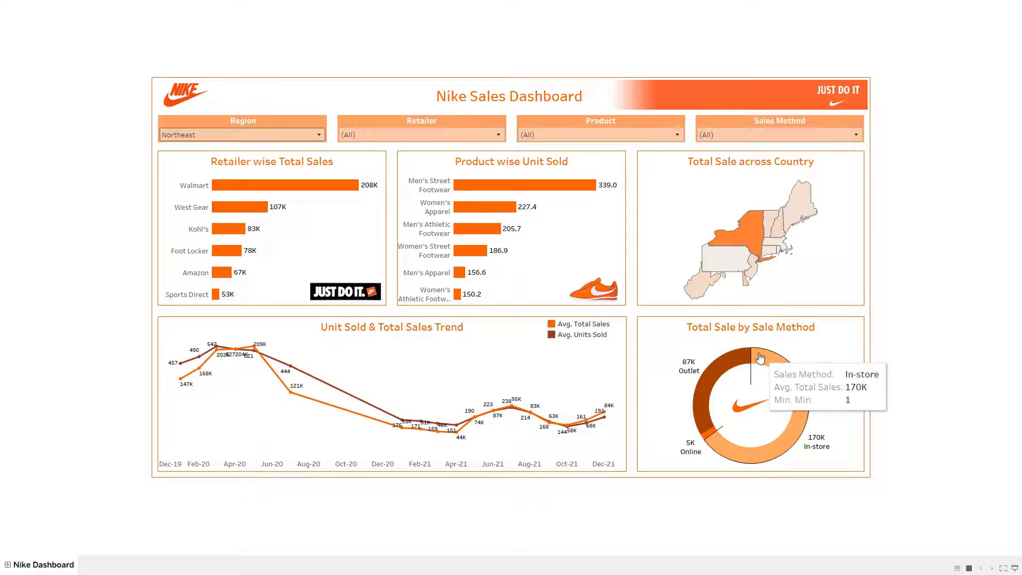
pyautogui.moveTo(720, 429)
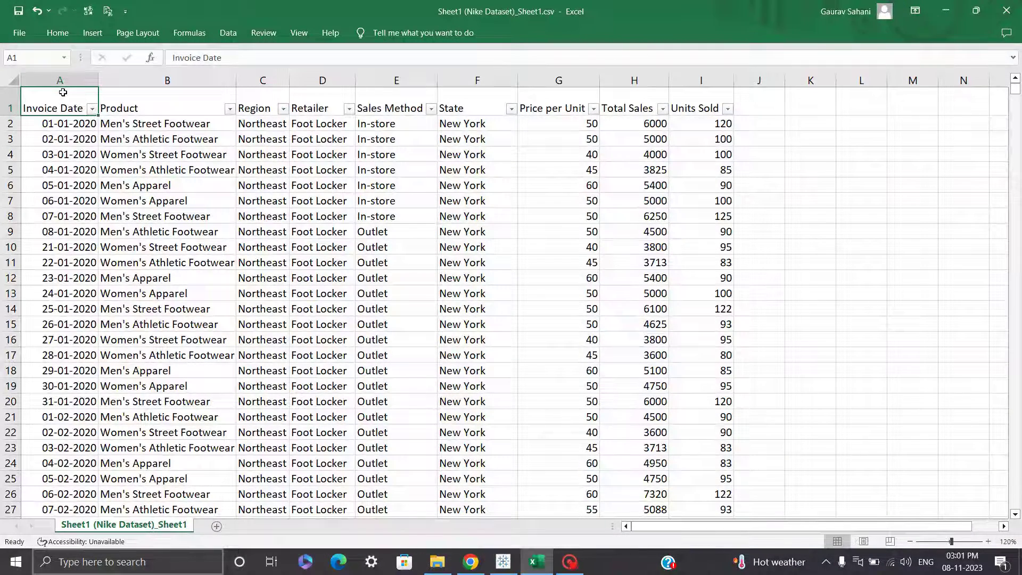
# Examine the Product and Region columns of the Nike dataset CSV in Excel, including their lists of distinct values
pyautogui.click(172, 110)
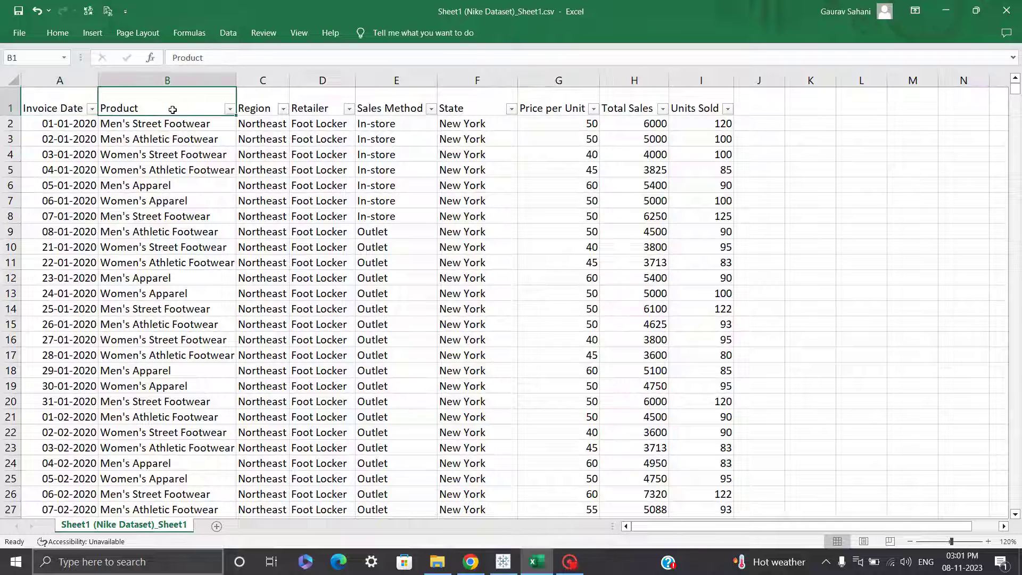
pyautogui.click(229, 108)
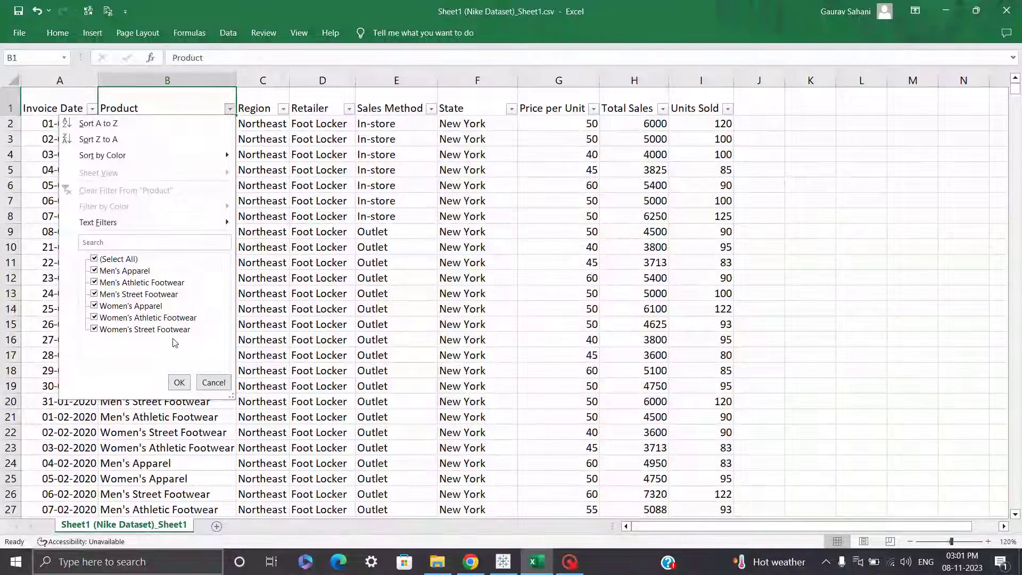
pyautogui.click(206, 382)
pyautogui.click(264, 104)
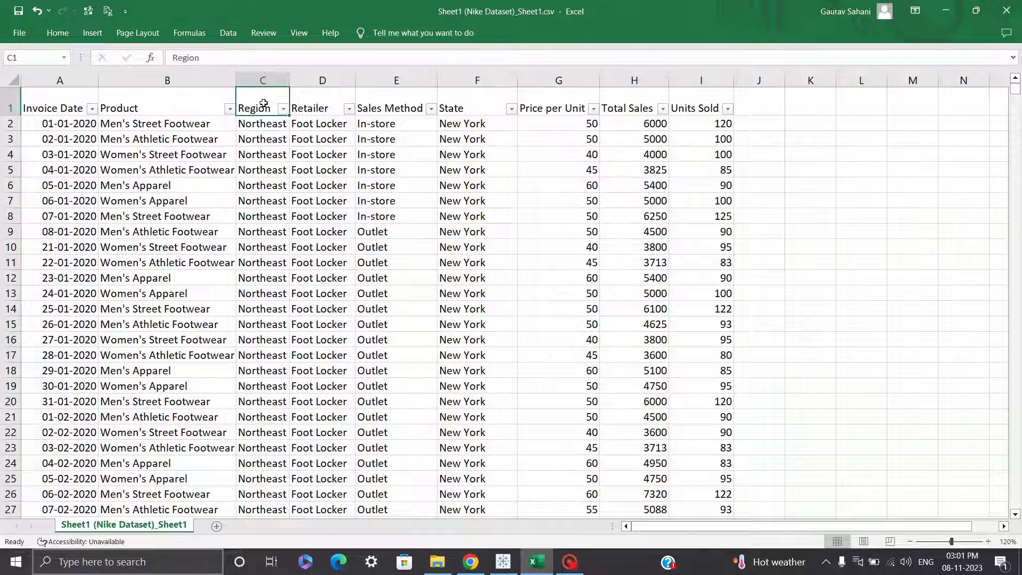
pyautogui.click(464, 105)
pyautogui.click(273, 97)
pyautogui.click(283, 109)
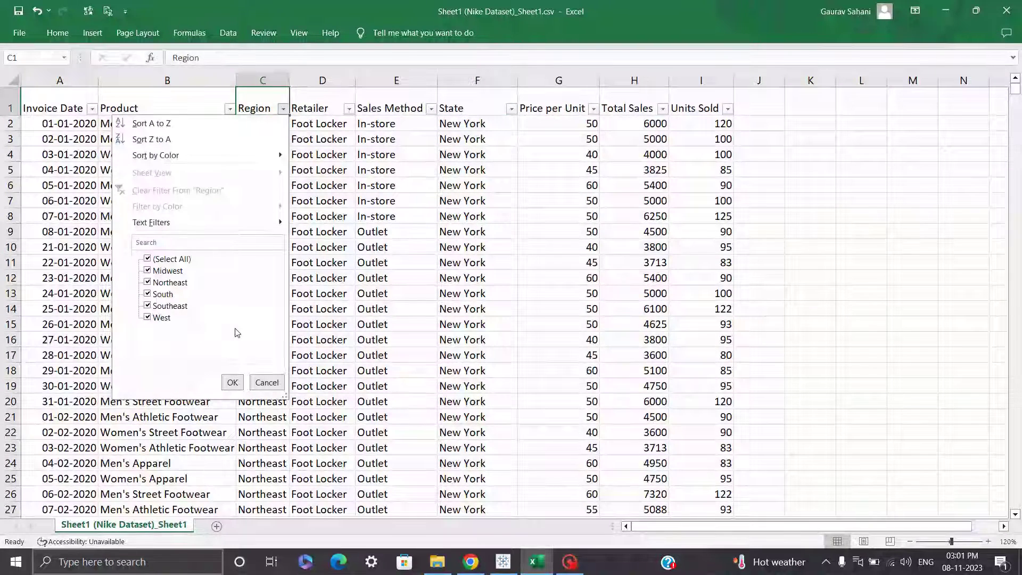
pyautogui.click(267, 382)
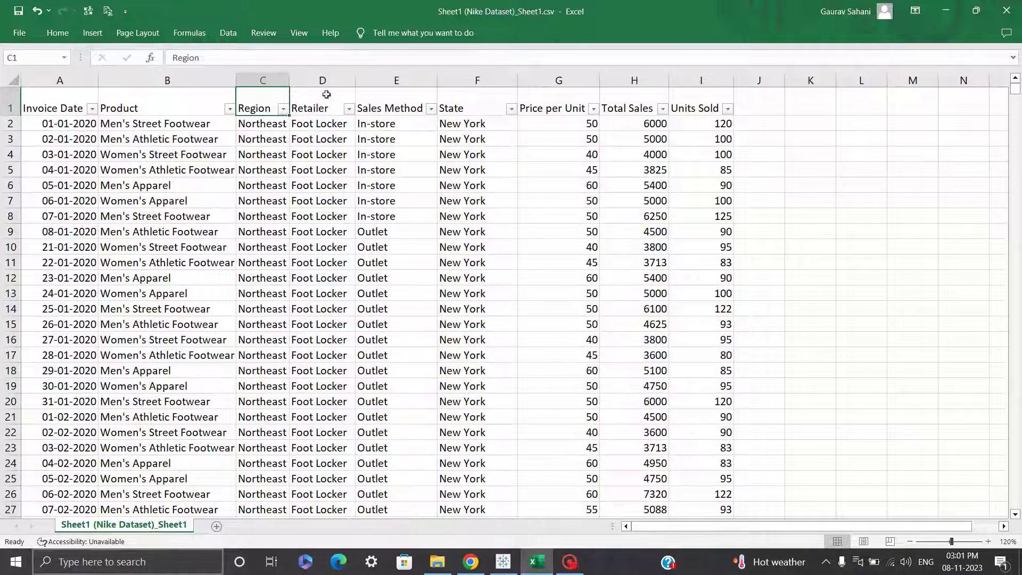
# Examine the distinct values in the Retailer and Sales Method columns without filtering the dataset
pyautogui.click(327, 93)
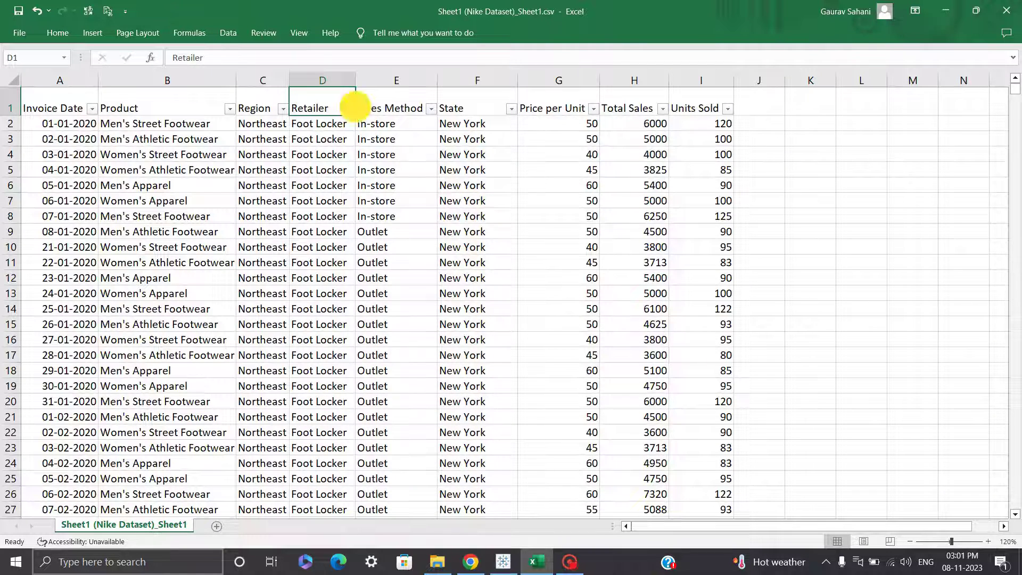
pyautogui.click(349, 109)
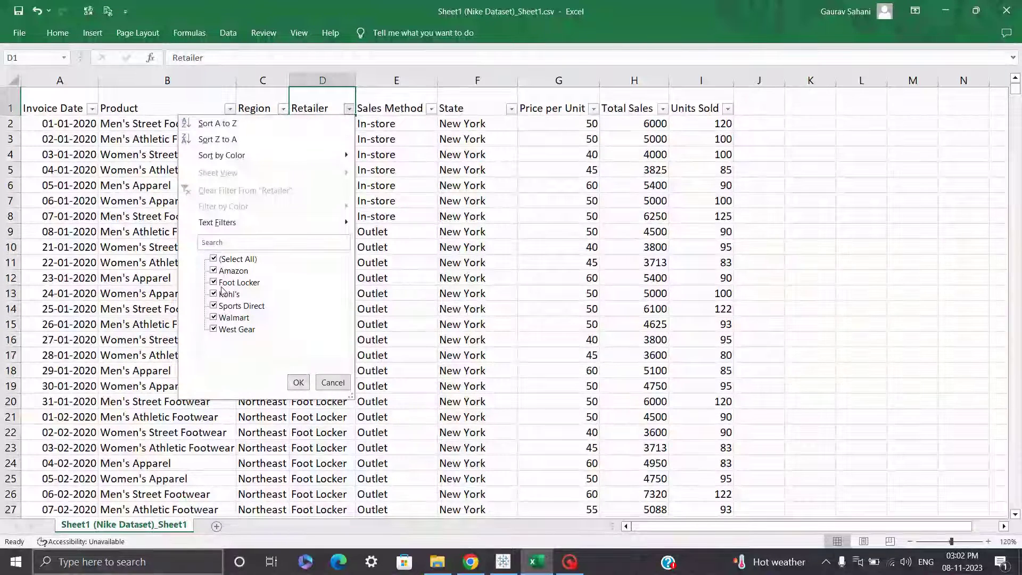
pyautogui.click(298, 382)
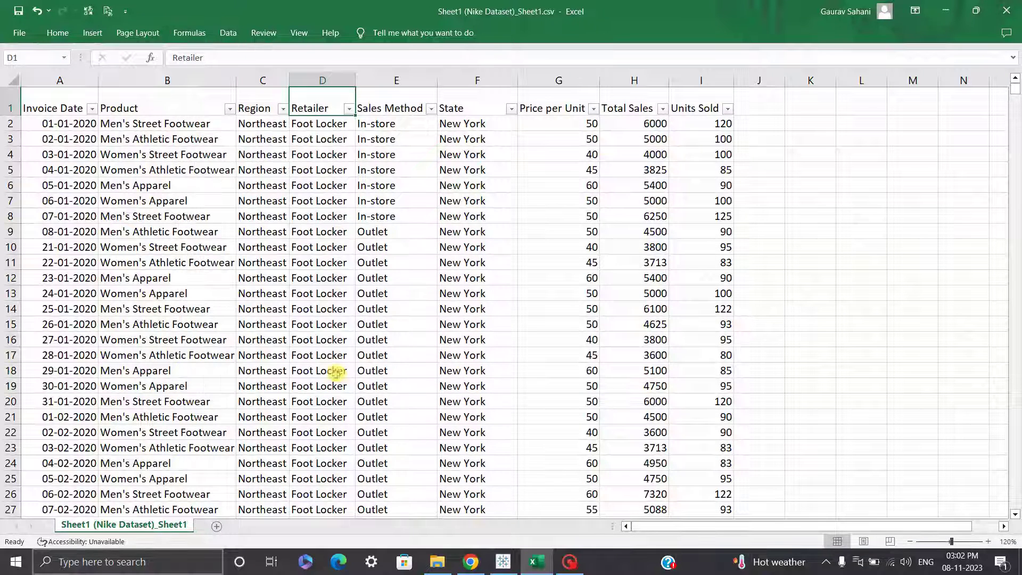
pyautogui.click(421, 116)
pyautogui.click(431, 109)
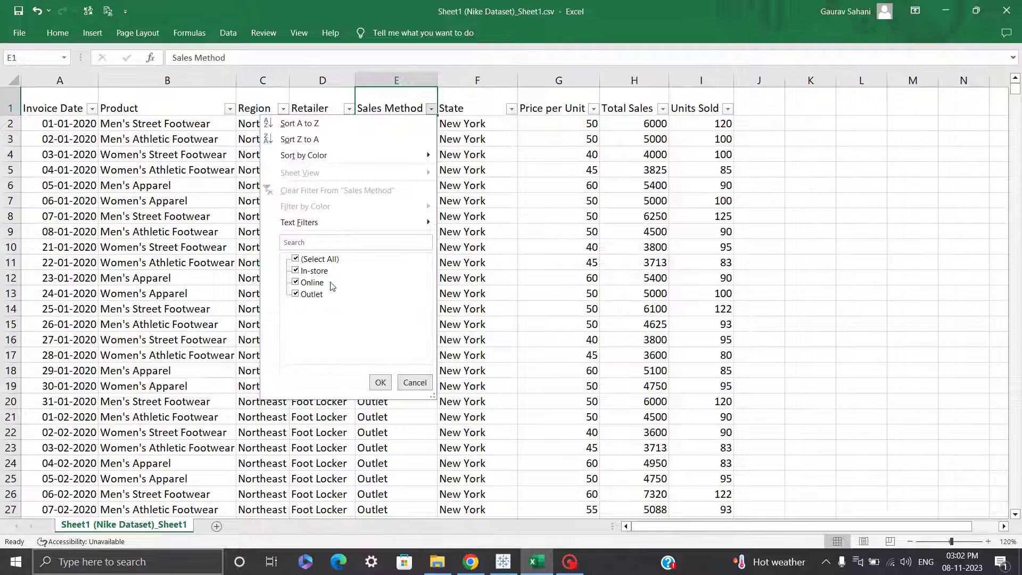
pyautogui.click(409, 383)
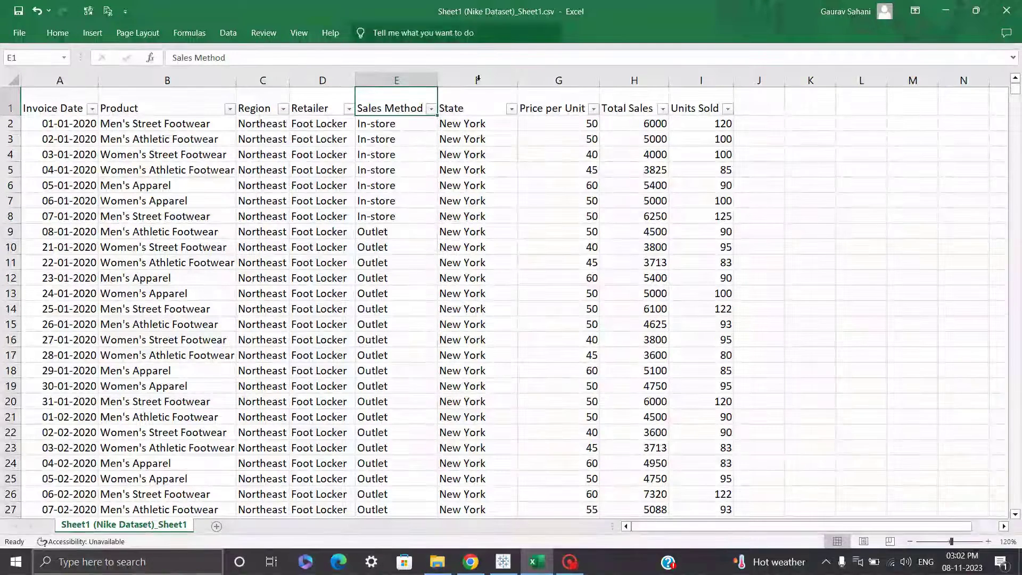
# Review the State, Price per Unit, Total Sales and Units Sold columns, and look over the dataset's full header row
pyautogui.click(478, 105)
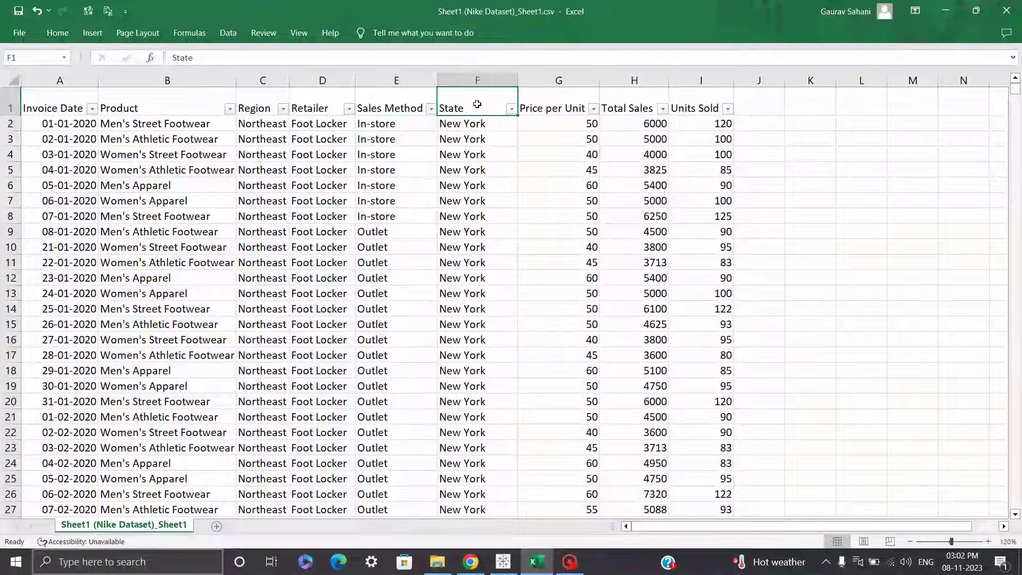
pyautogui.click(552, 108)
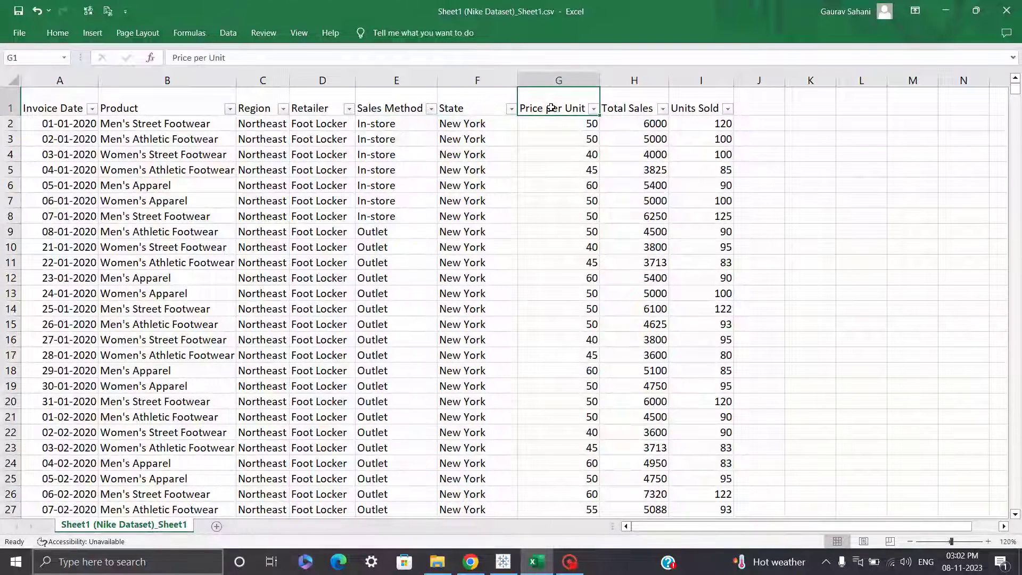
pyautogui.click(618, 96)
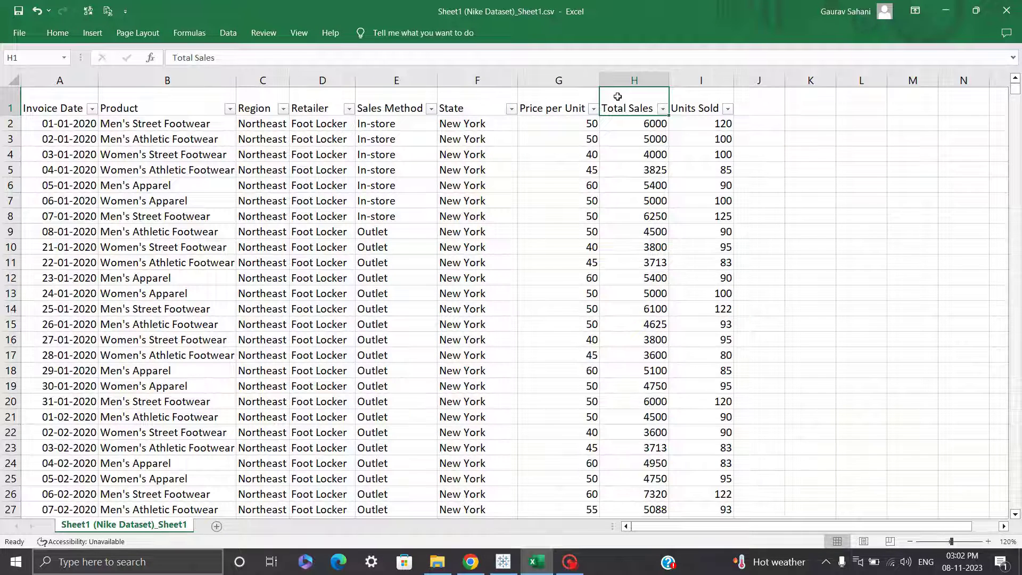
pyautogui.click(686, 106)
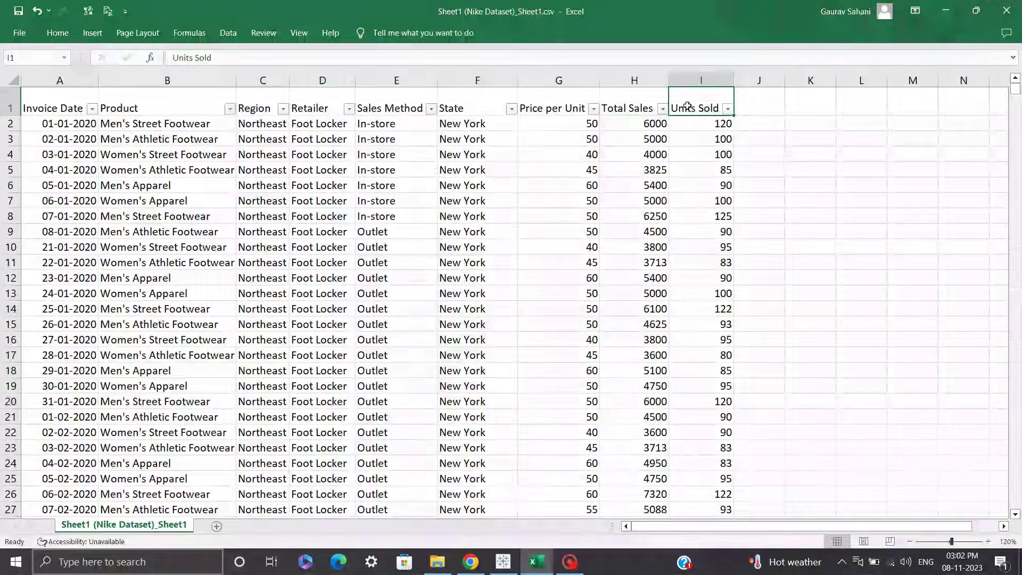
pyautogui.click(612, 115)
pyautogui.click(689, 97)
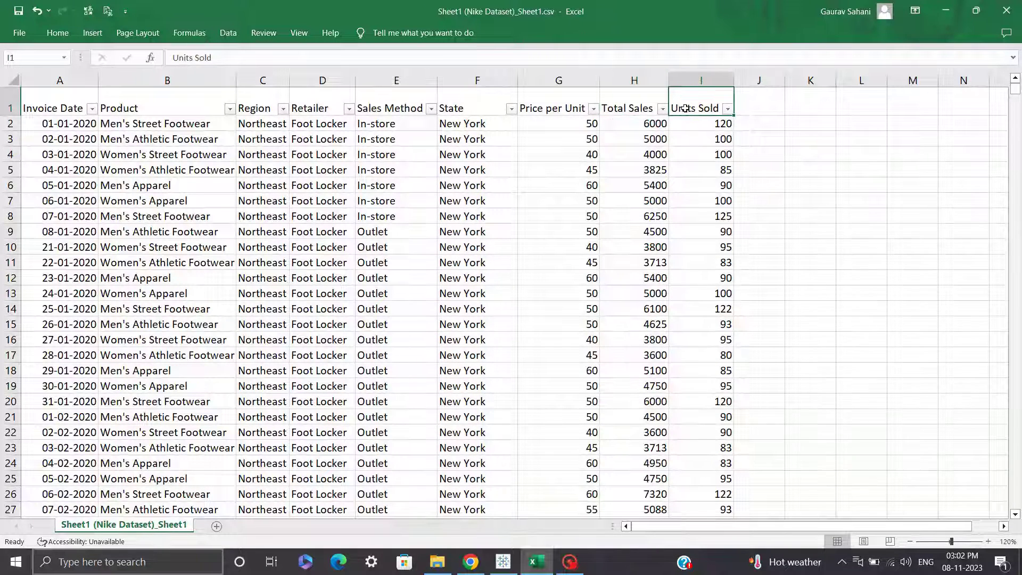
pyautogui.click(568, 109)
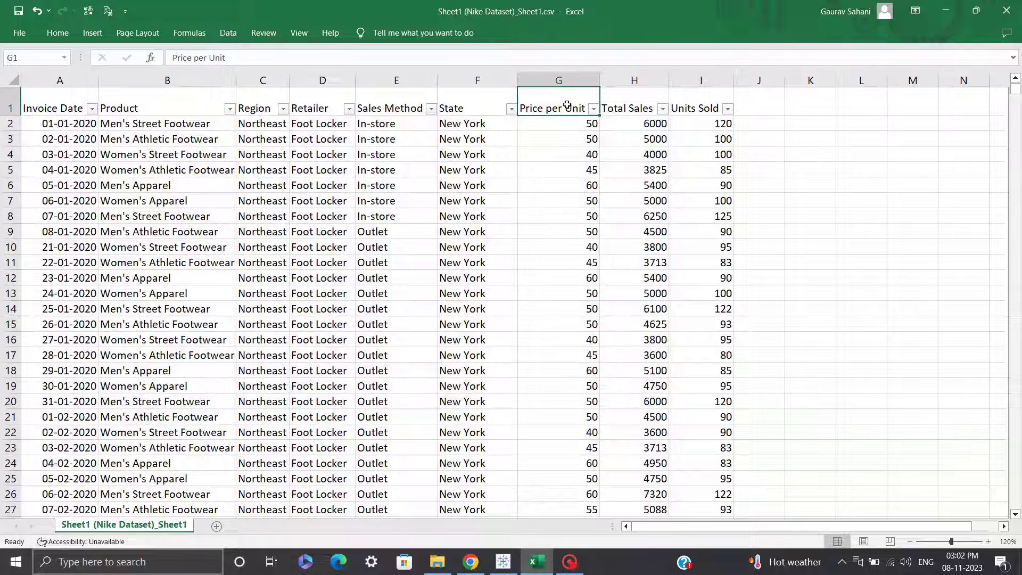
pyautogui.moveTo(47, 107); pyautogui.dragTo(727, 169)
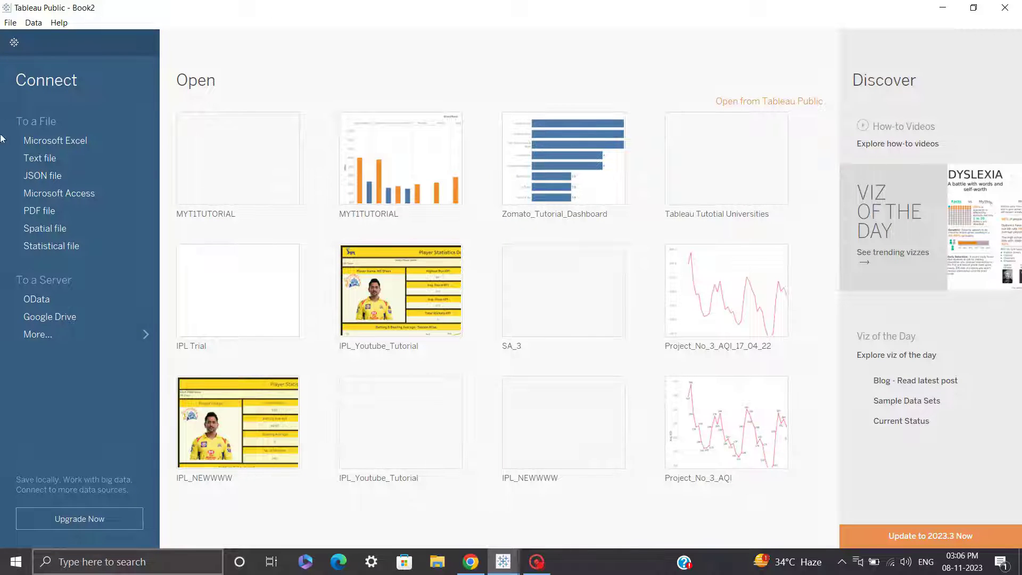
# In Tableau Public, connect to the text file Sheet1 (Nike Dataset)_Sheet1.csv from the Desktop and check its columns and field list
pyautogui.click(36, 158)
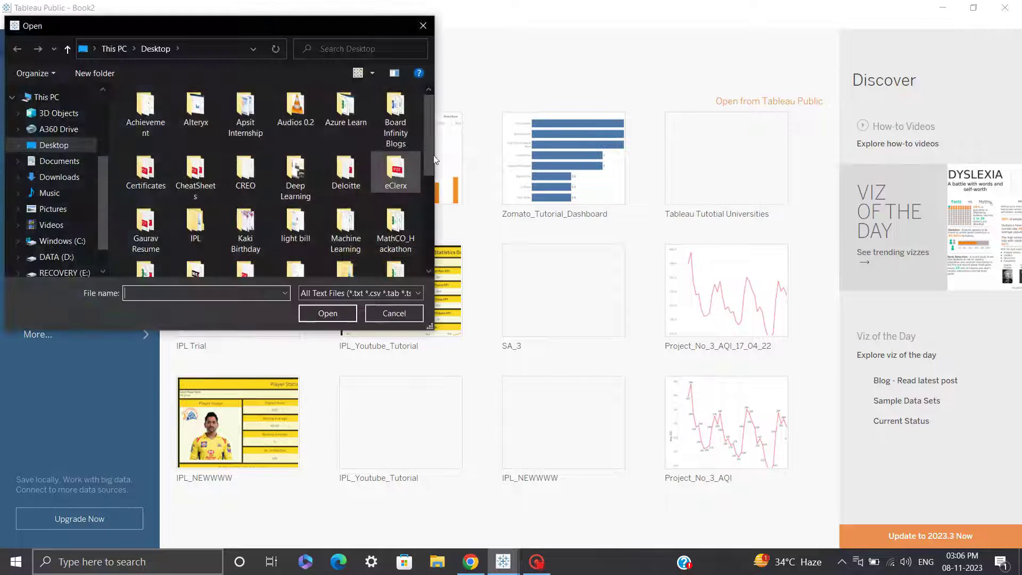
pyautogui.moveTo(428, 154); pyautogui.dragTo(431, 263)
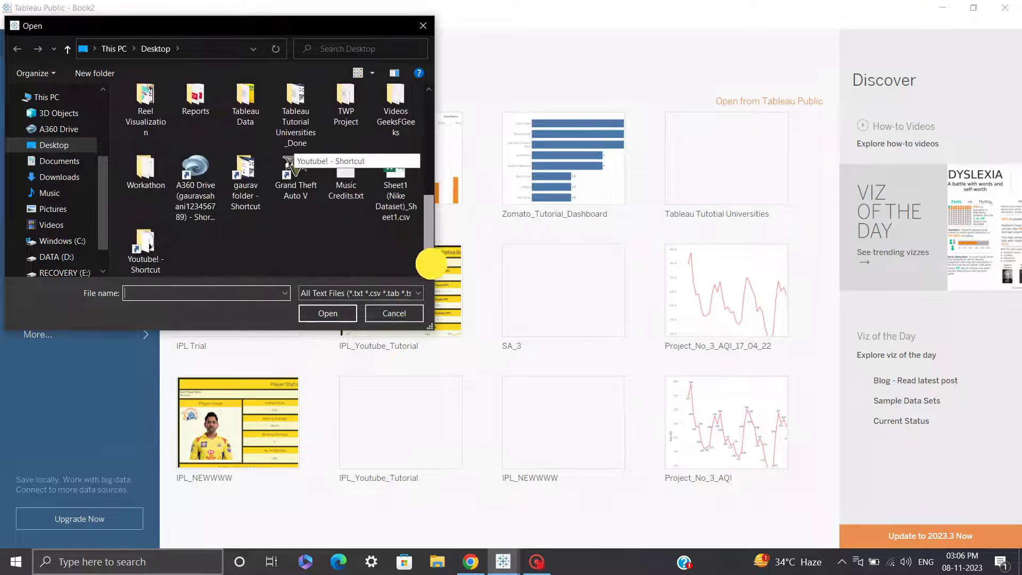
pyautogui.click(399, 181)
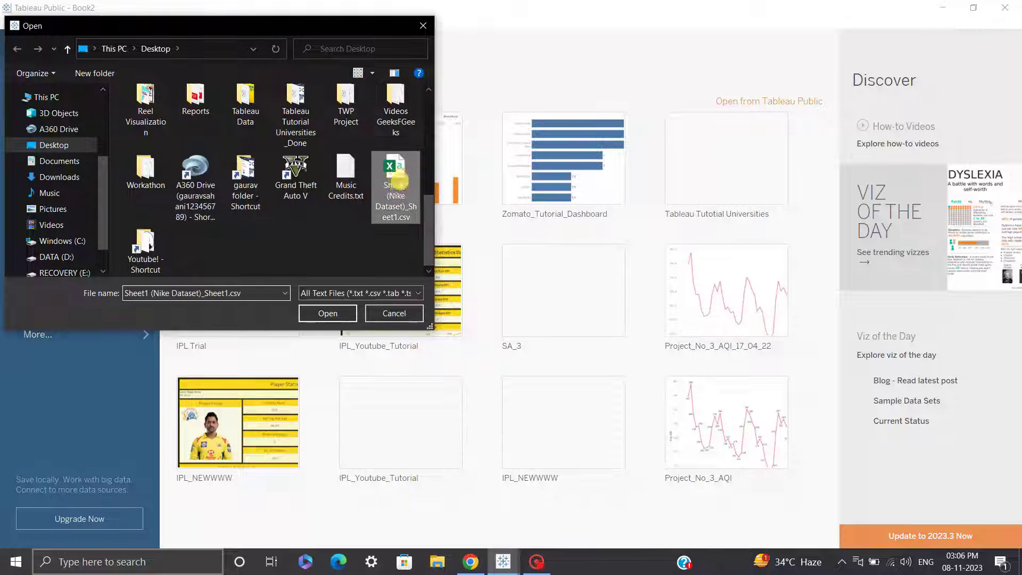
pyautogui.doubleClick(400, 183)
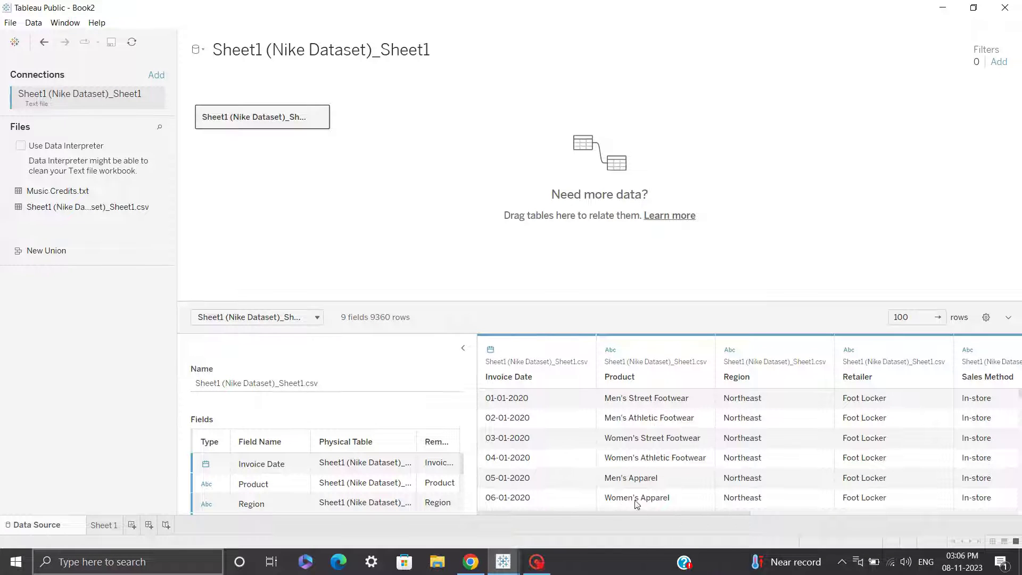
pyautogui.moveTo(612, 512); pyautogui.dragTo(545, 534)
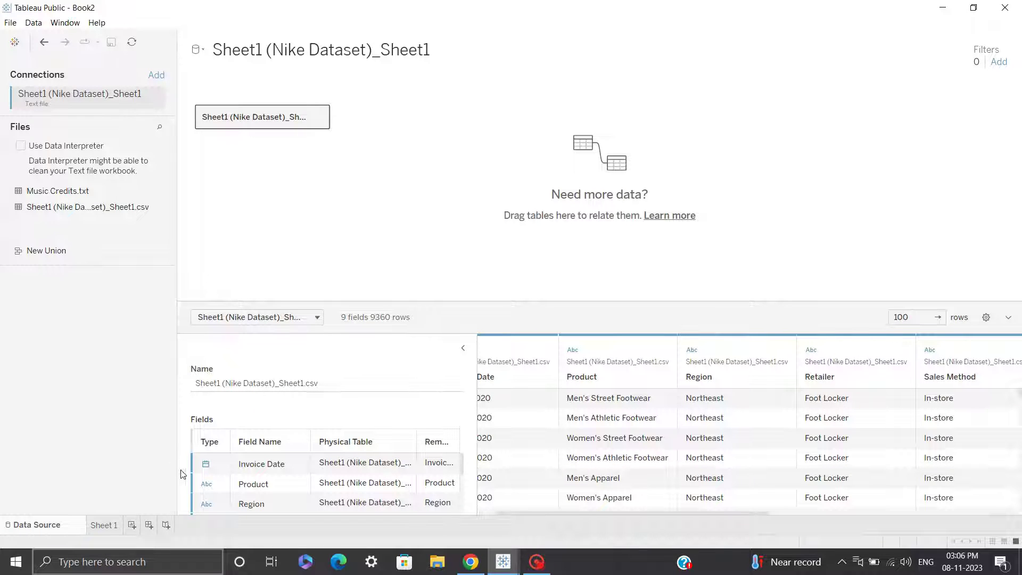
pyautogui.scroll(-2, 207, 475)
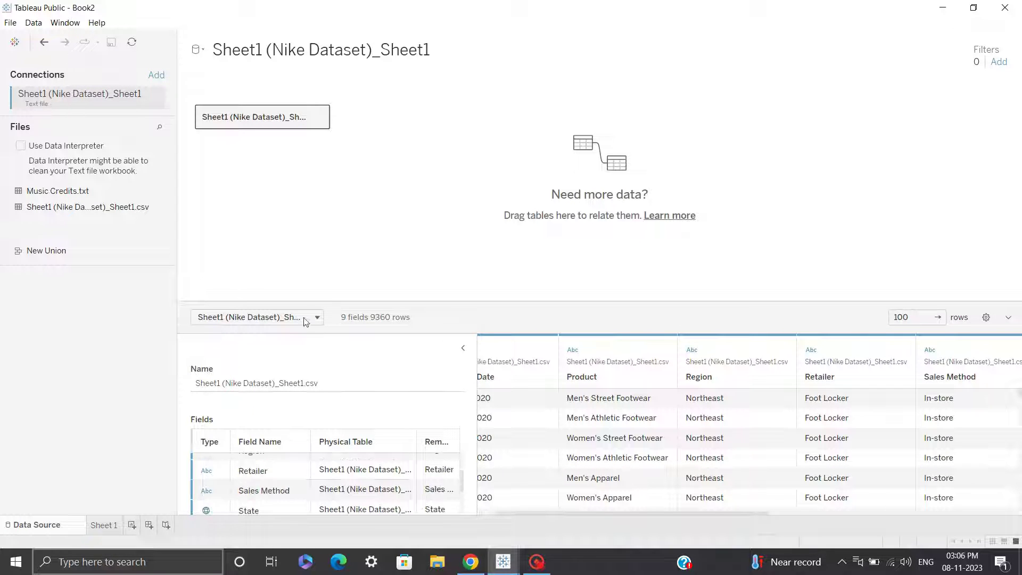
# Open the Sheet 1 worksheet and add the State field to the empty view to create a map
pyautogui.click(103, 526)
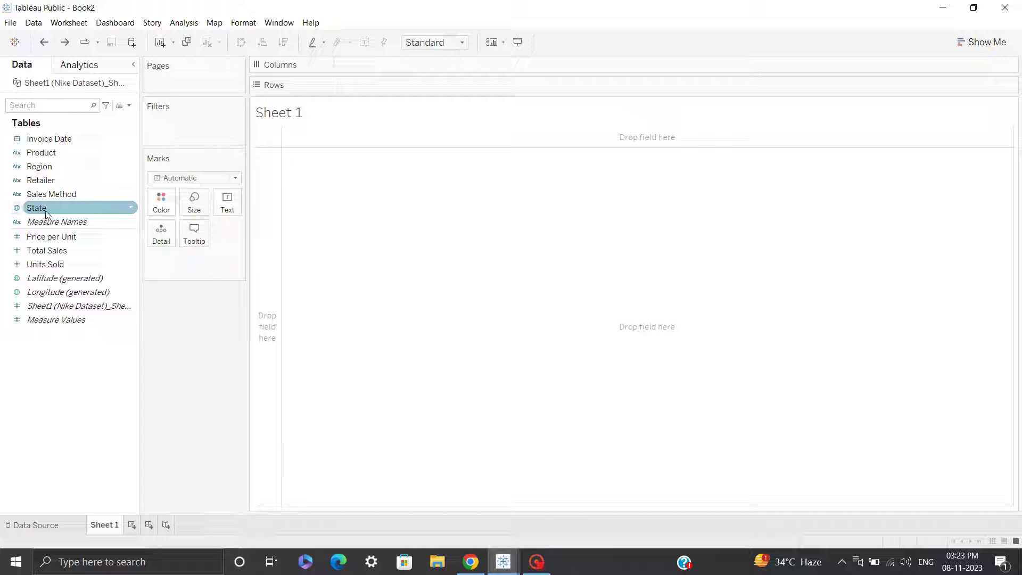
pyautogui.moveTo(45, 212); pyautogui.dragTo(532, 287)
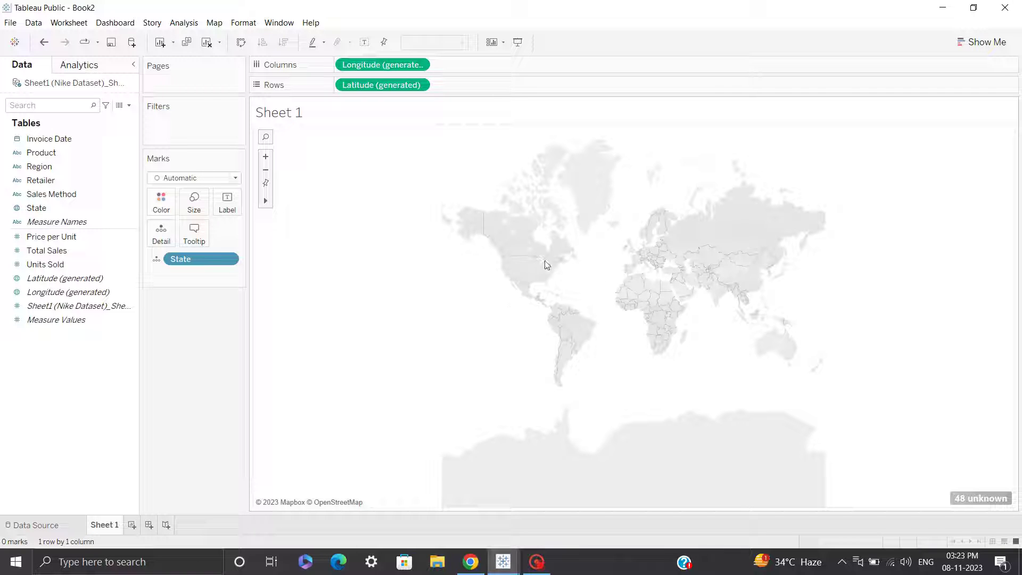
# Resolve the map's unknown locations by setting the fixed country for the State field to United States
pyautogui.click(981, 497)
pyautogui.click(472, 232)
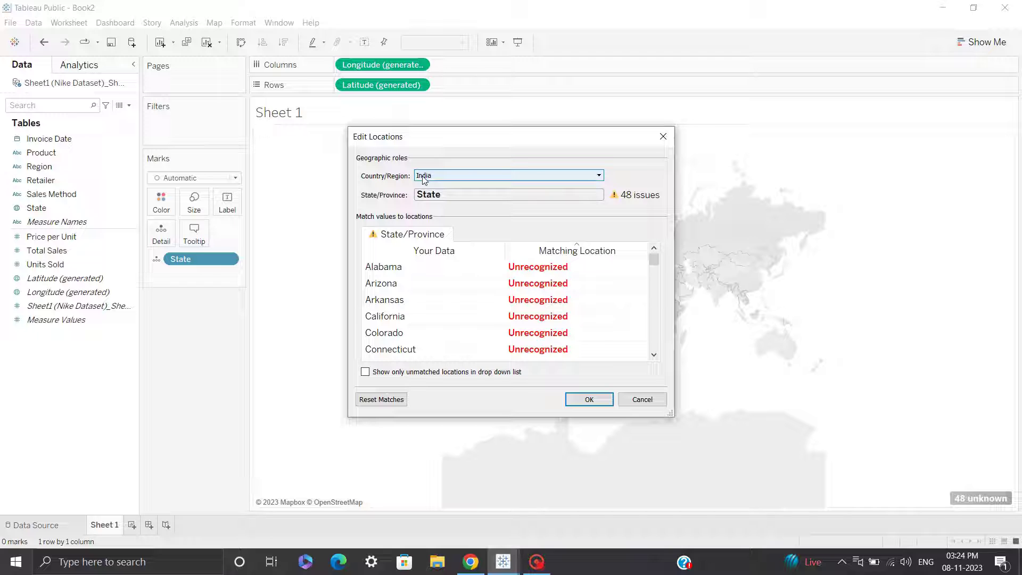
pyautogui.click(424, 179)
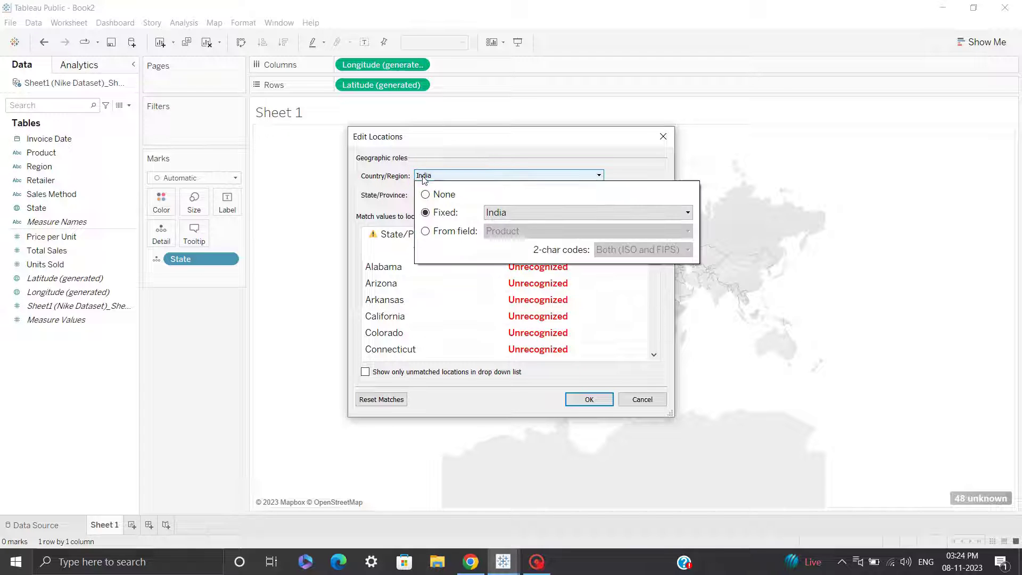
pyautogui.click(554, 212)
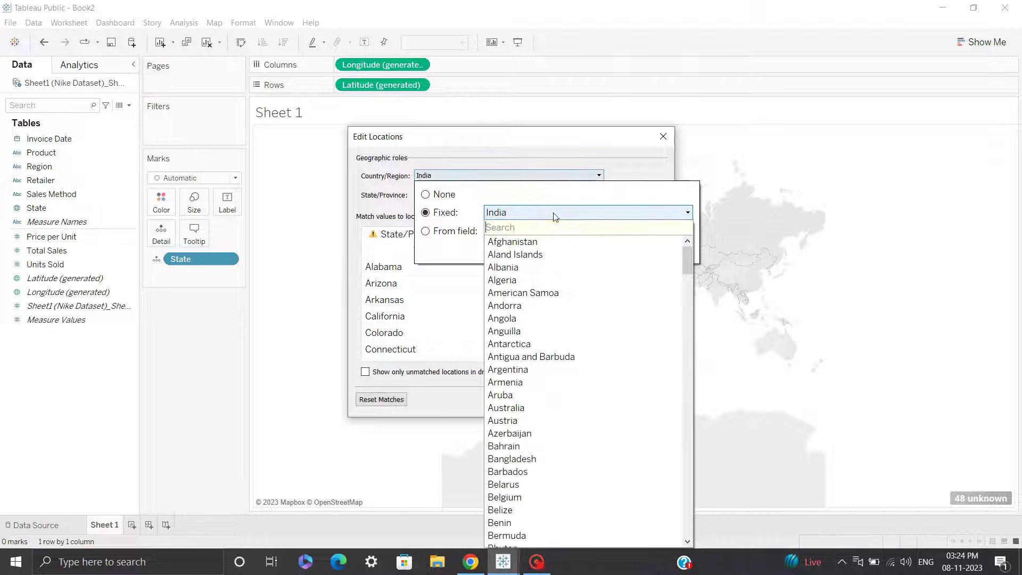
pyautogui.write('UNIT')
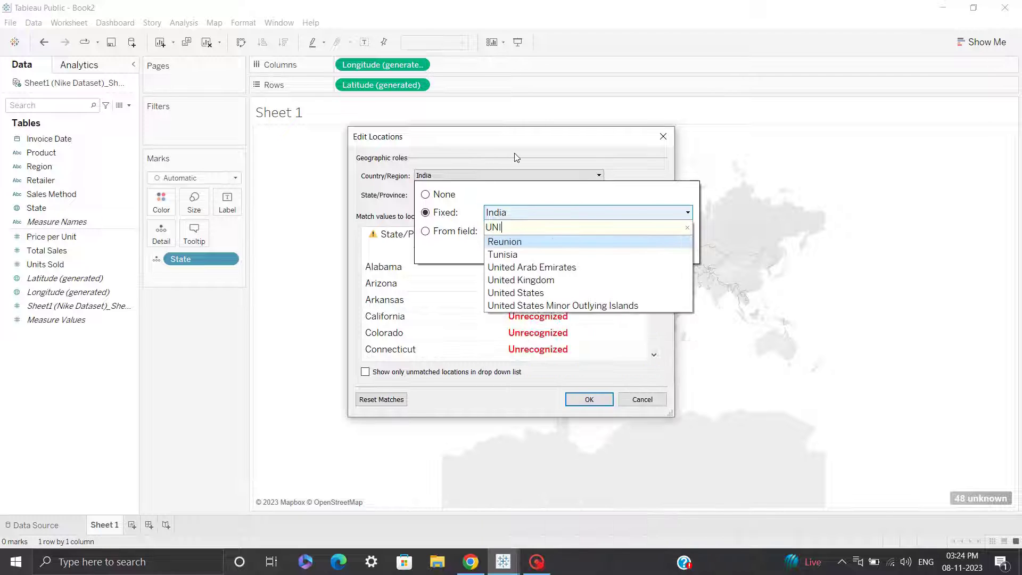
pyautogui.click(515, 267)
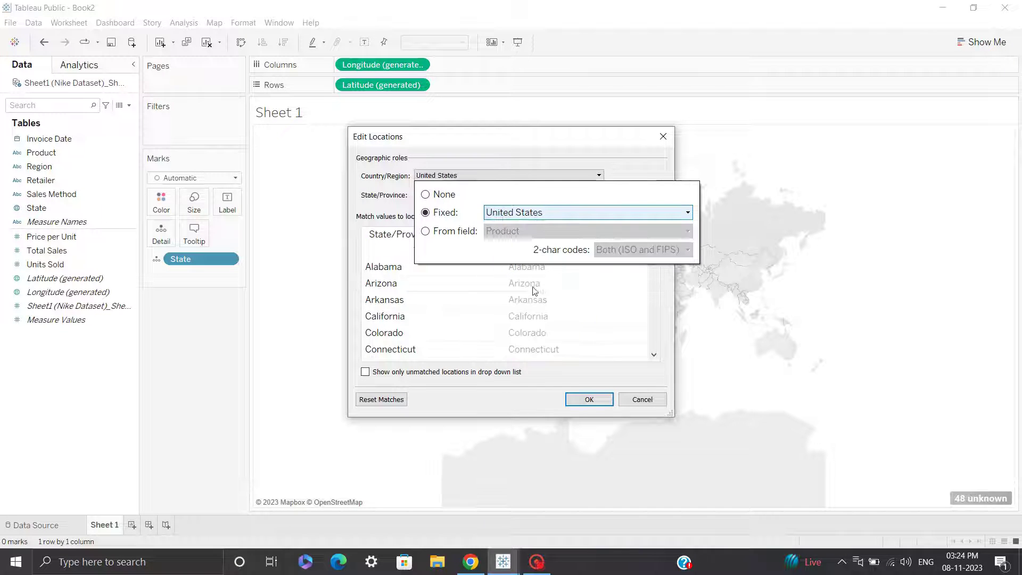
pyautogui.click(589, 403)
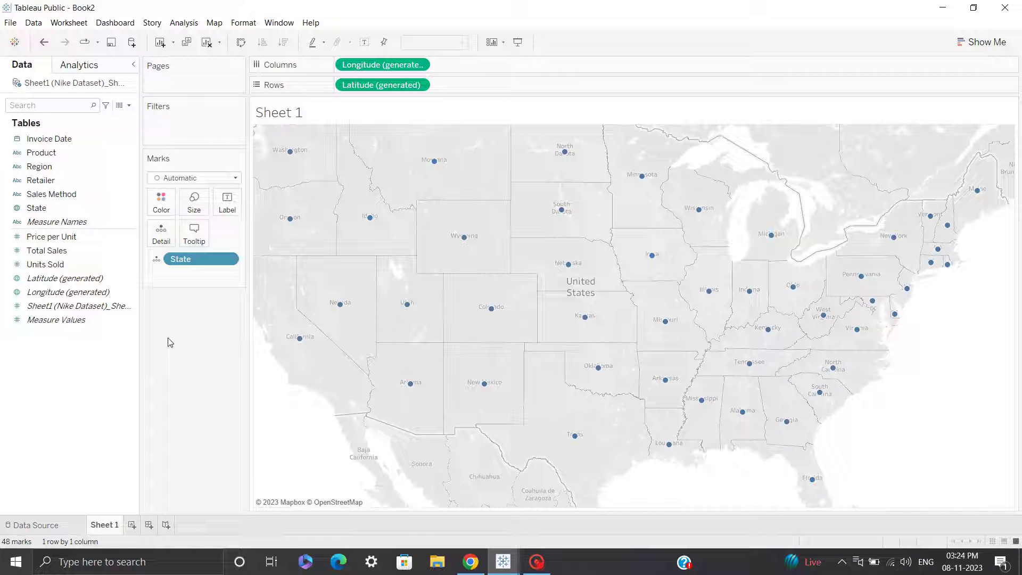
# Color the state map by Total Sales and aggregate that measure as Average
pyautogui.moveTo(48, 250); pyautogui.dragTo(161, 204)
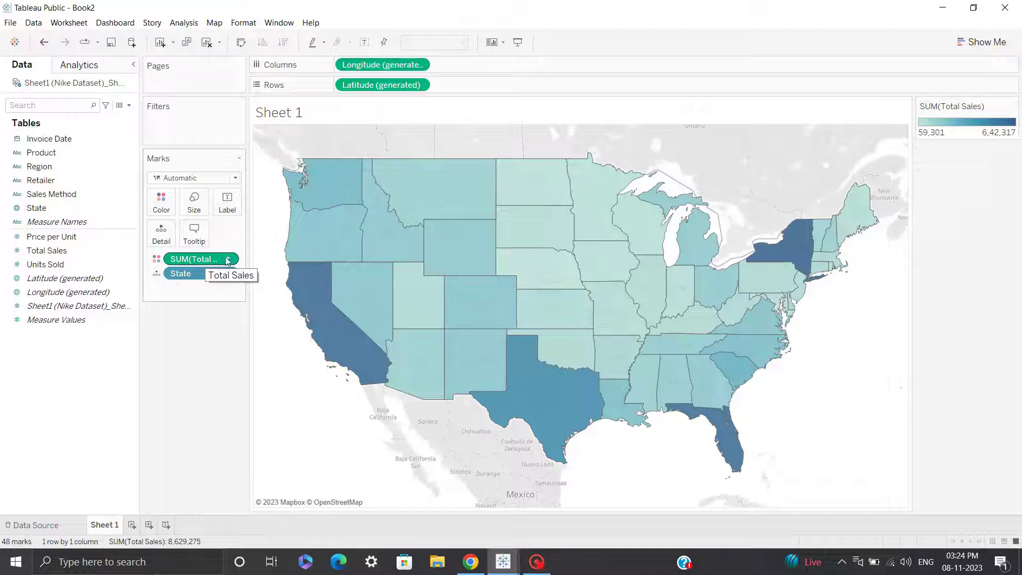
pyautogui.click(228, 259)
pyautogui.moveTo(256, 364)
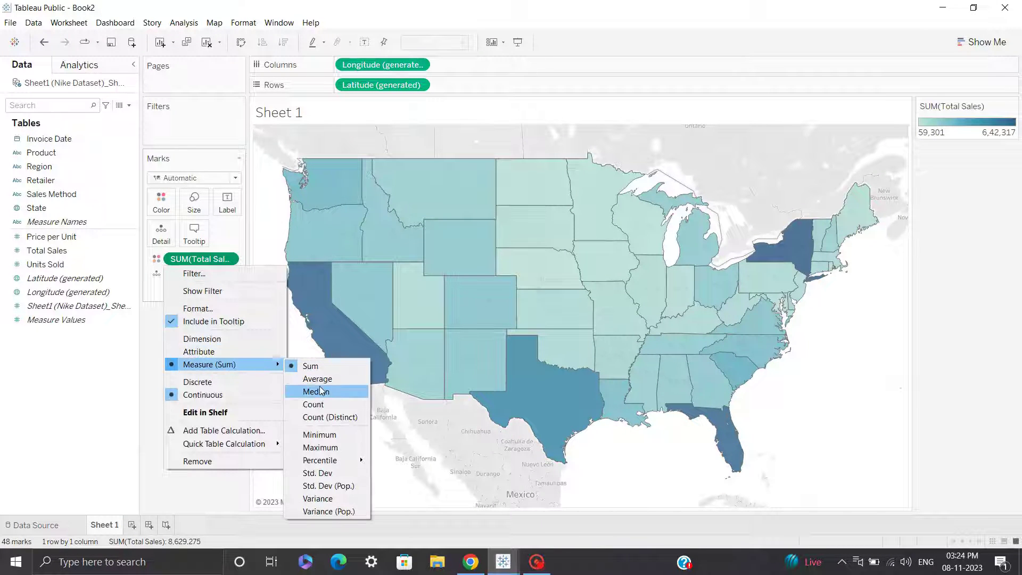
pyautogui.click(319, 379)
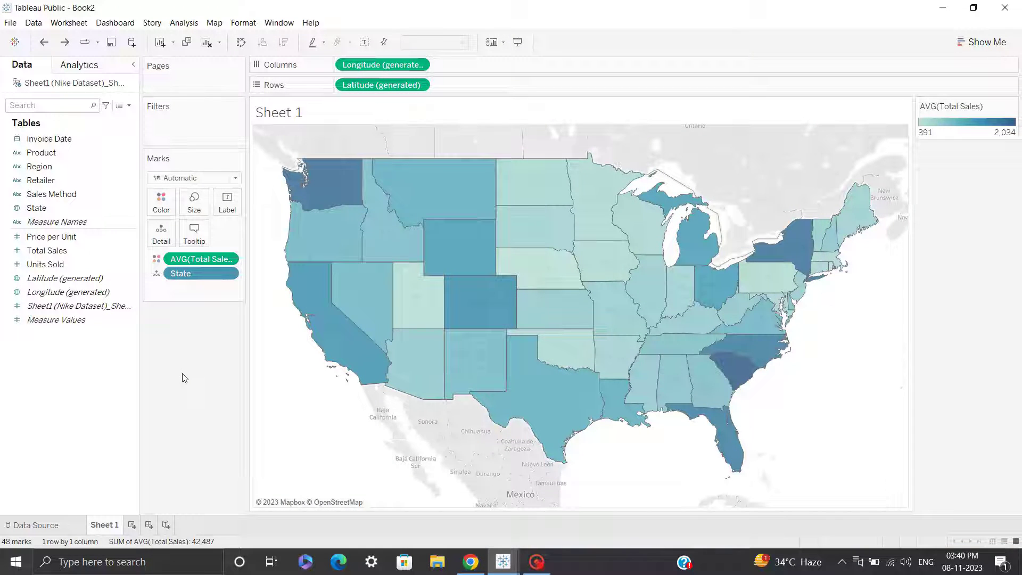
# Apply the Orange palette to the average Total Sales colors on the map
pyautogui.click(161, 202)
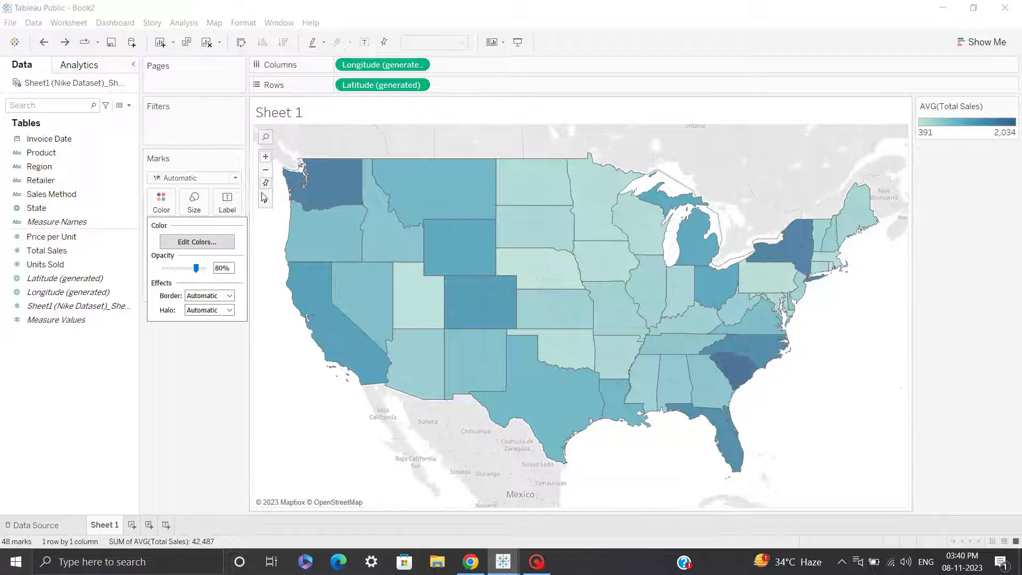
pyautogui.click(197, 242)
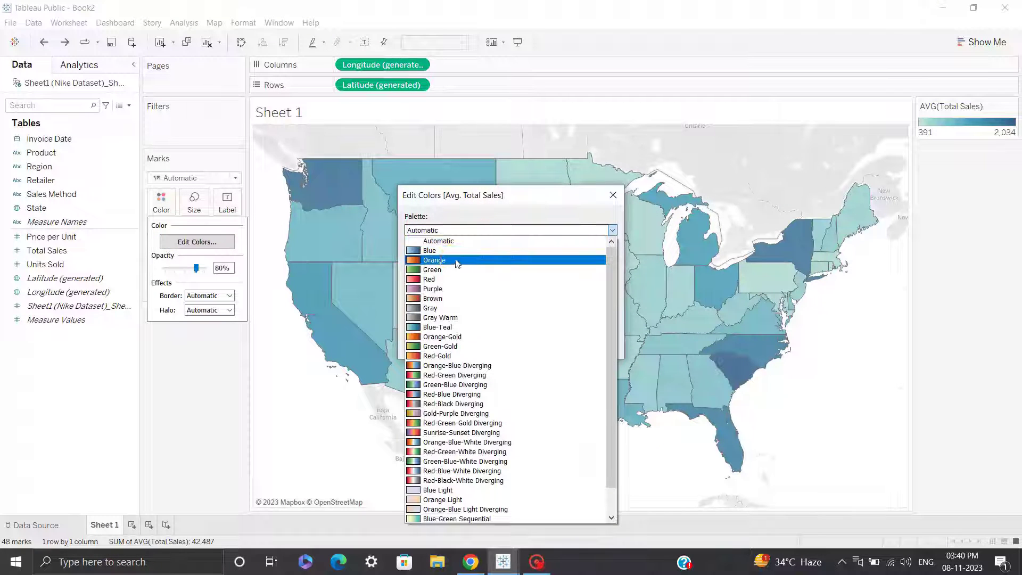
pyautogui.click(435, 260)
pyautogui.click(591, 345)
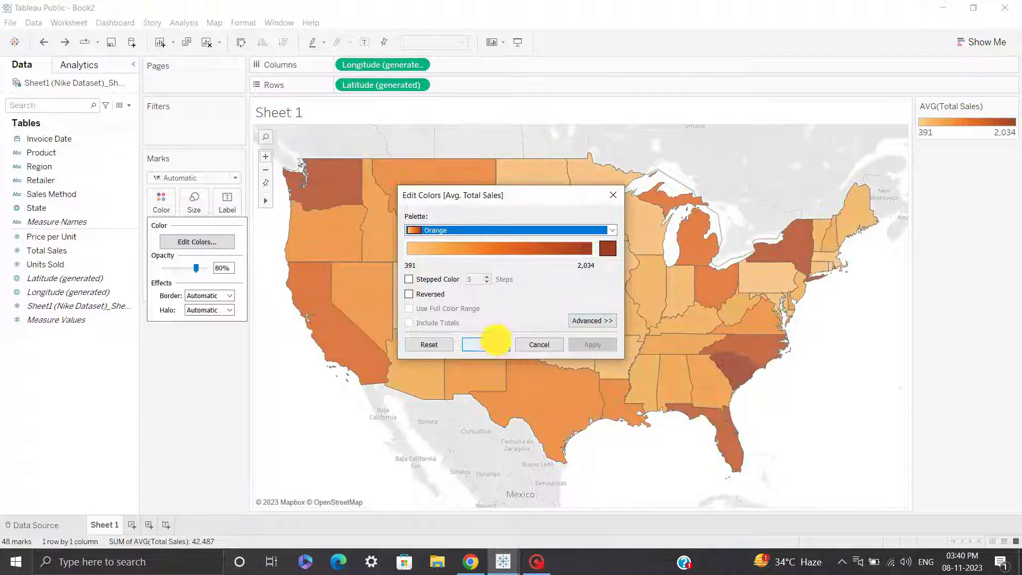
pyautogui.click(488, 344)
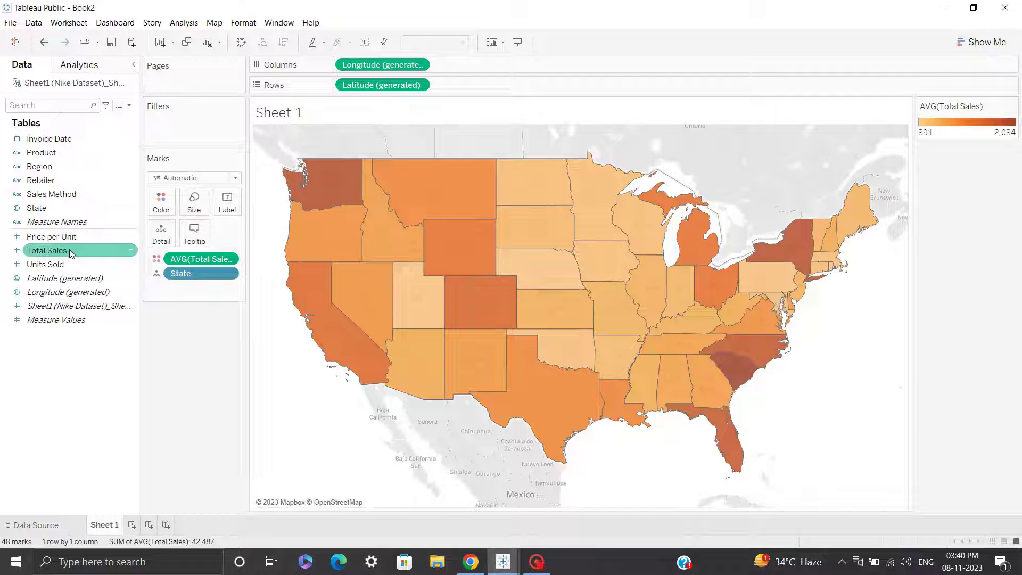
# Label each state with its summed Total Sales and State name, and set the label text size to 7
pyautogui.moveTo(67, 251); pyautogui.dragTo(241, 212)
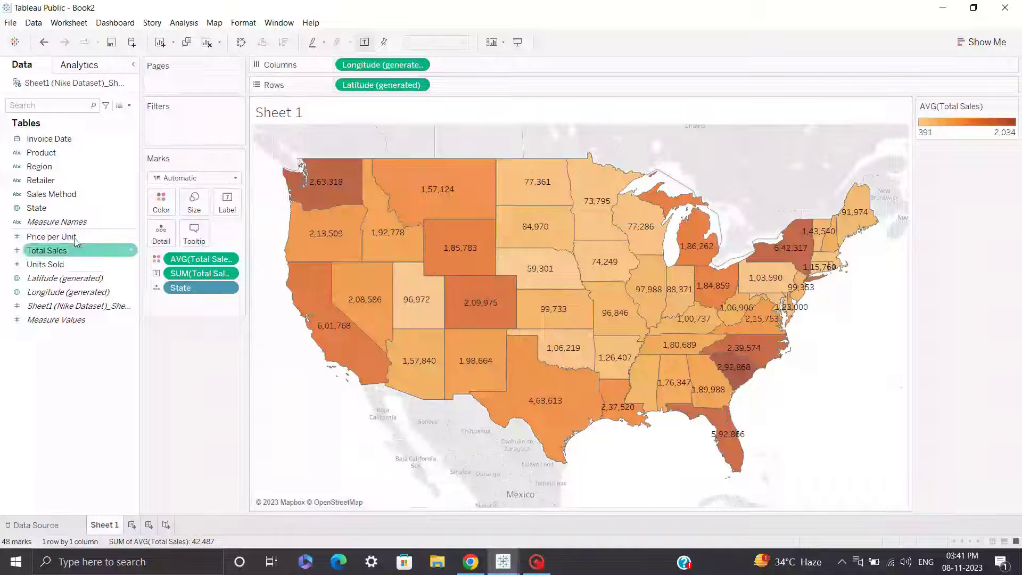
pyautogui.moveTo(37, 208); pyautogui.dragTo(227, 208)
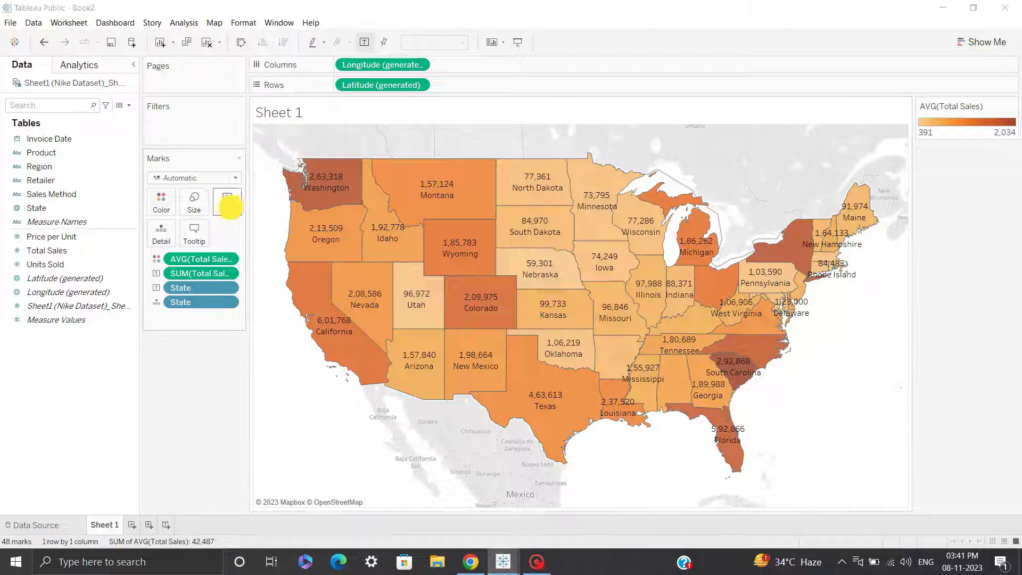
pyautogui.click(228, 202)
pyautogui.click(335, 262)
pyautogui.moveTo(553, 241); pyautogui.dragTo(468, 218)
pyautogui.click(464, 212)
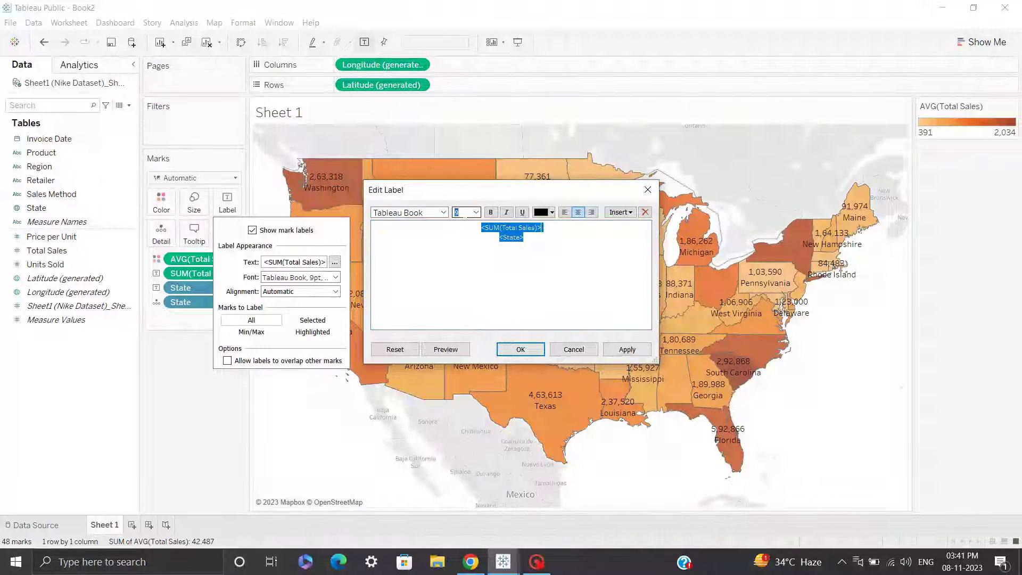
pyautogui.write('7')
pyautogui.click(627, 350)
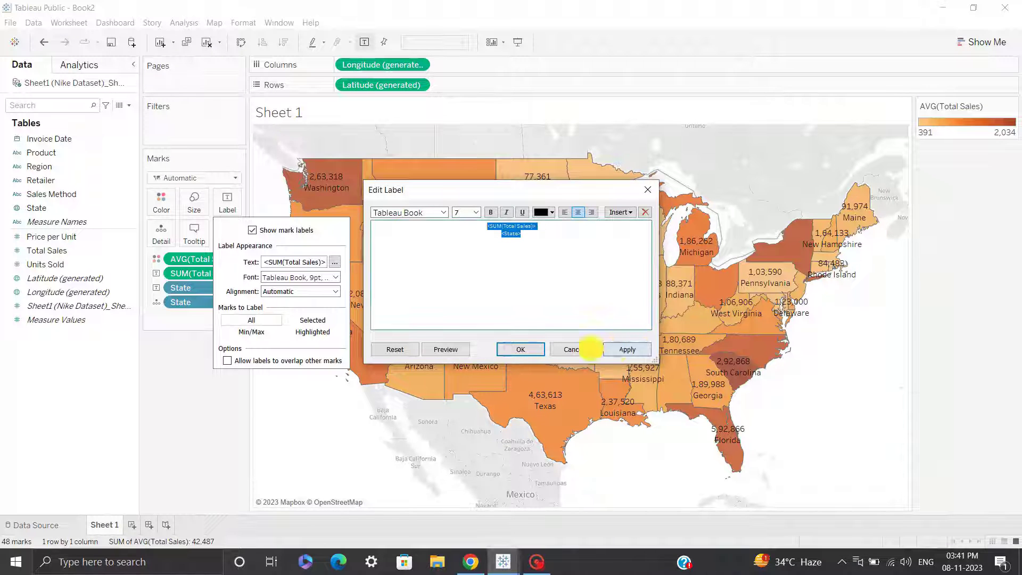
pyautogui.click(521, 349)
pyautogui.click(202, 417)
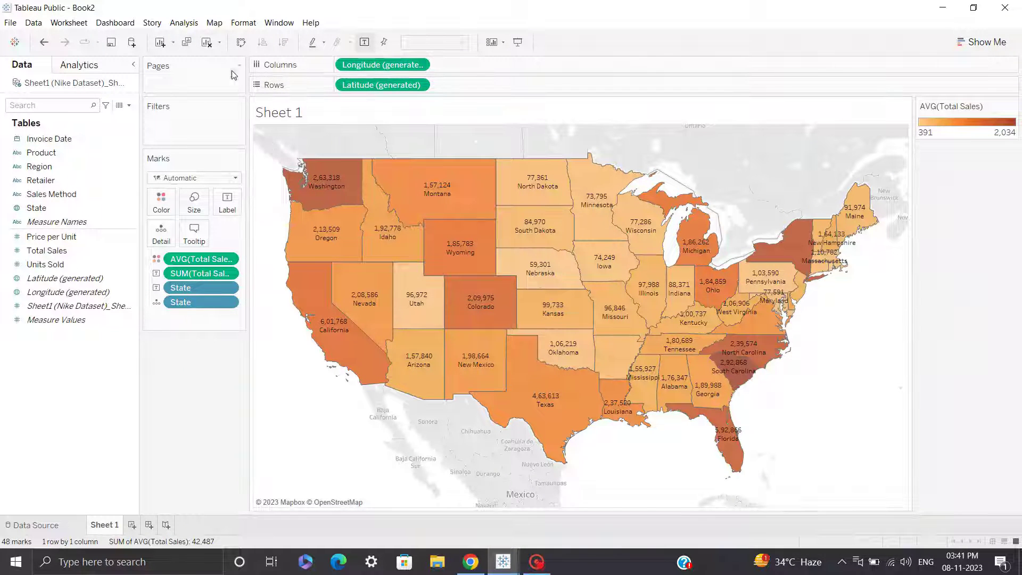
# Set the background map's washout to 100% and hide the mark labels on the states
pyautogui.click(214, 23)
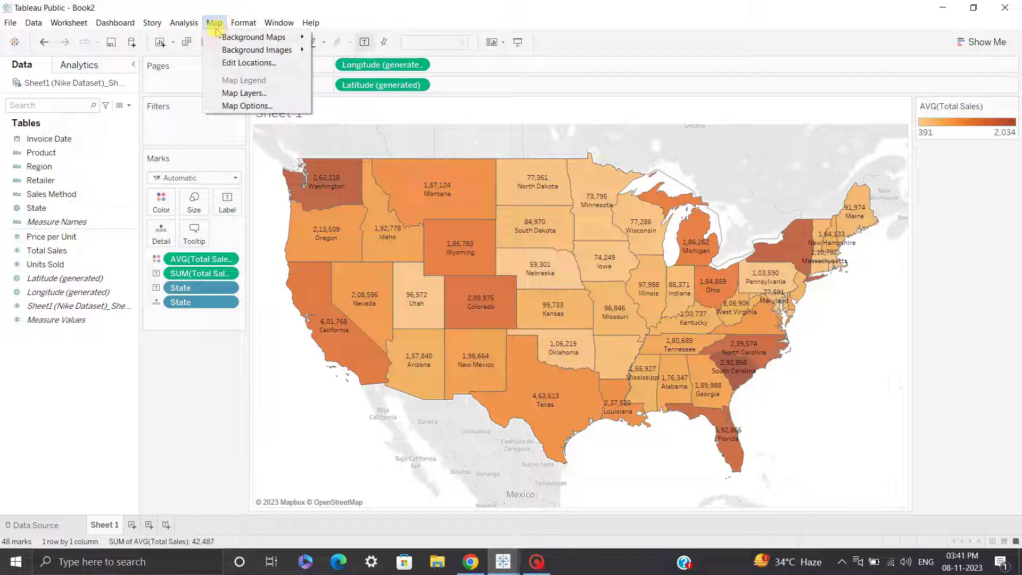
pyautogui.click(245, 94)
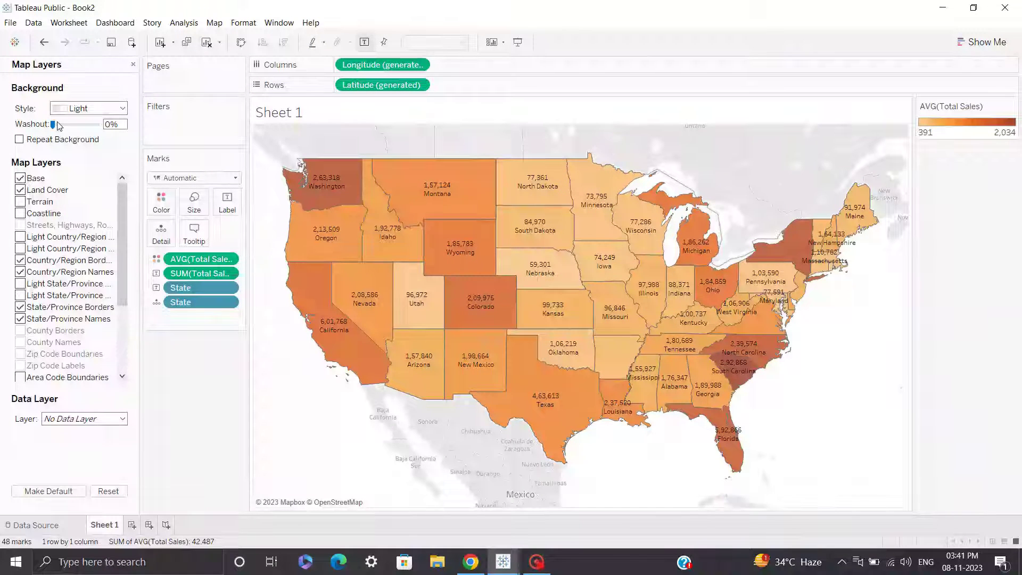
pyautogui.moveTo(59, 126); pyautogui.dragTo(100, 128)
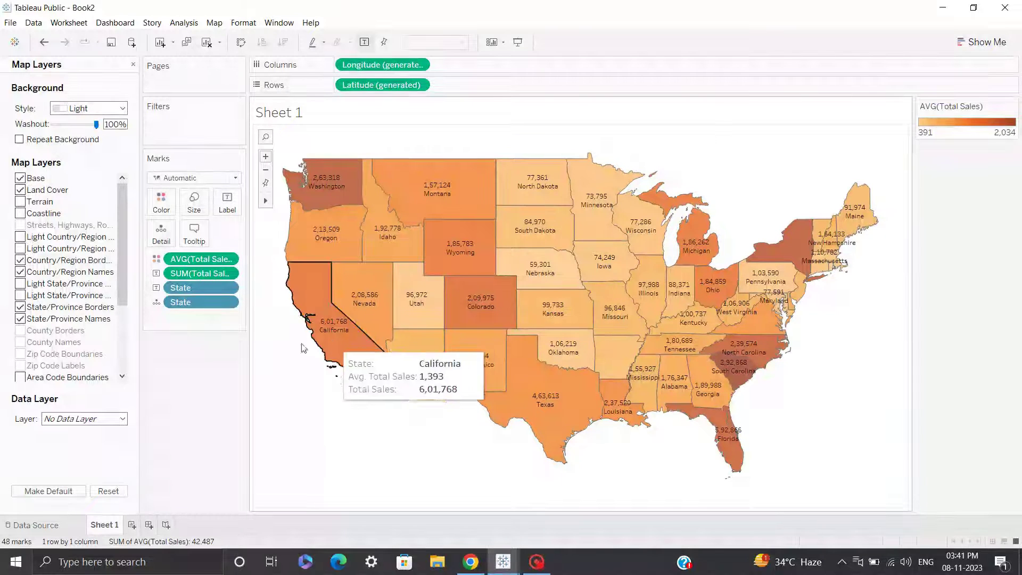
pyautogui.moveTo(437, 171)
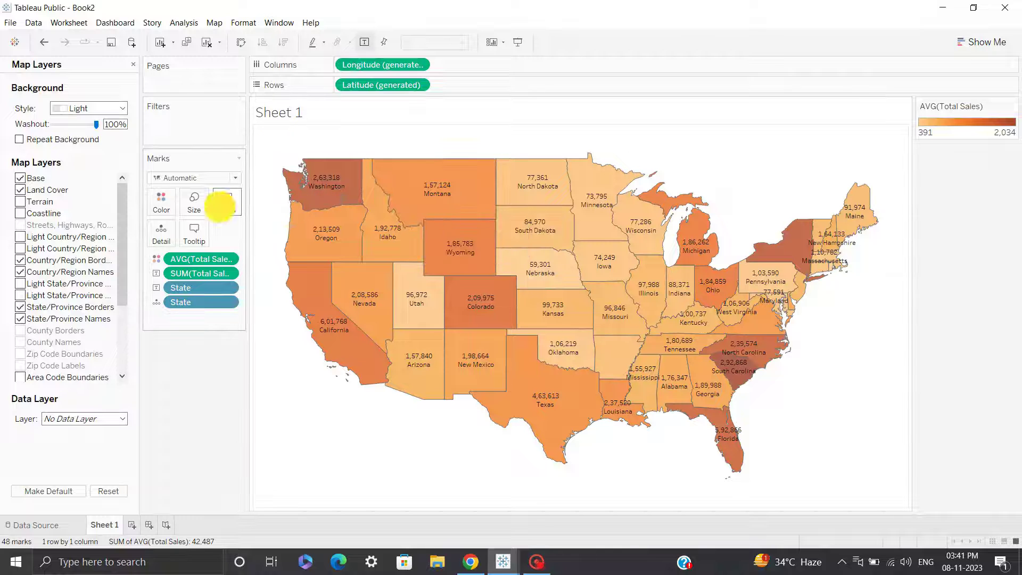
pyautogui.click(228, 203)
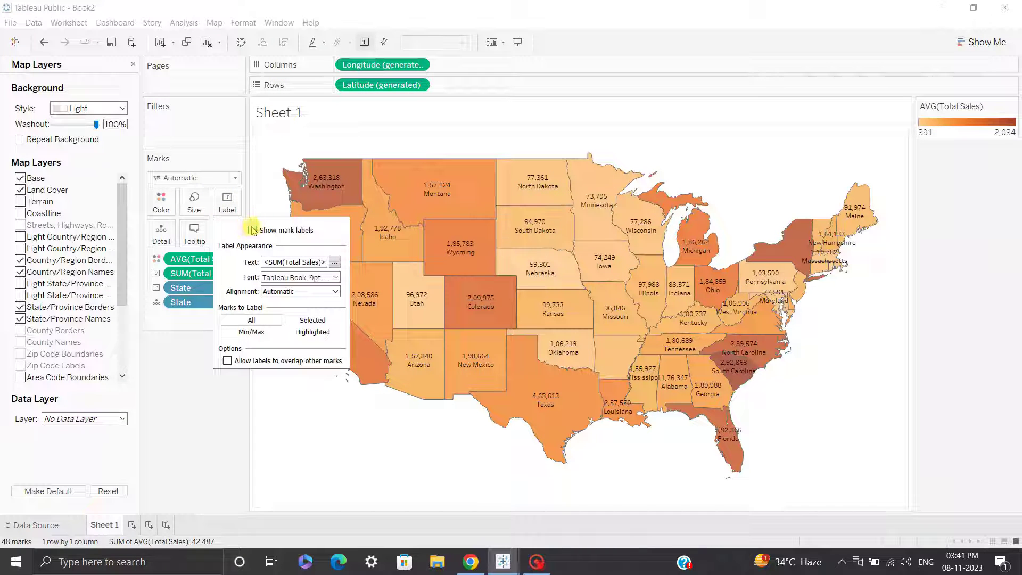
pyautogui.click(252, 230)
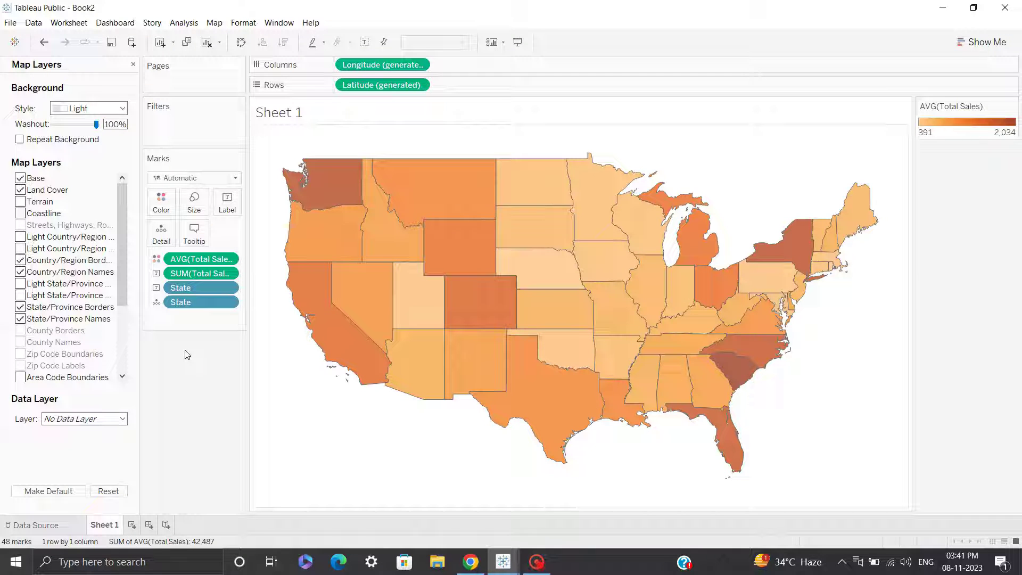
# Rename the Sheet 1 worksheet as State wise Total Sales
pyautogui.doubleClick(111, 526)
pyautogui.write('S')
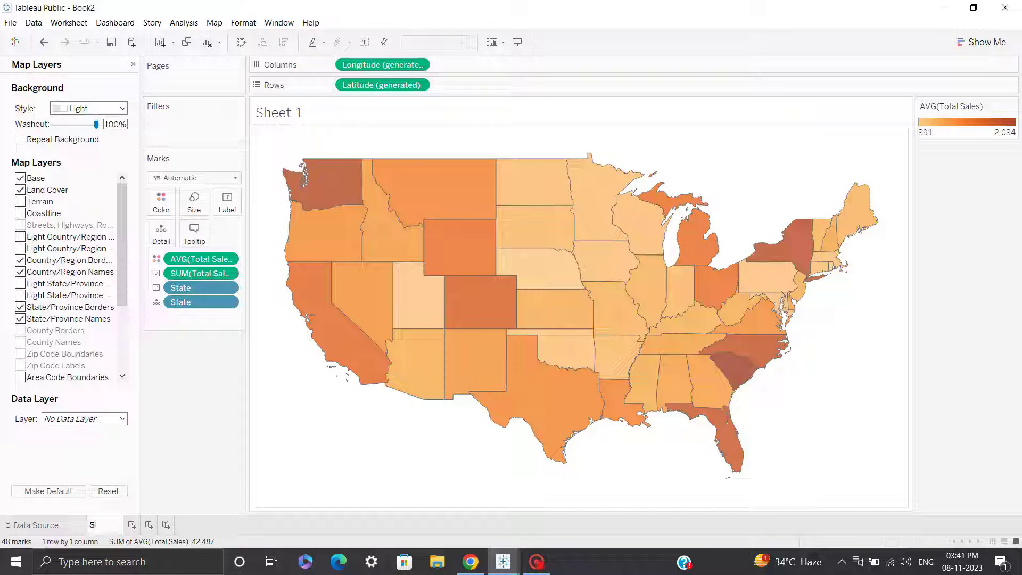
pyautogui.write('tate wise')
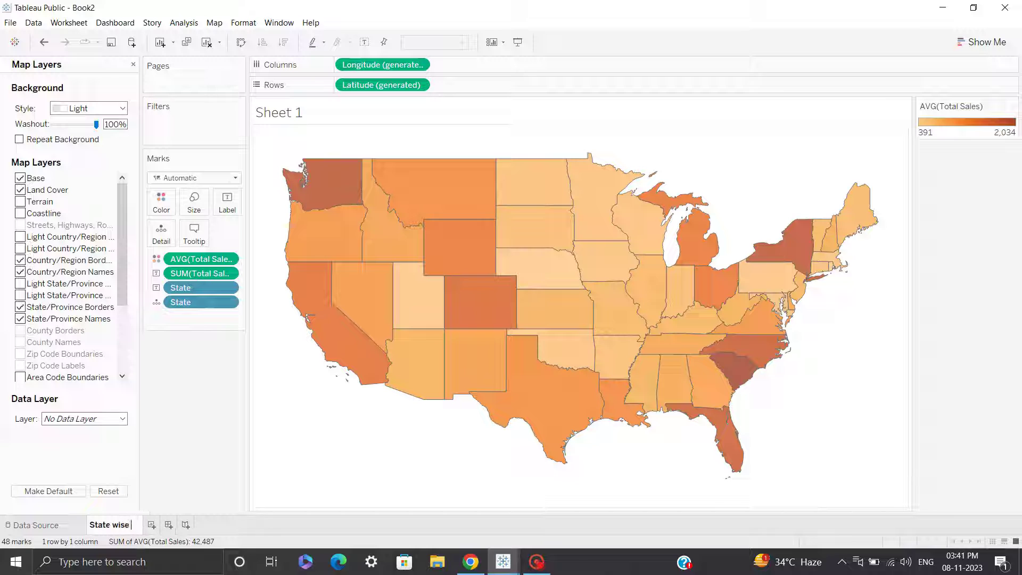
pyautogui.write(' Total Sales')
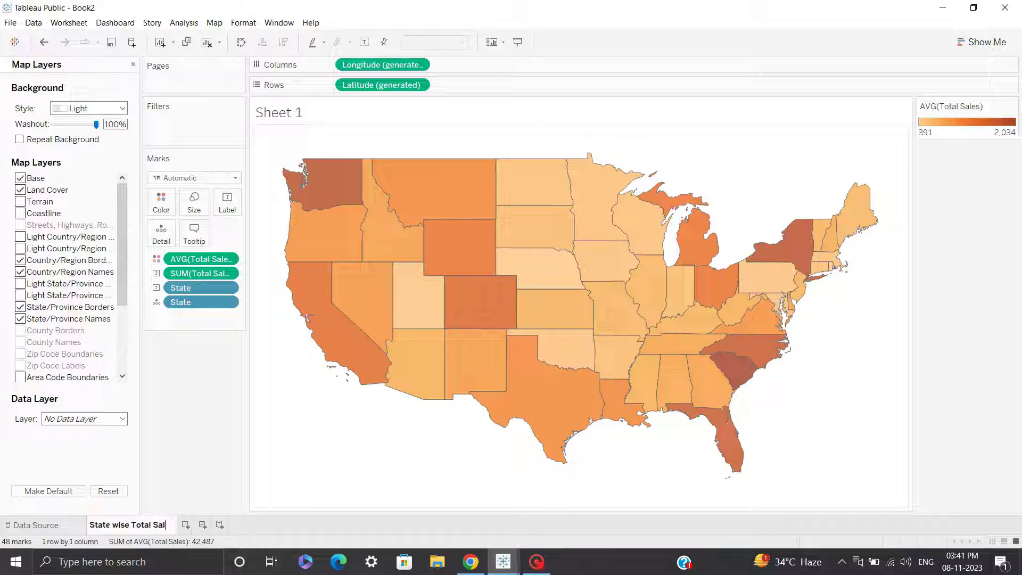
pyautogui.click(109, 529)
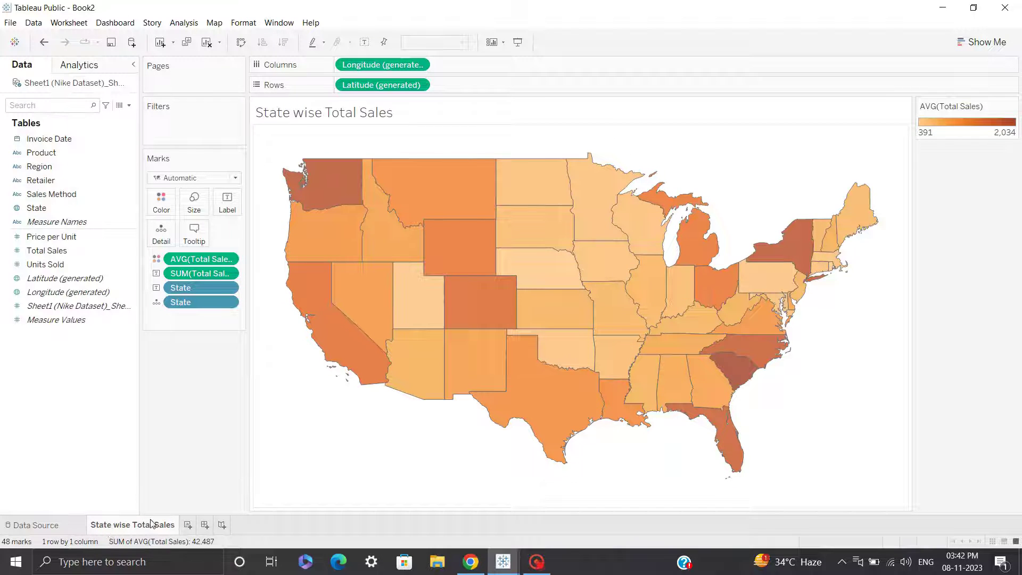
# Create a new worksheet and chart Total Sales by Sales Method, with Sales Method as columns and Total Sales as rows
pyautogui.click(188, 526)
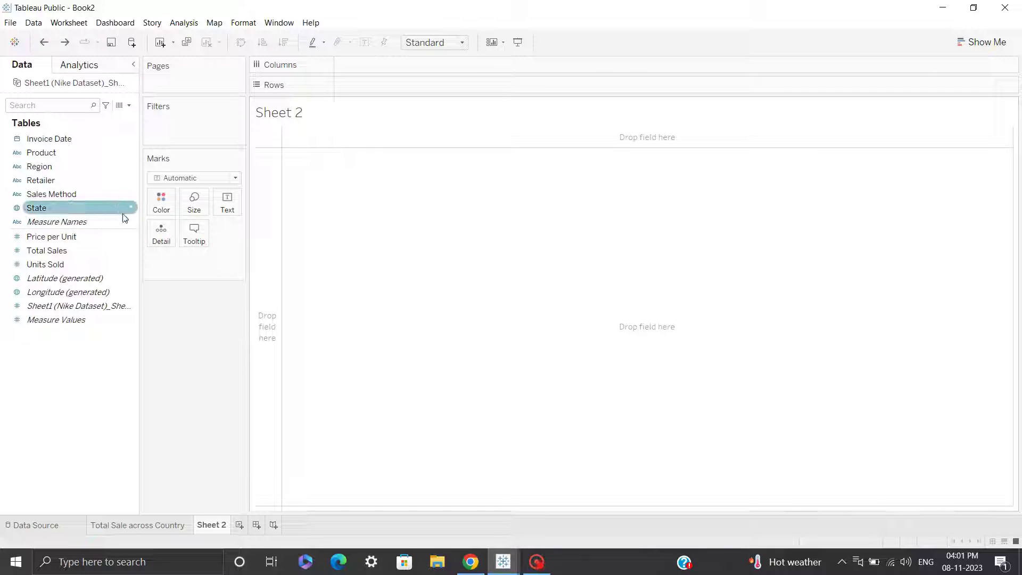
pyautogui.moveTo(80, 195); pyautogui.dragTo(405, 66)
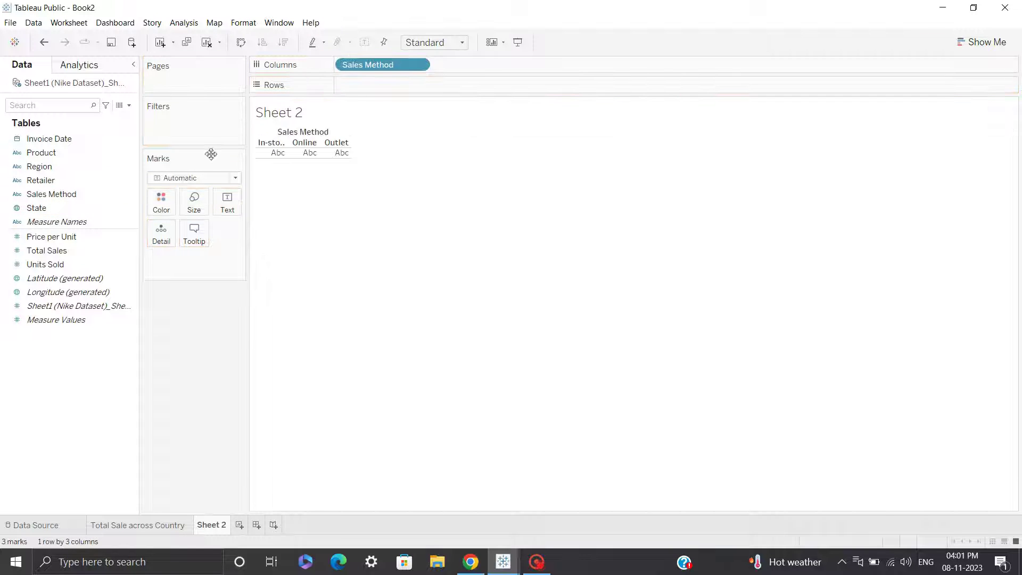
pyautogui.moveTo(82, 253); pyautogui.dragTo(404, 86)
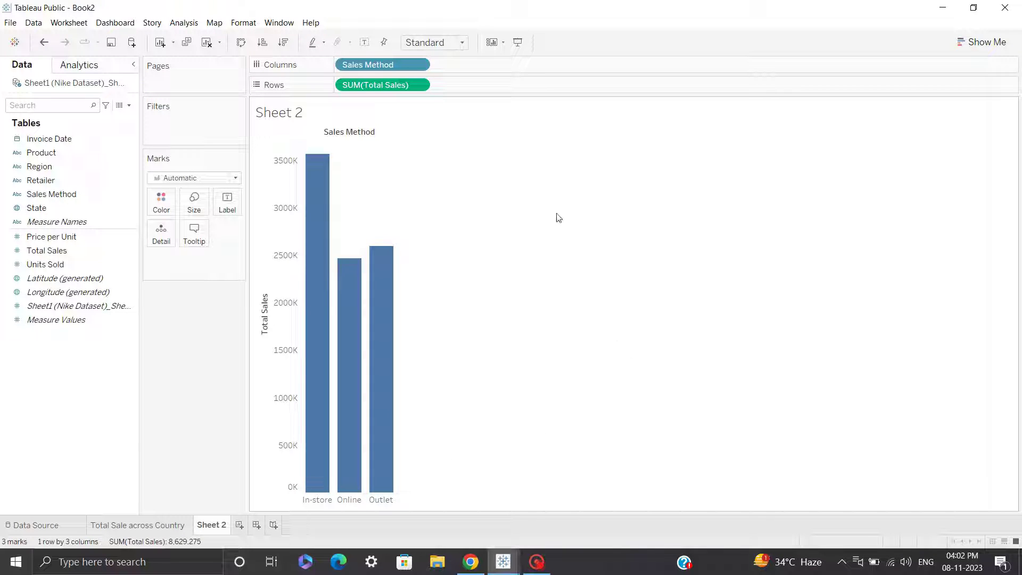
# Convert the Sales Method bar chart to a pie chart and fit it to Entire View
pyautogui.click(985, 43)
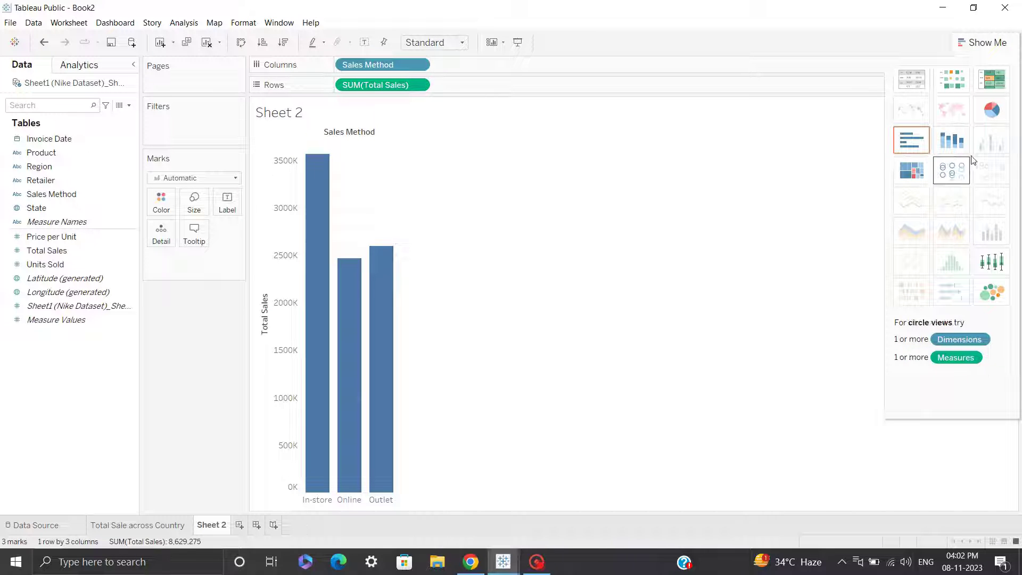
pyautogui.click(991, 109)
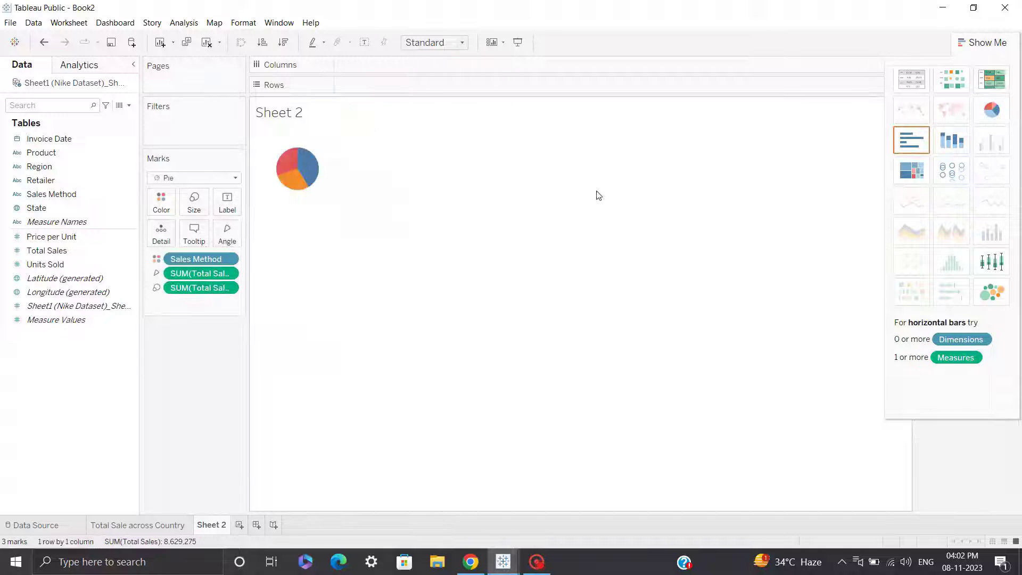
pyautogui.click(421, 42)
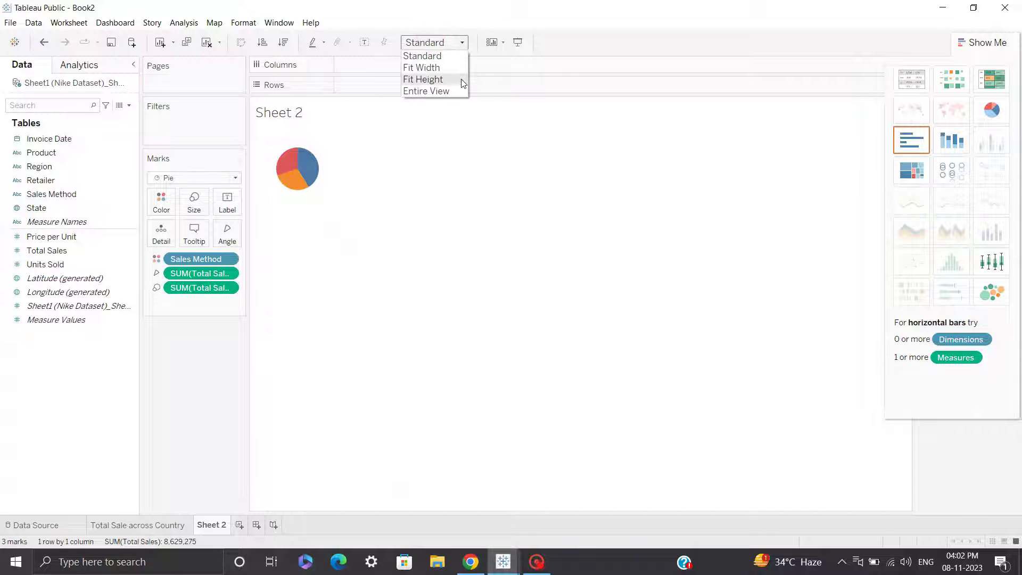
pyautogui.click(440, 91)
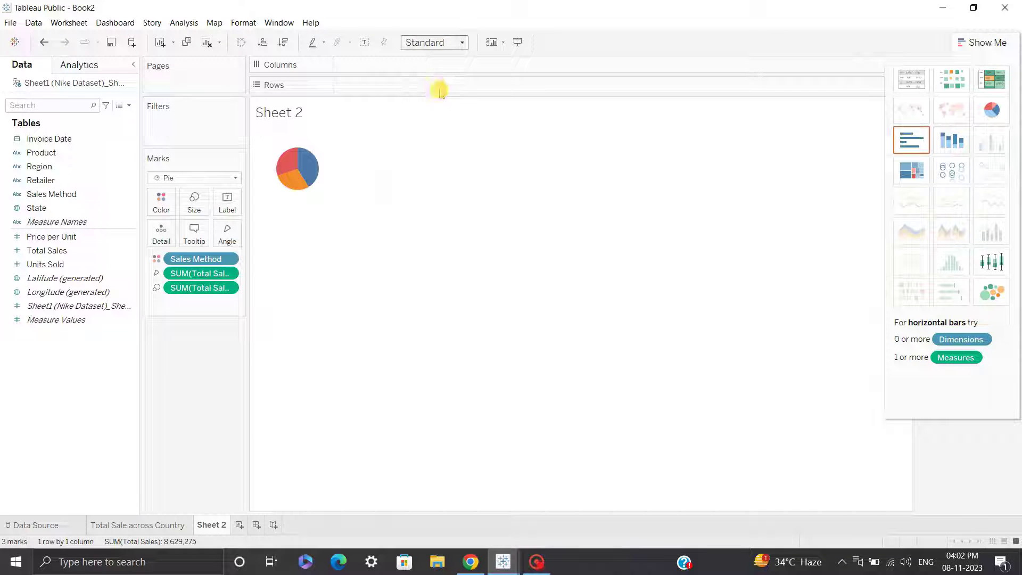
# Create a calculated field named Min with the formula 1
pyautogui.click(986, 42)
pyautogui.moveTo(598, 307)
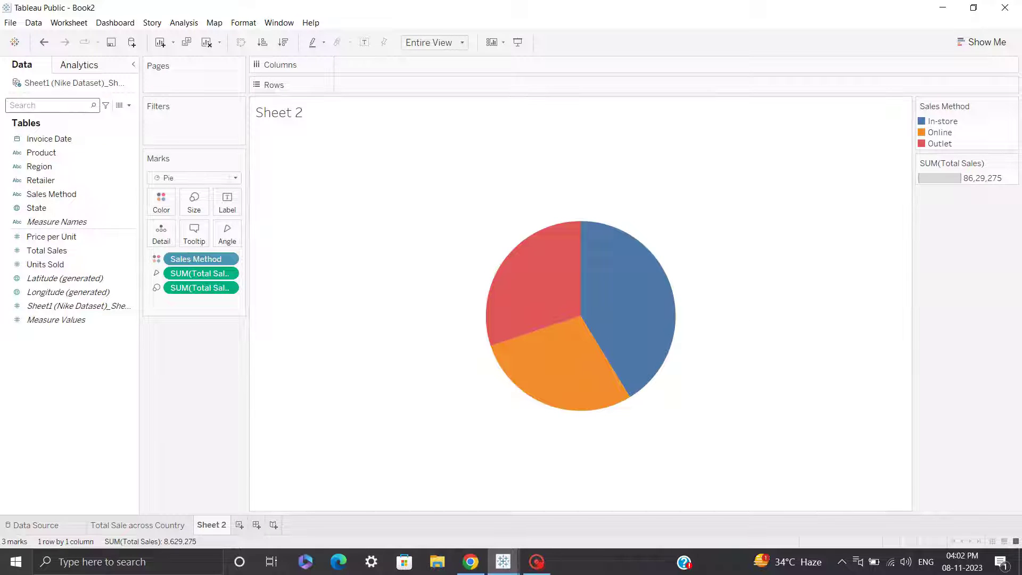
pyautogui.click(129, 104)
pyautogui.click(80, 113)
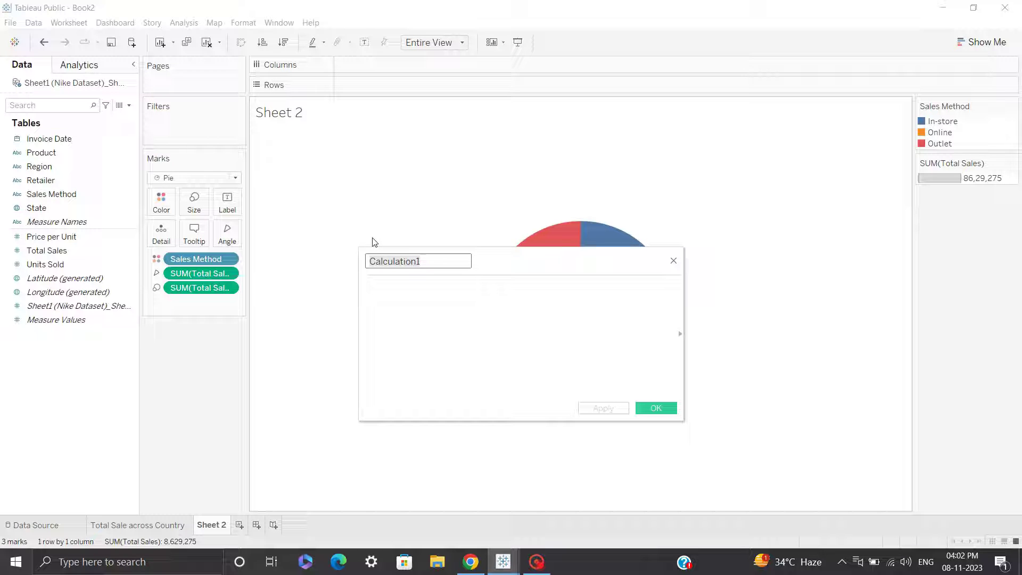
pyautogui.write('Min')
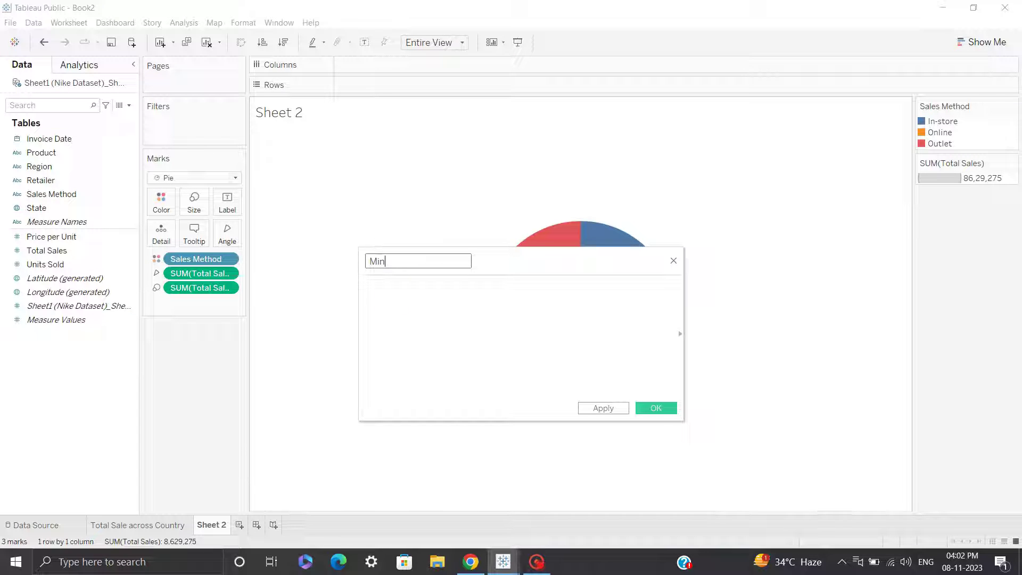
pyautogui.click(386, 293)
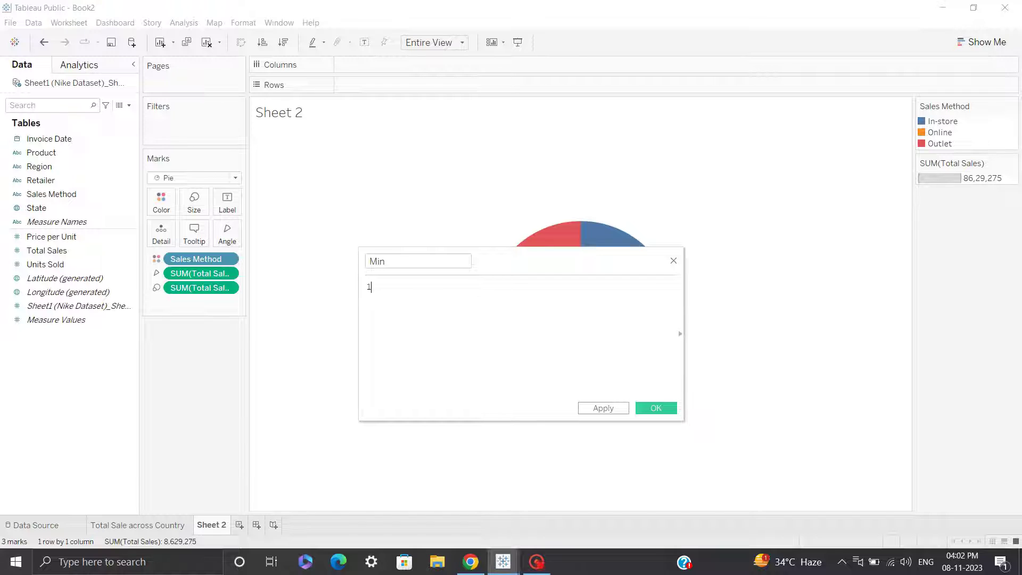
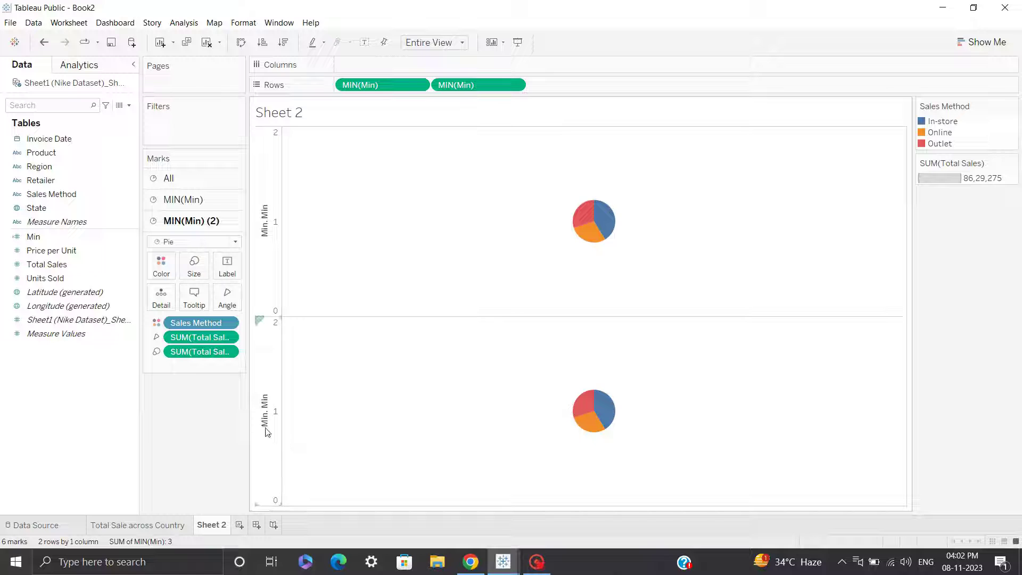
# Combine the two Min pie charts on a dual axis and hide the headers of both vertical axes
pyautogui.rightClick(265, 428)
pyautogui.click(299, 480)
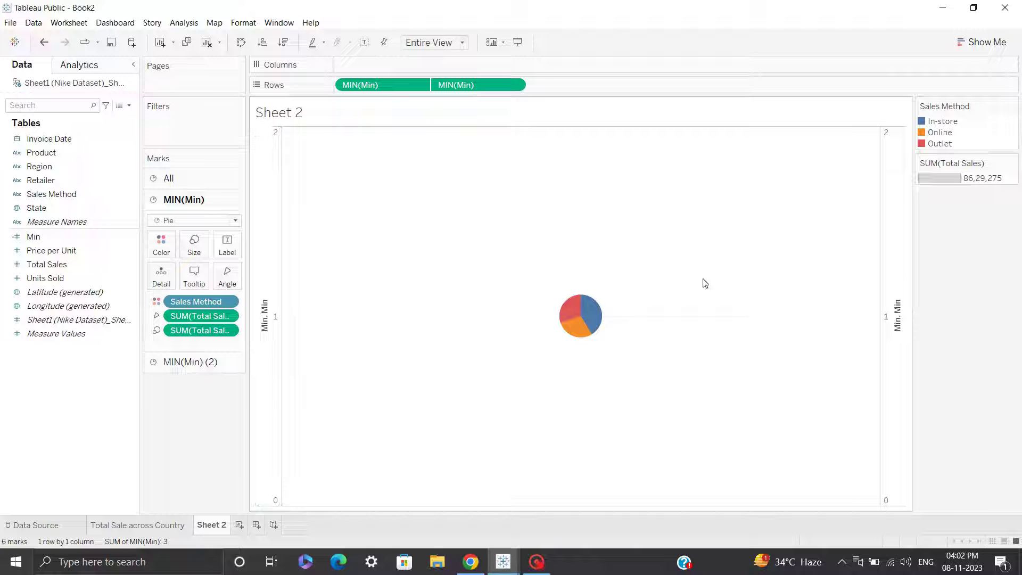
pyautogui.rightClick(893, 299)
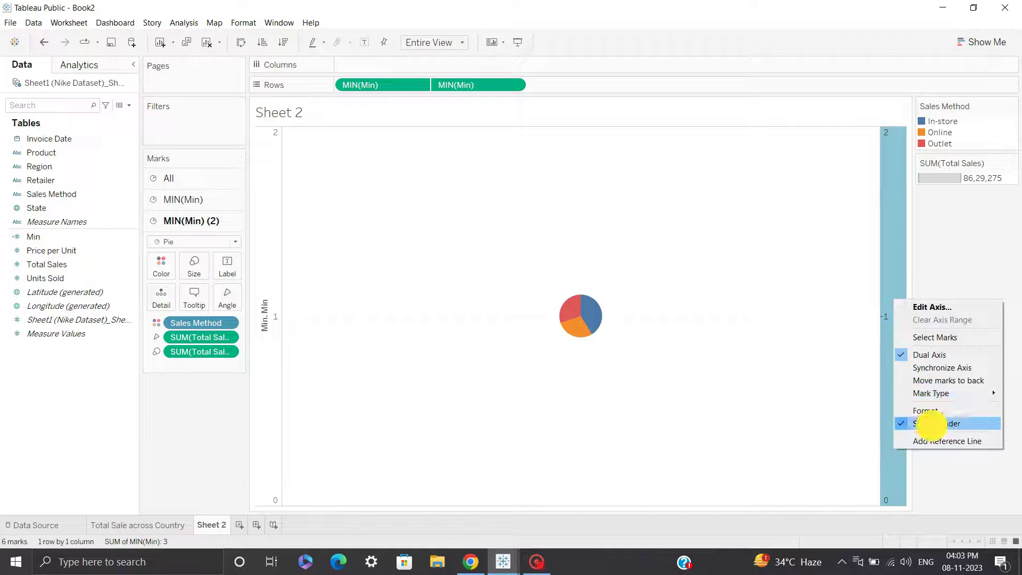
pyautogui.click(931, 423)
pyautogui.rightClick(262, 318)
pyautogui.click(281, 389)
pyautogui.rightClick(275, 367)
pyautogui.click(303, 477)
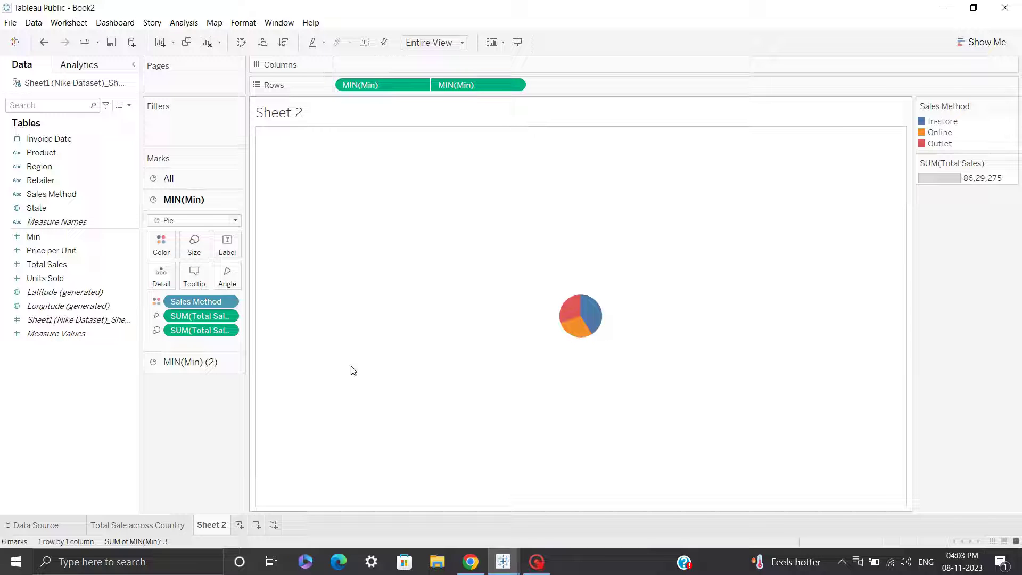
# Remove the fields from the second Min pie's marks and enlarge the first Min pie around it
pyautogui.click(202, 361)
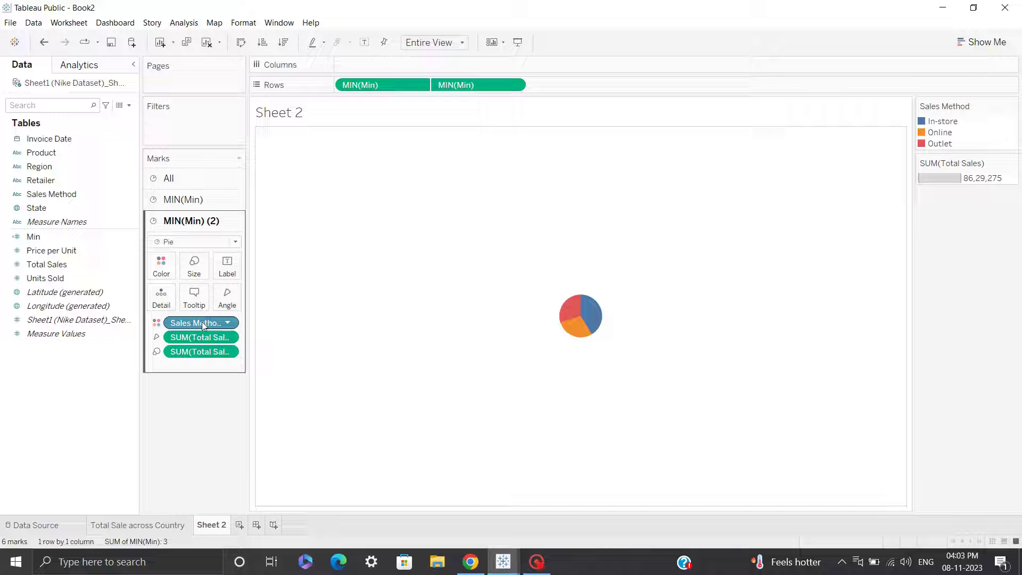
pyautogui.moveTo(191, 323); pyautogui.dragTo(85, 353)
pyautogui.click(178, 200)
pyautogui.click(194, 246)
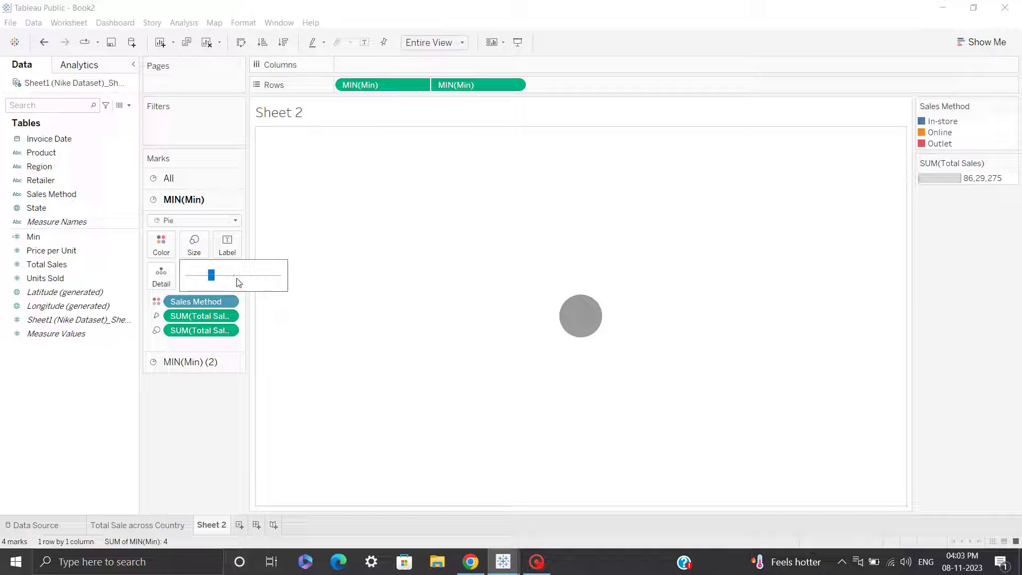
pyautogui.click(244, 283)
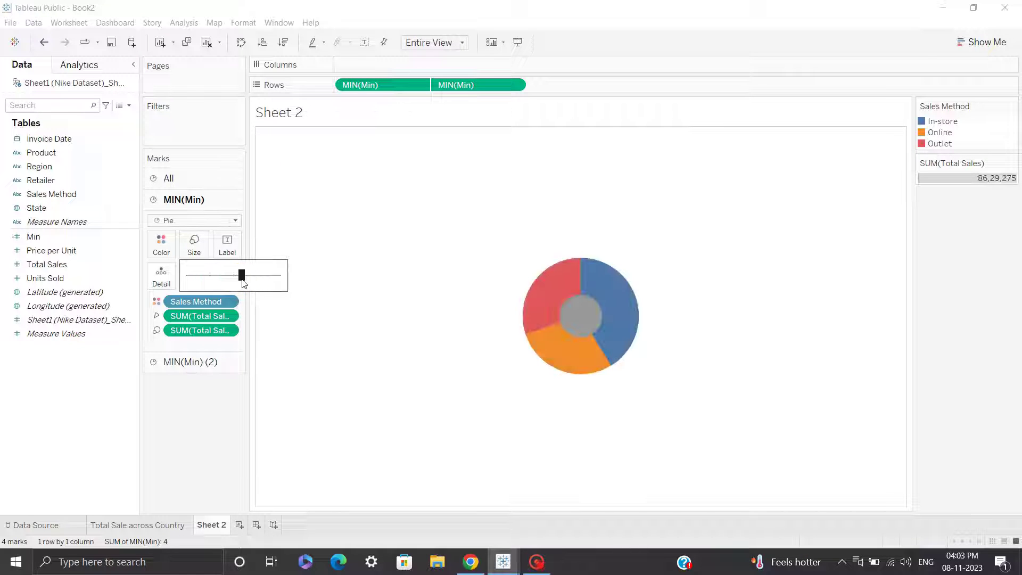
# Enlarge the second Min pie to leave a narrow outer ring and colour it white to form a donut chart
pyautogui.click(212, 360)
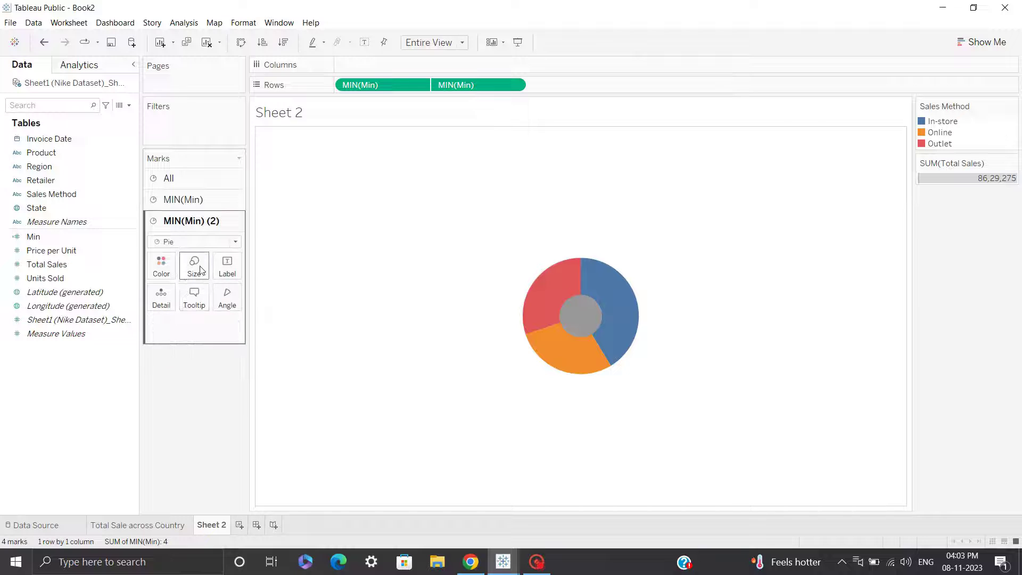
pyautogui.click(195, 263)
pyautogui.click(232, 296)
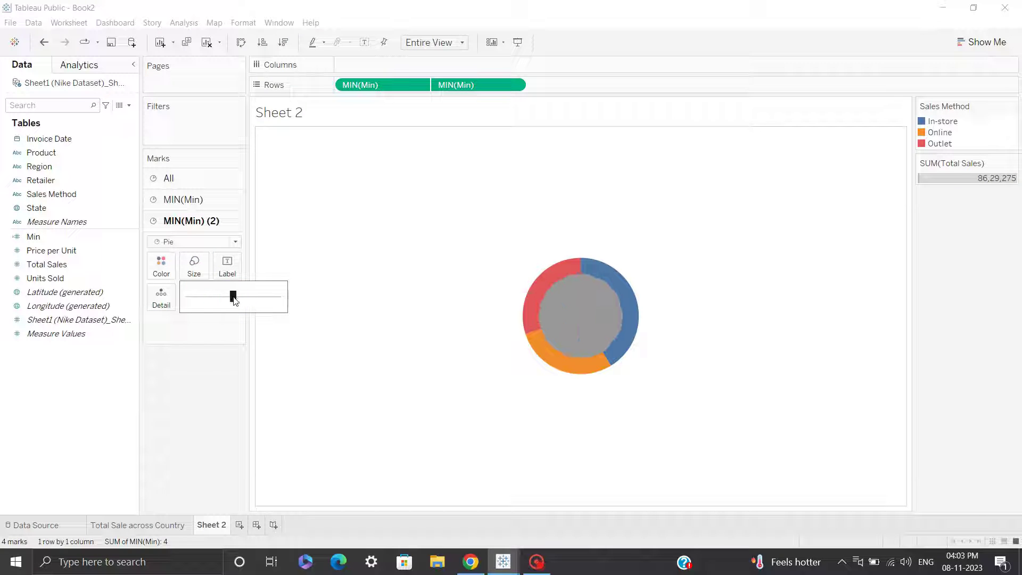
pyautogui.click(172, 274)
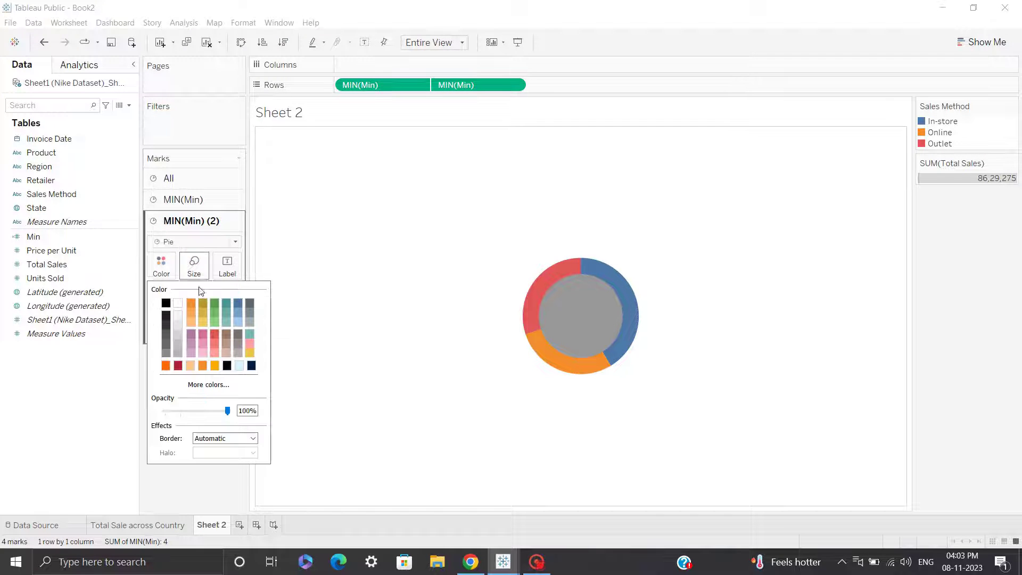
pyautogui.click(178, 305)
pyautogui.click(103, 399)
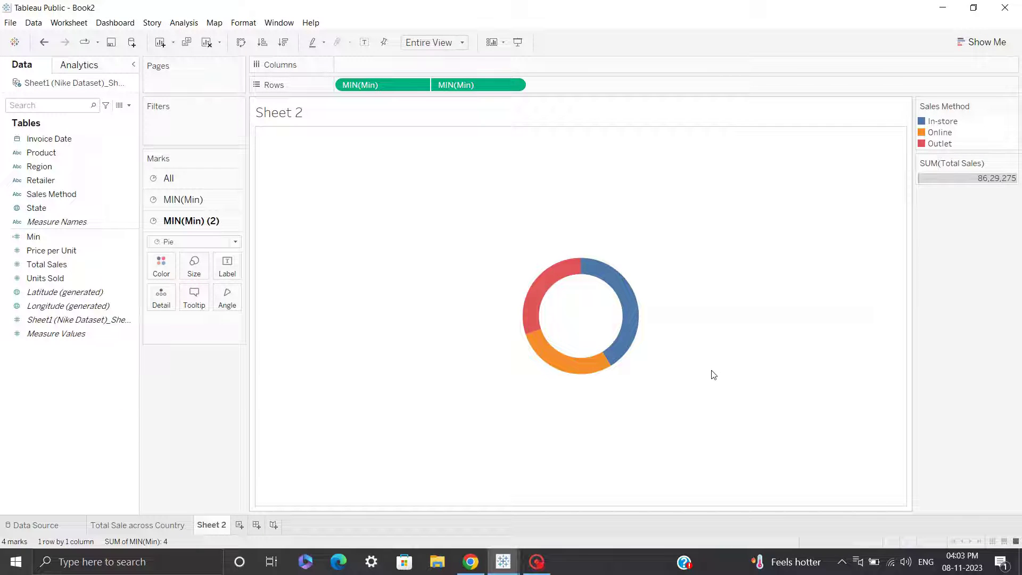
# Set the row grid lines of the donut chart worksheet to None
pyautogui.rightClick(738, 349)
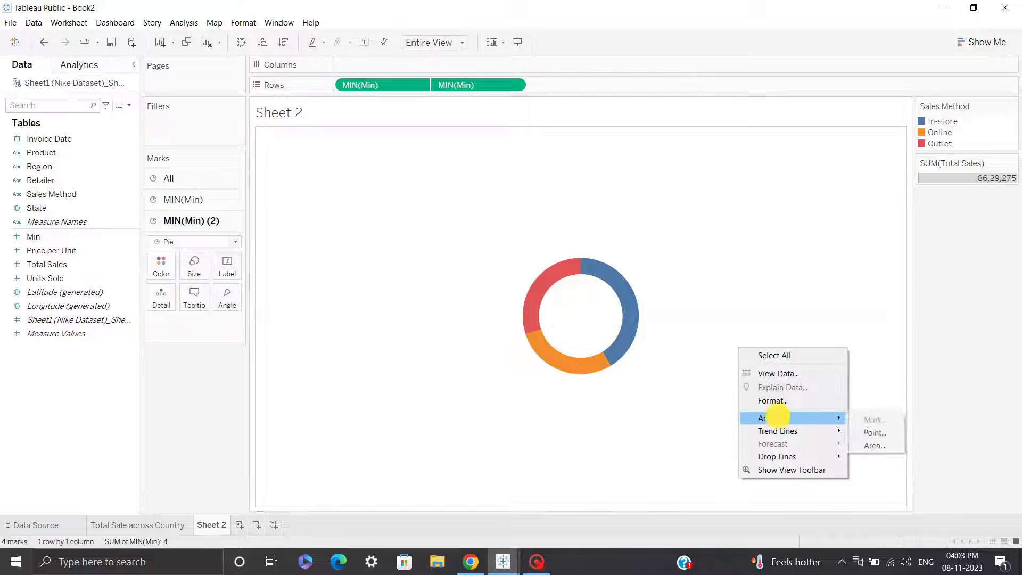
pyautogui.click(772, 401)
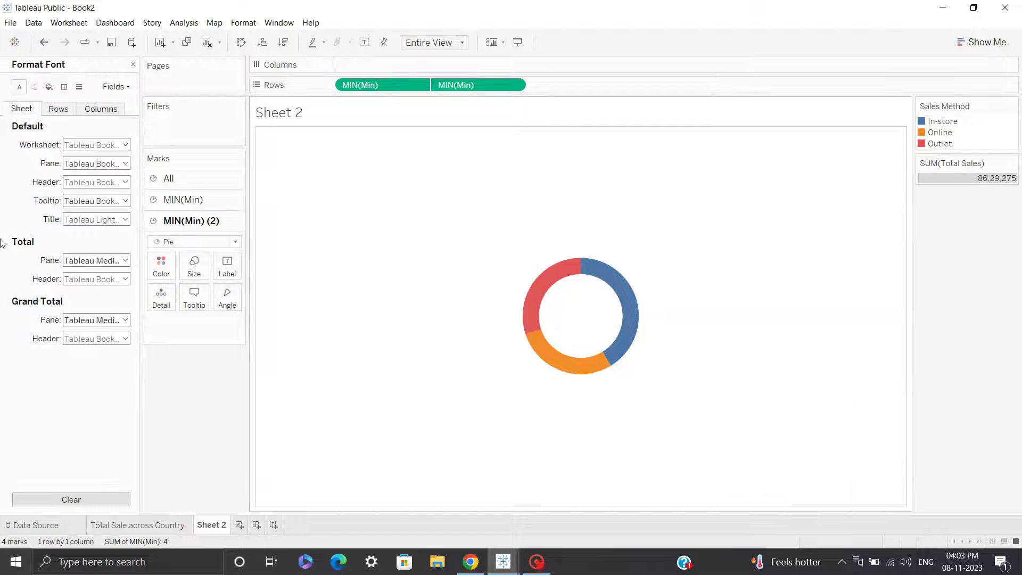
pyautogui.click(79, 88)
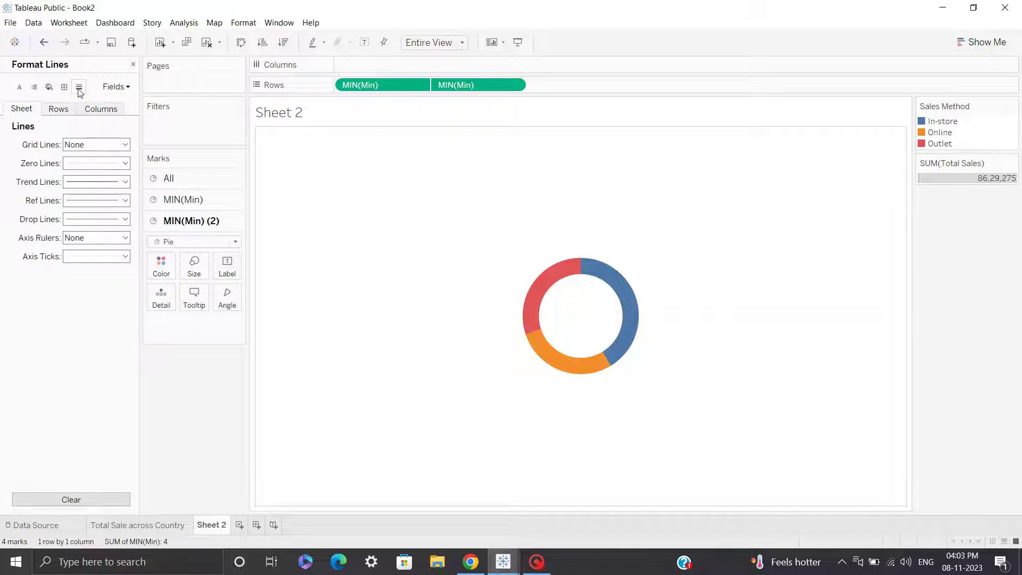
pyautogui.click(48, 109)
pyautogui.click(123, 144)
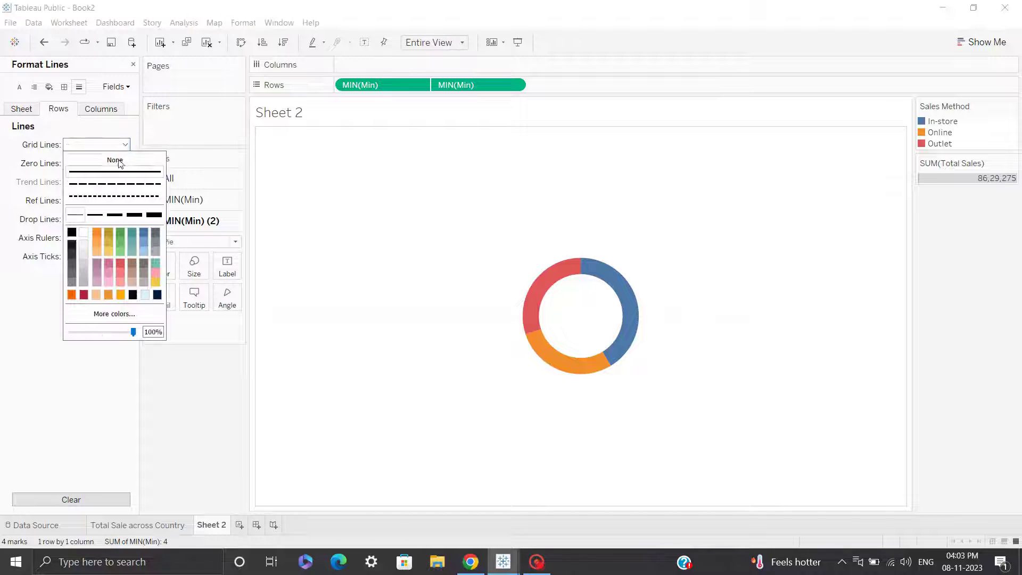
pyautogui.click(115, 160)
# Assign the Orange colour palette to the Sales Method slices of the donut's outer ring
pyautogui.click(184, 202)
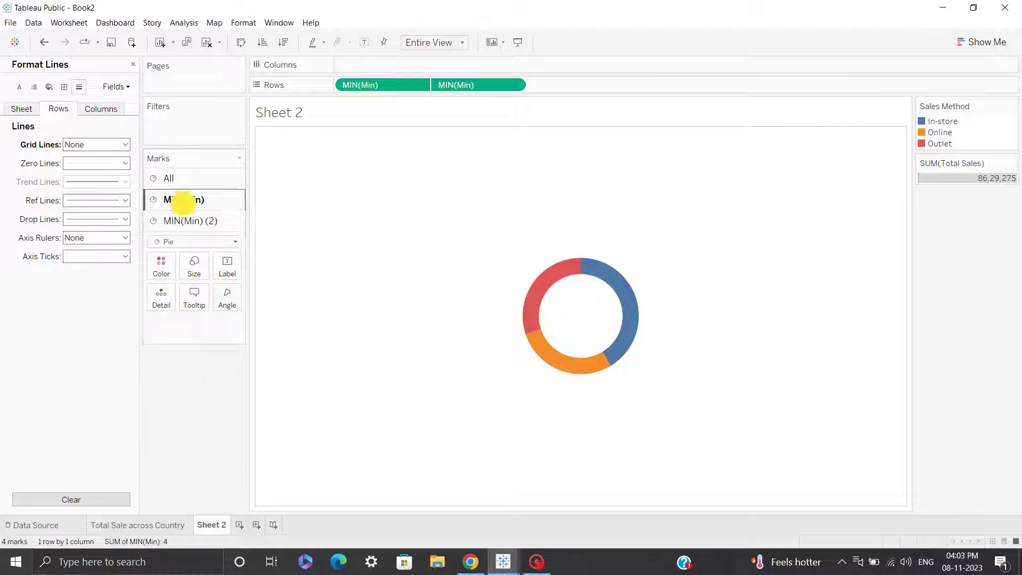
pyautogui.click(161, 245)
pyautogui.click(196, 284)
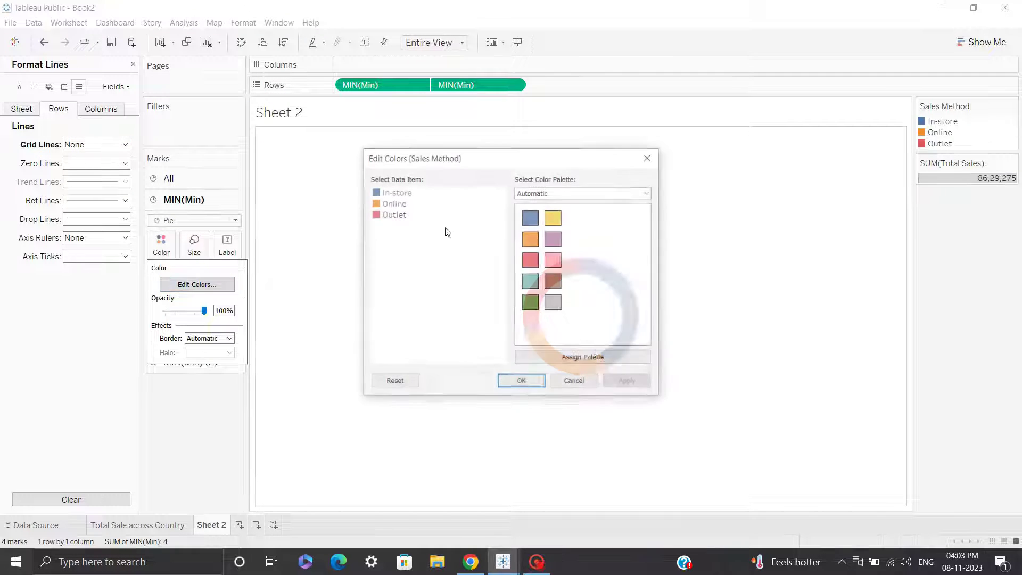
pyautogui.click(539, 193)
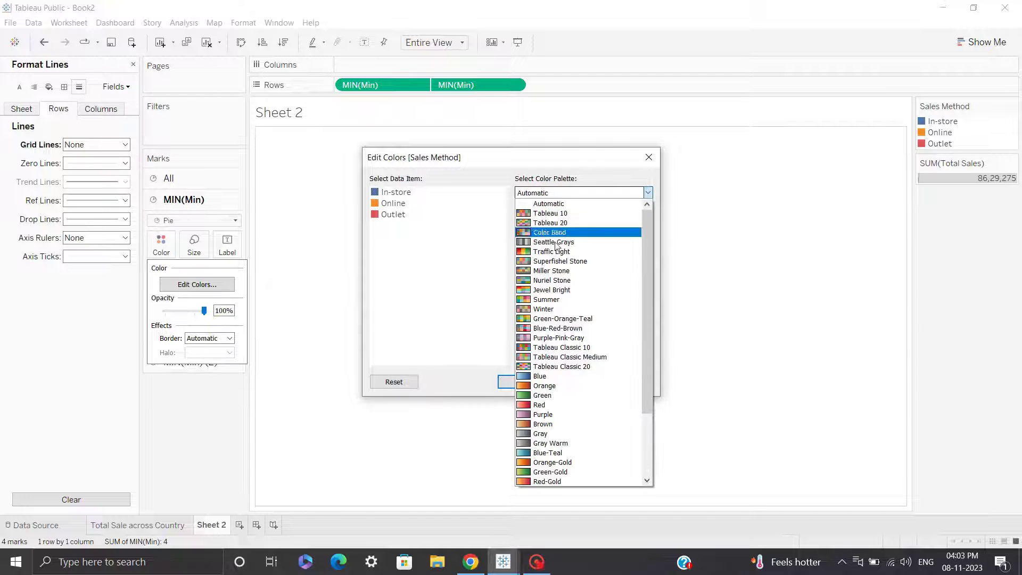
pyautogui.click(552, 385)
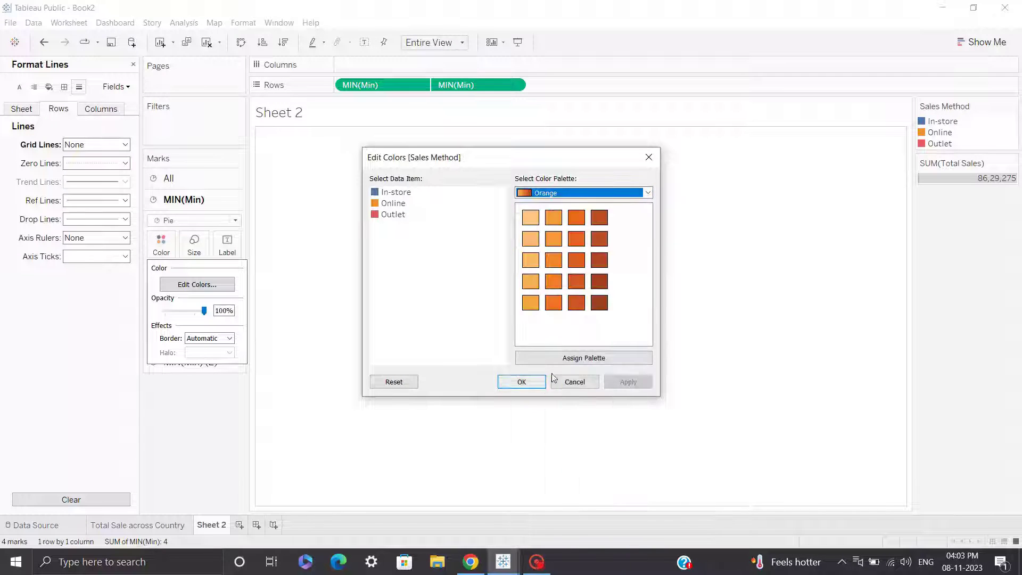
pyautogui.click(471, 240)
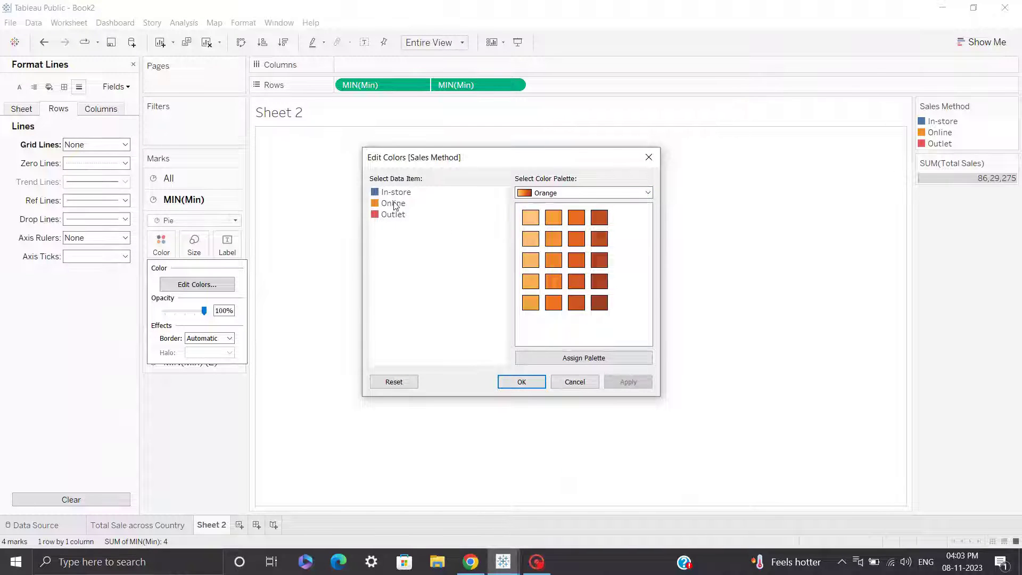
pyautogui.click(593, 358)
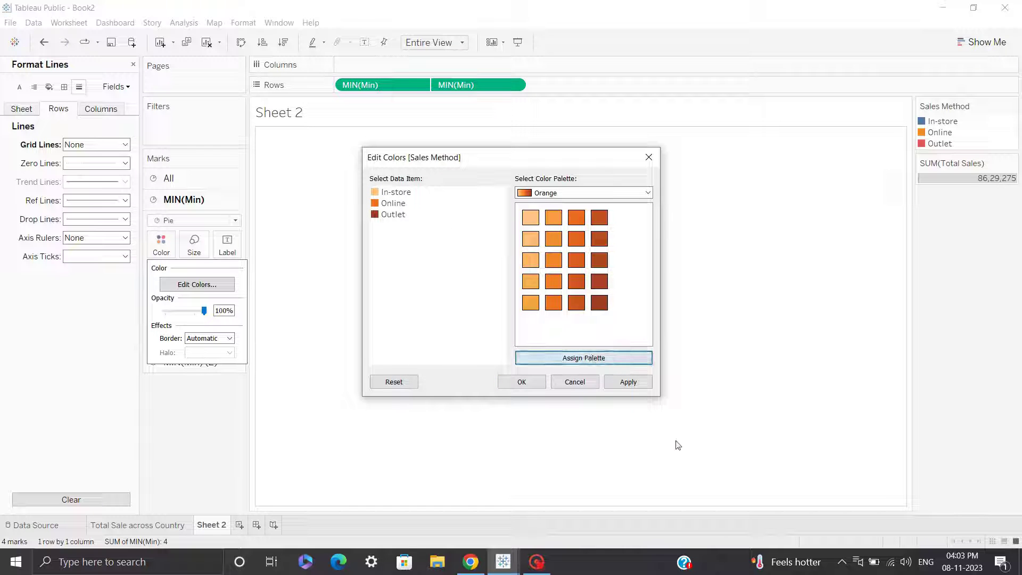
pyautogui.click(628, 382)
pyautogui.click(521, 381)
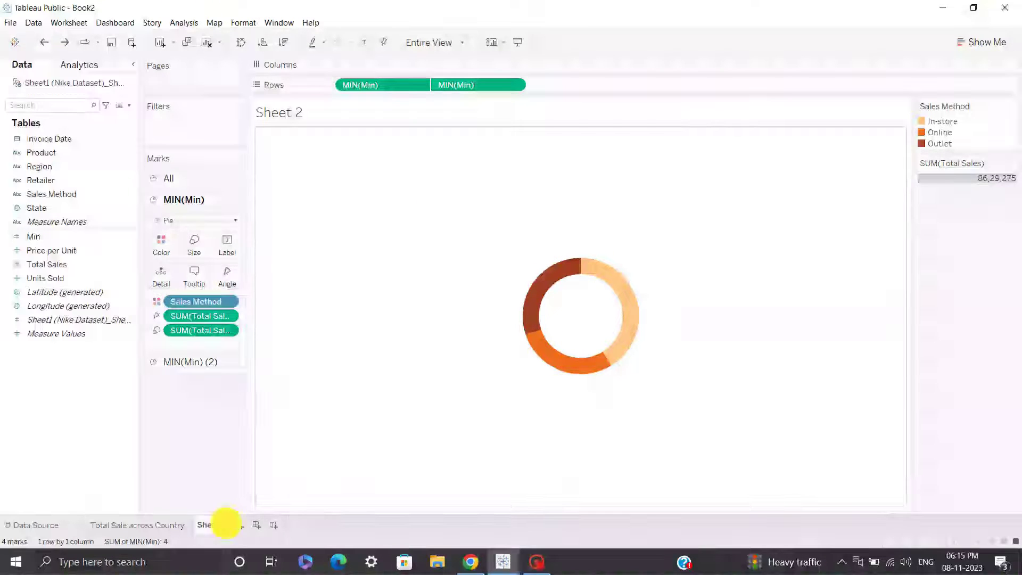
# Rename the Sheet 2 worksheet as Total Sale by Sale Method
pyautogui.doubleClick(213, 525)
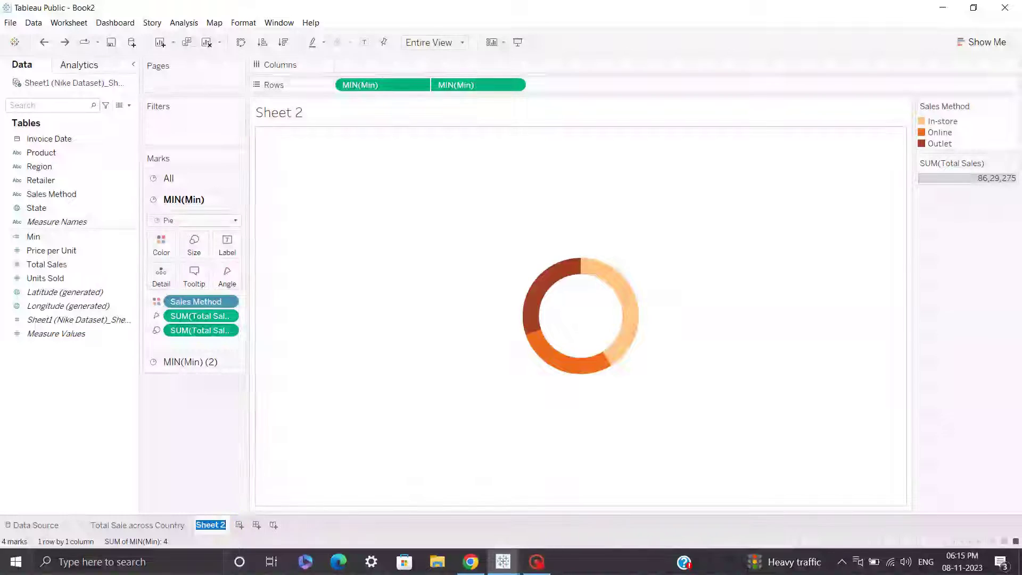
pyautogui.write('Total Sale by Sale Method')
pyautogui.click(212, 422)
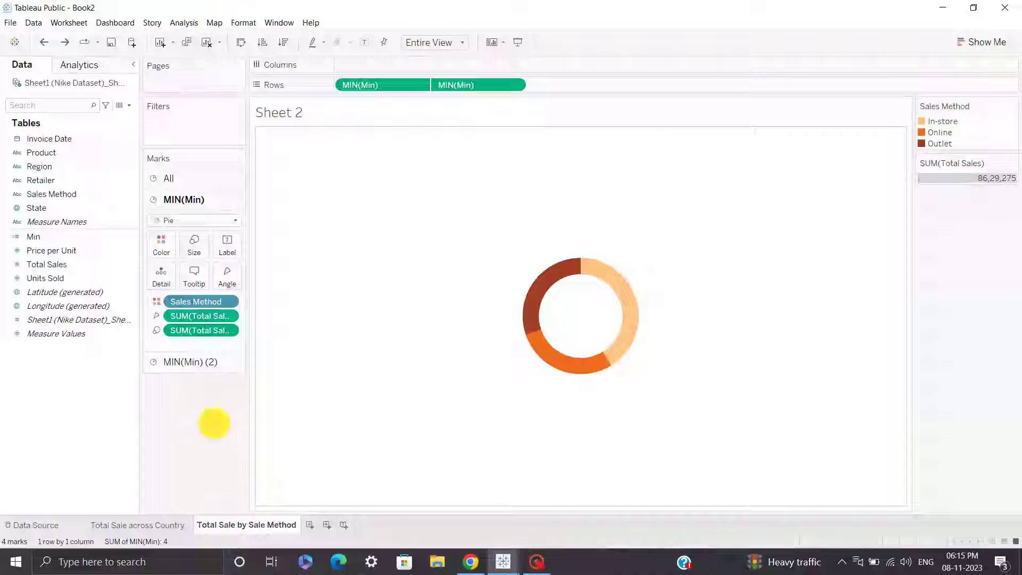
# Change the aggregation of Total Sales to Average for both the angle and the size of the outer ring
pyautogui.click(227, 316)
pyautogui.moveTo(248, 434)
pyautogui.click(314, 447)
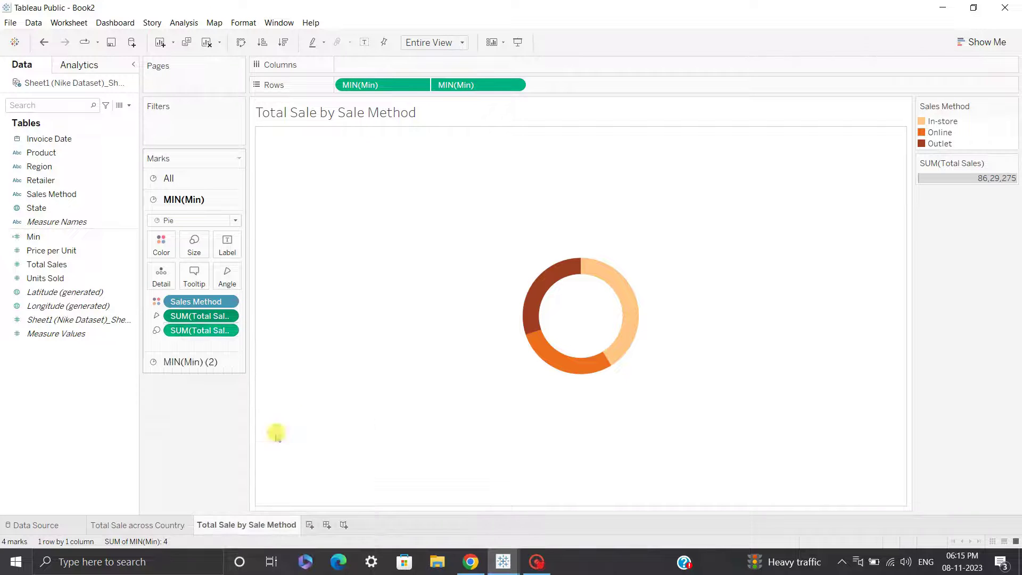
pyautogui.click(228, 330)
pyautogui.moveTo(202, 448)
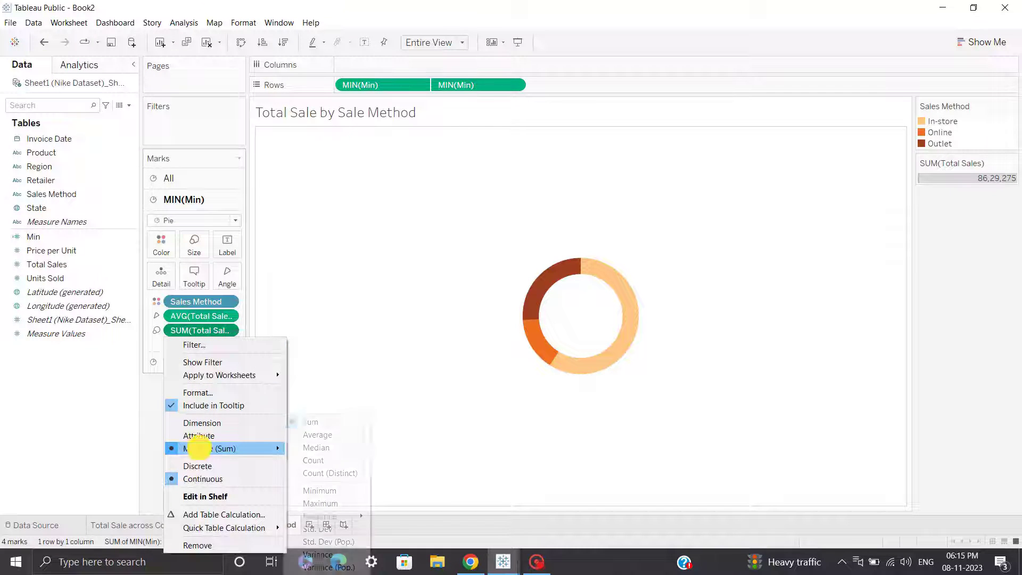
pyautogui.click(318, 435)
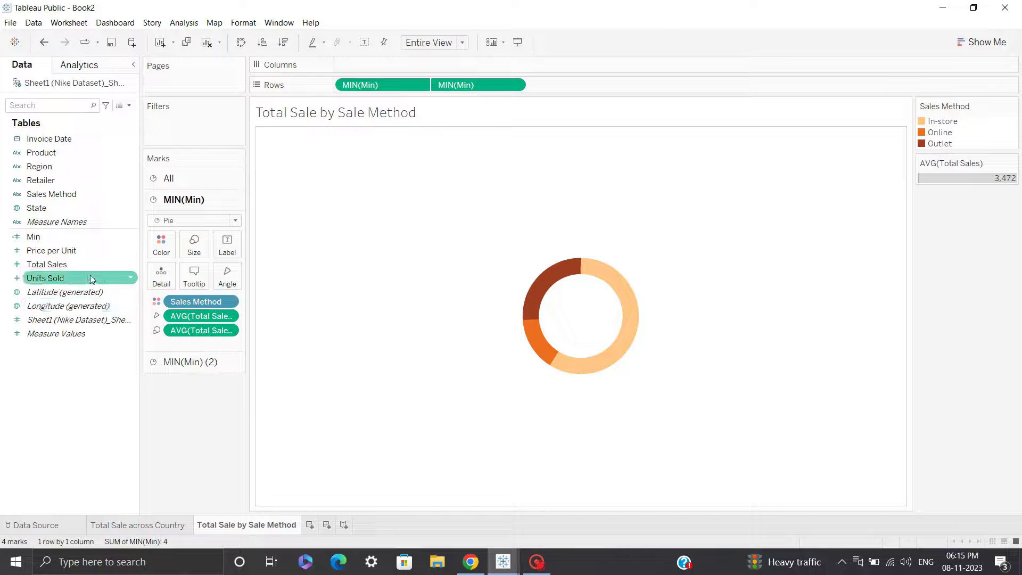
# Label the donut slices with Total Sales and Sales Method, aggregating the Total Sales label as Average
pyautogui.moveTo(118, 265); pyautogui.dragTo(231, 252)
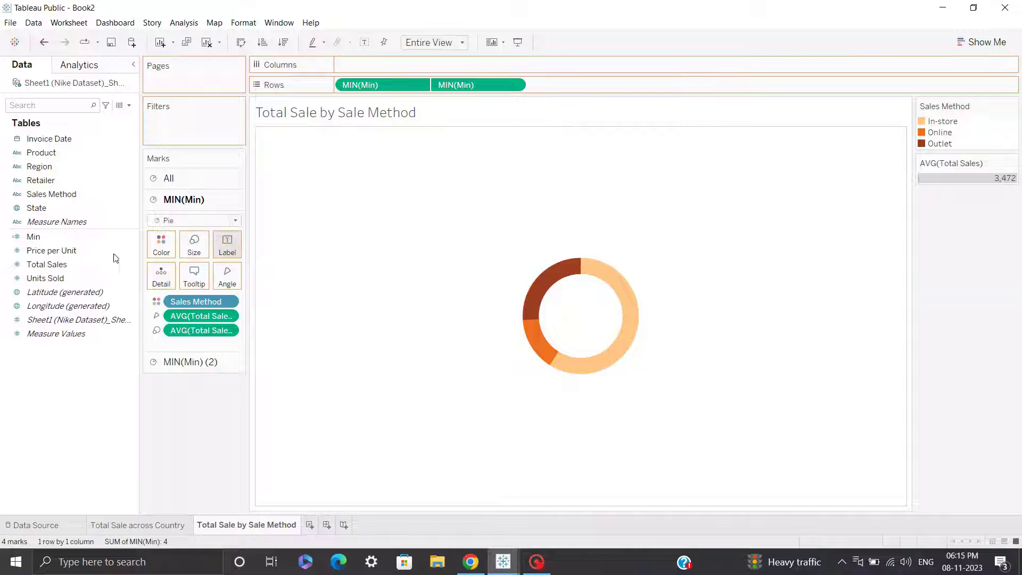
pyautogui.moveTo(64, 194); pyautogui.dragTo(228, 247)
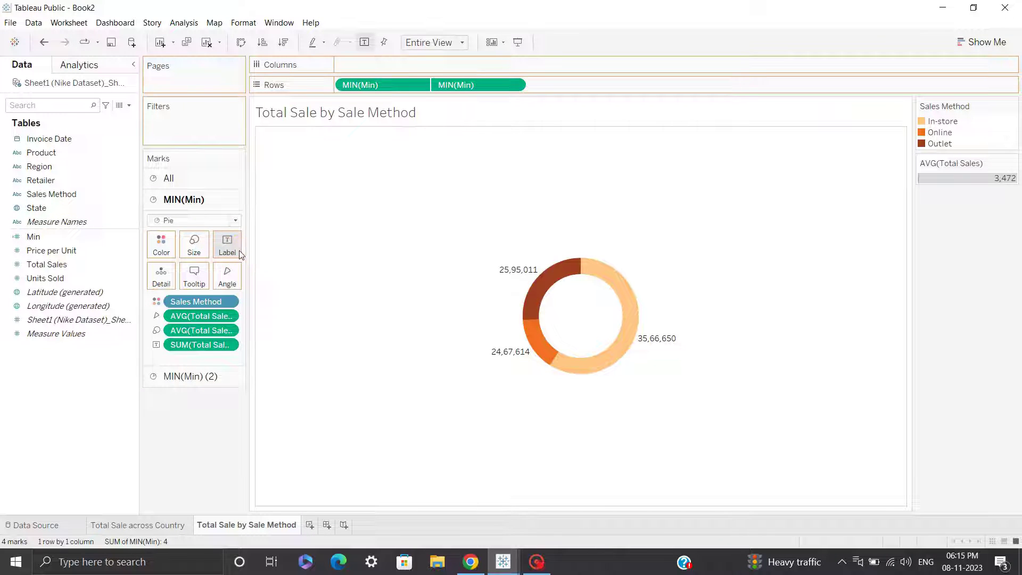
pyautogui.click(229, 346)
pyautogui.moveTo(255, 463)
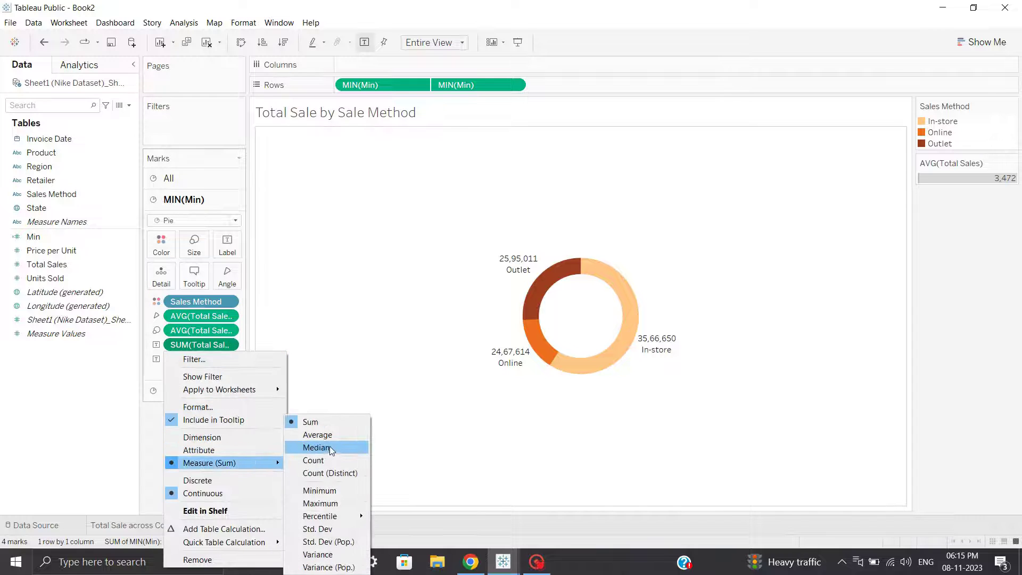
pyautogui.click(337, 434)
# Format the donut's Sales Method and average Total Sales label text as Tableau Medium, size 8
pyautogui.click(228, 244)
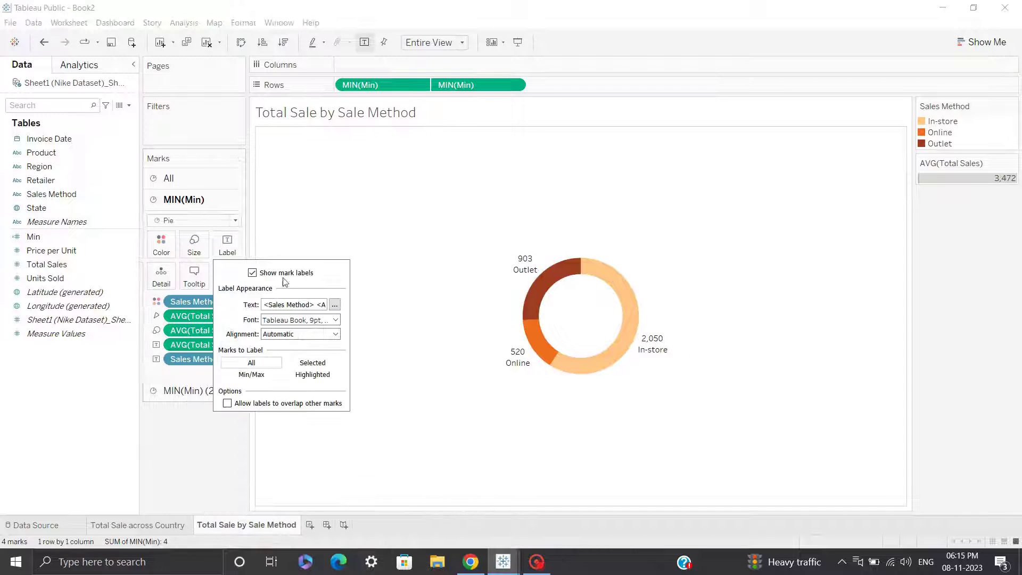
pyautogui.click(334, 305)
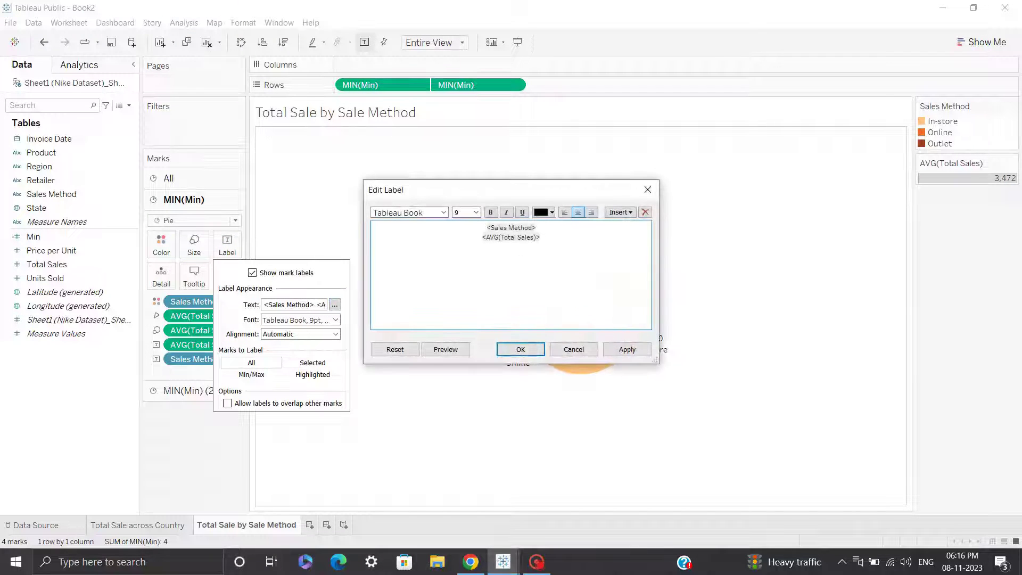
pyautogui.moveTo(541, 239); pyautogui.dragTo(486, 225)
pyautogui.click(475, 213)
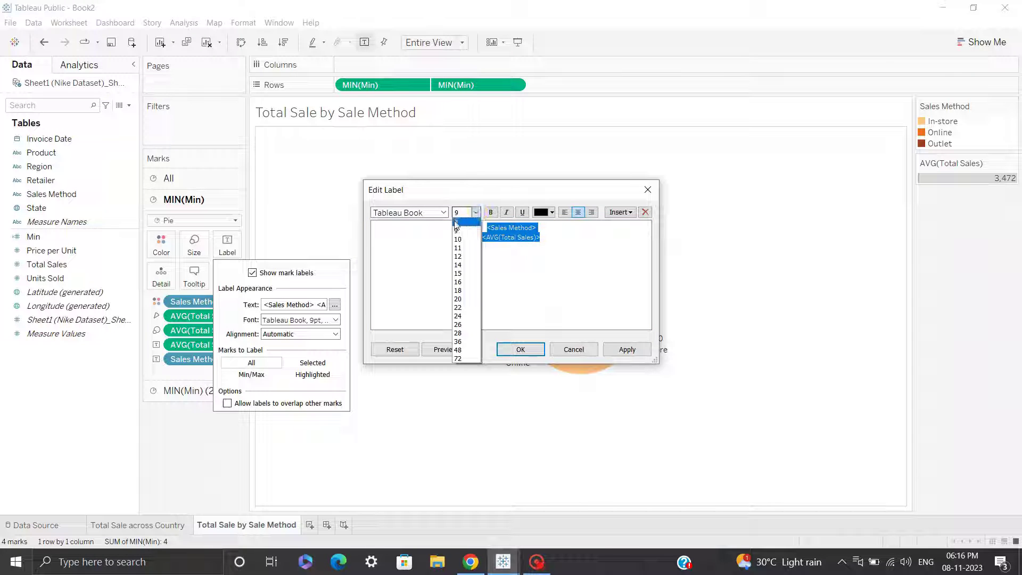
pyautogui.click(456, 222)
pyautogui.click(442, 212)
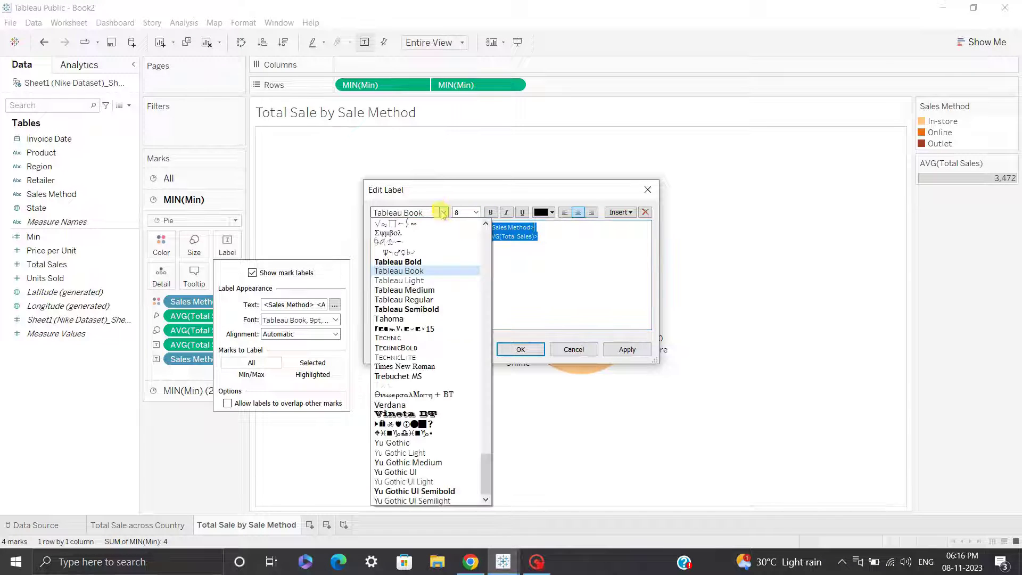
pyautogui.click(411, 290)
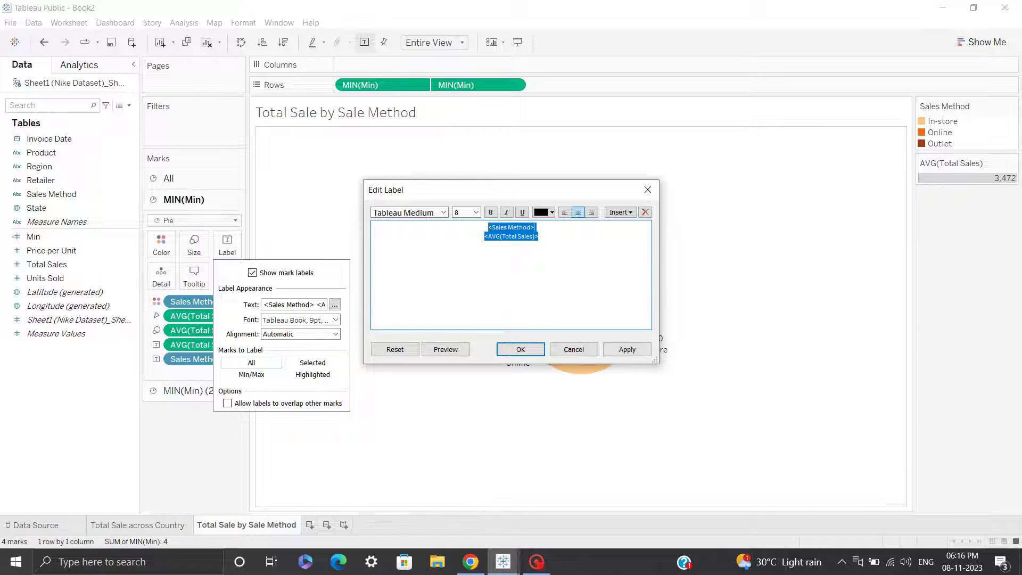
pyautogui.click(627, 349)
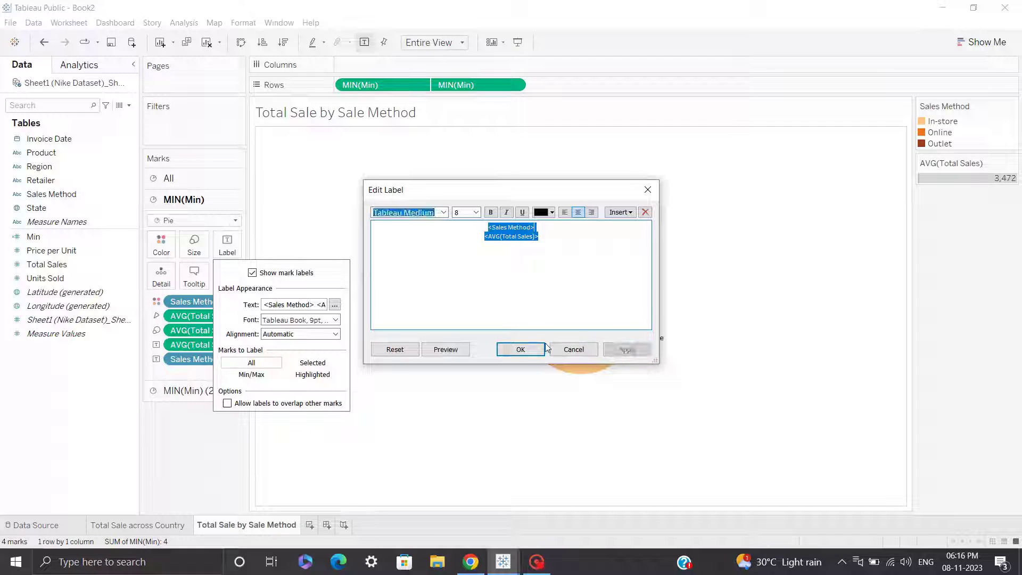
pyautogui.click(539, 349)
pyautogui.click(447, 391)
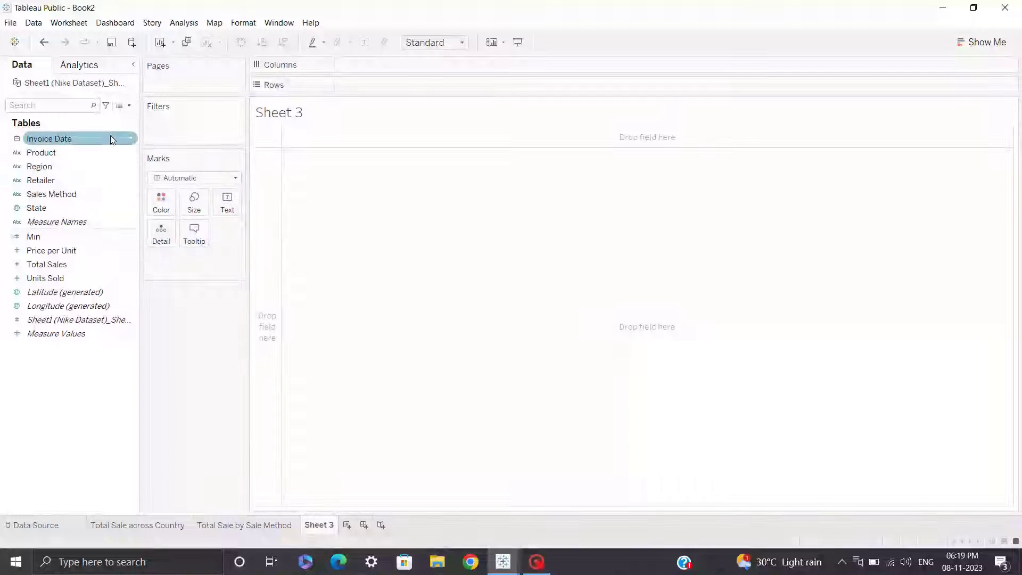
pyautogui.click(73, 250)
pyautogui.click(58, 261)
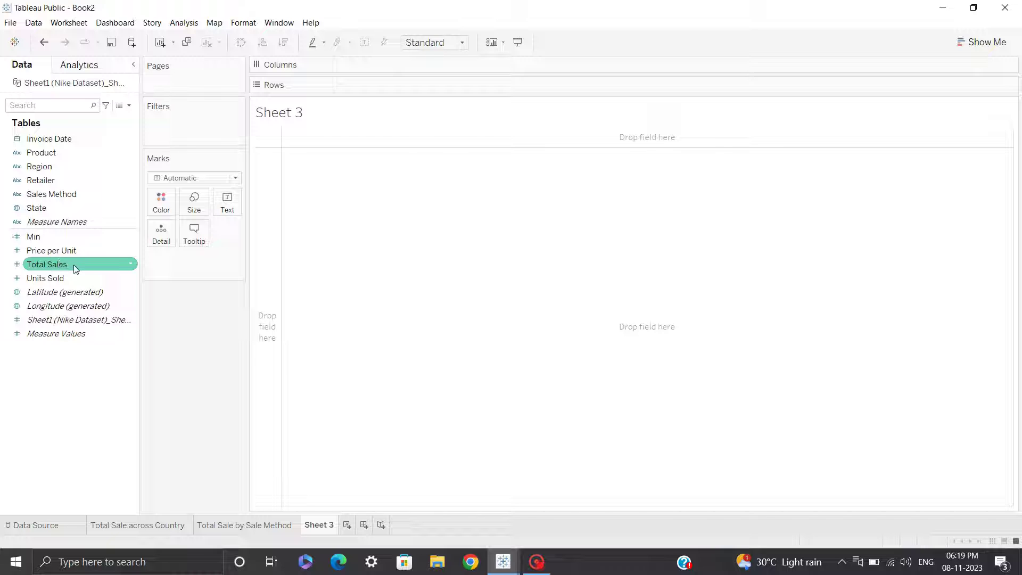
pyautogui.click(87, 279)
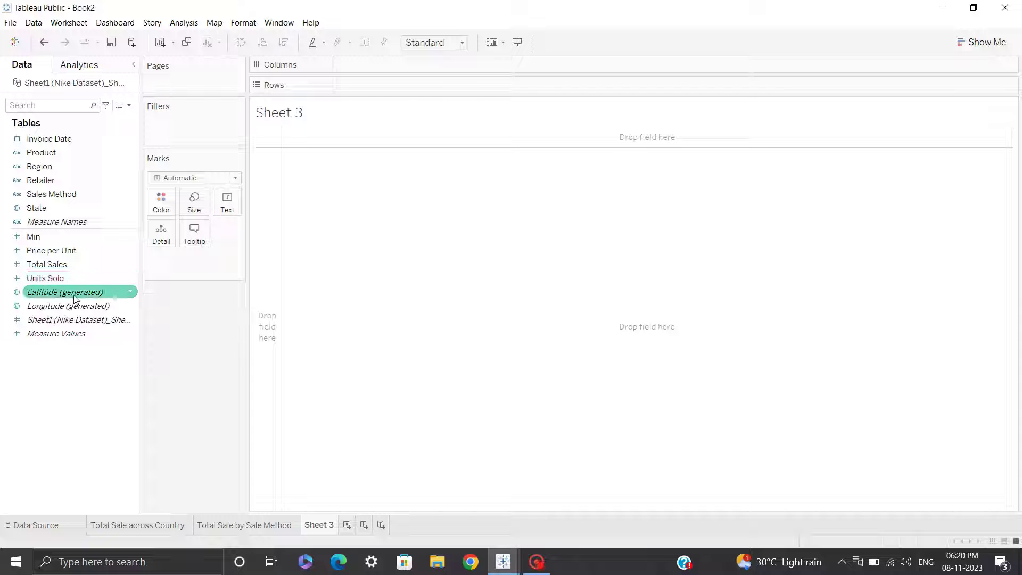
# Place Invoice Date on the columns of Sheet 3 as a continuous month with year
pyautogui.moveTo(80, 149)
pyautogui.mouseDown()
pyautogui.moveTo(323, 100)
pyautogui.moveTo(405, 66)
pyautogui.mouseUp()
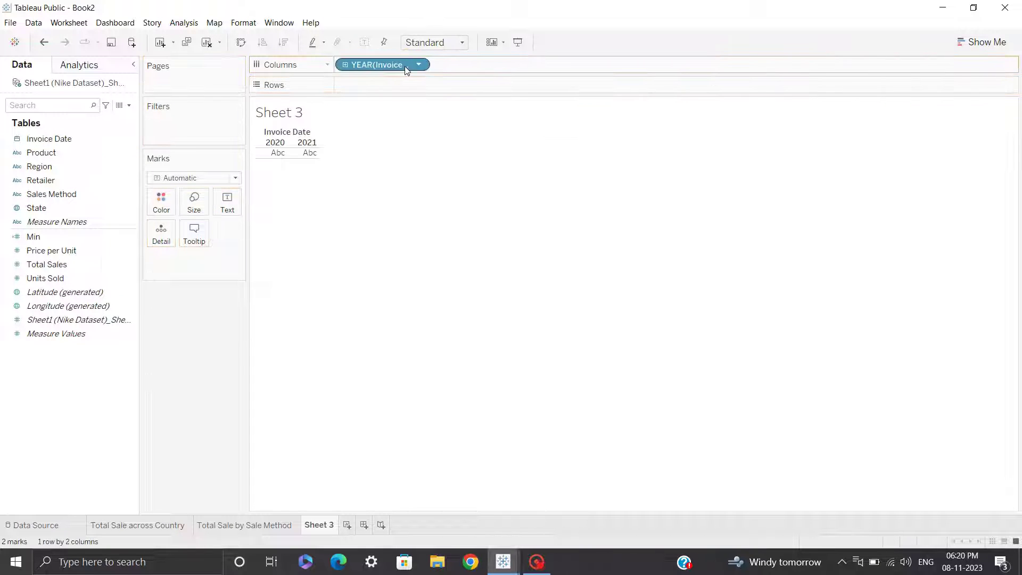
pyautogui.click(419, 66)
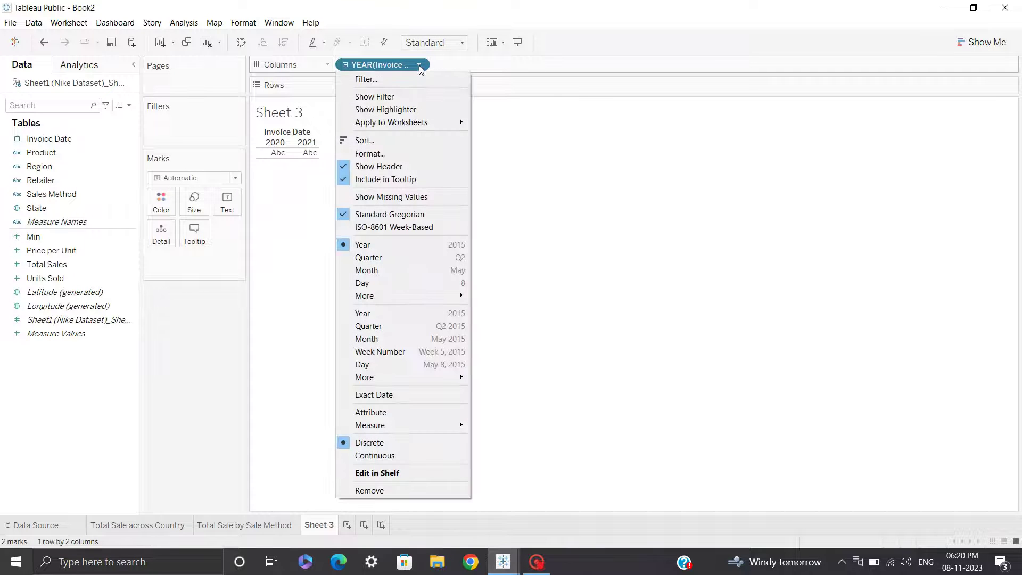
pyautogui.click(398, 339)
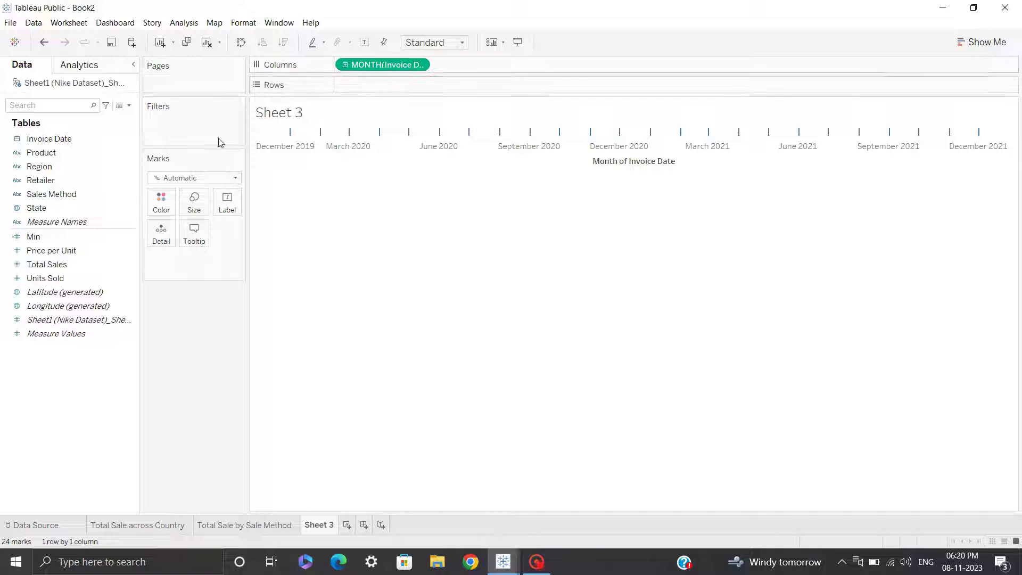
# Add Total Sales and Units Sold as measures on the rows of Sheet 3
pyautogui.click(68, 254)
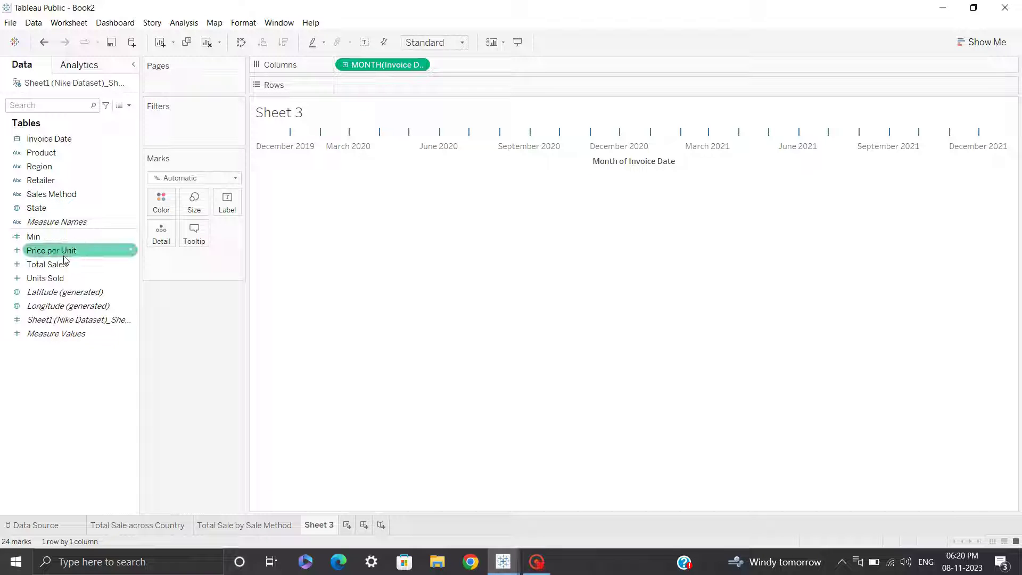
pyautogui.moveTo(51, 267)
pyautogui.mouseDown()
pyautogui.moveTo(346, 137)
pyautogui.moveTo(391, 86)
pyautogui.mouseUp()
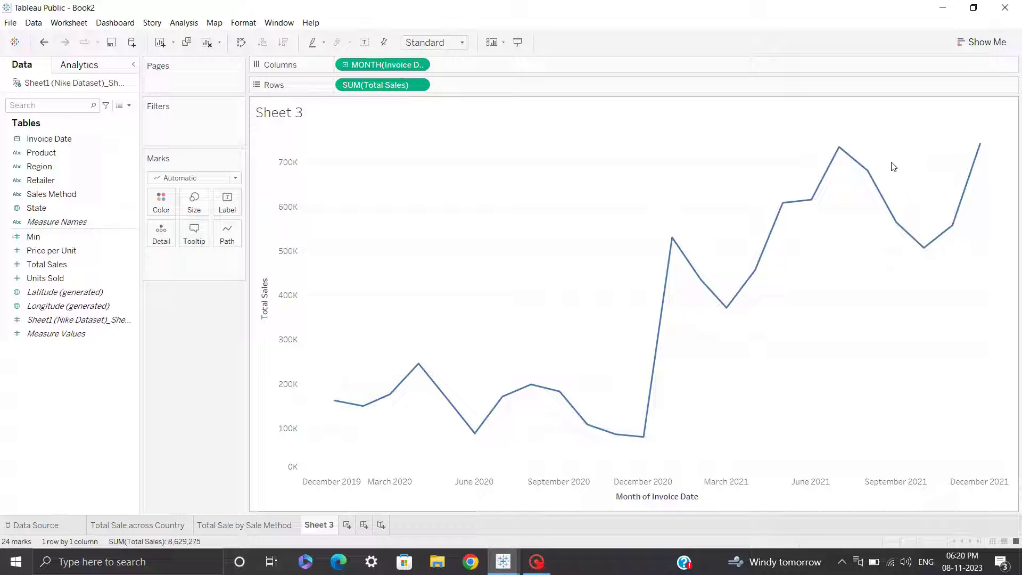
pyautogui.click(86, 277)
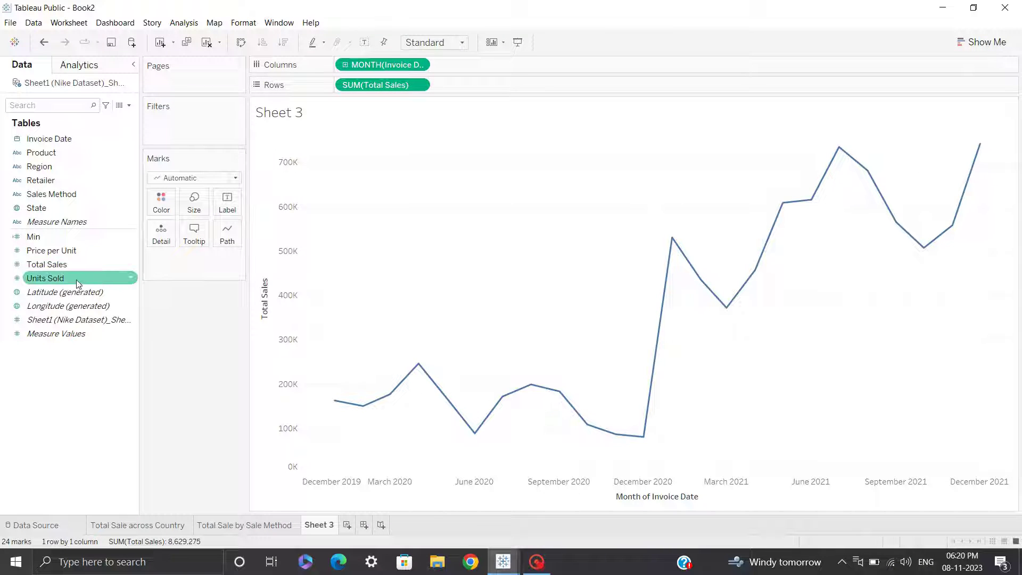
pyautogui.moveTo(114, 272)
pyautogui.mouseDown()
pyautogui.moveTo(445, 114)
pyautogui.moveTo(473, 89)
pyautogui.mouseUp()
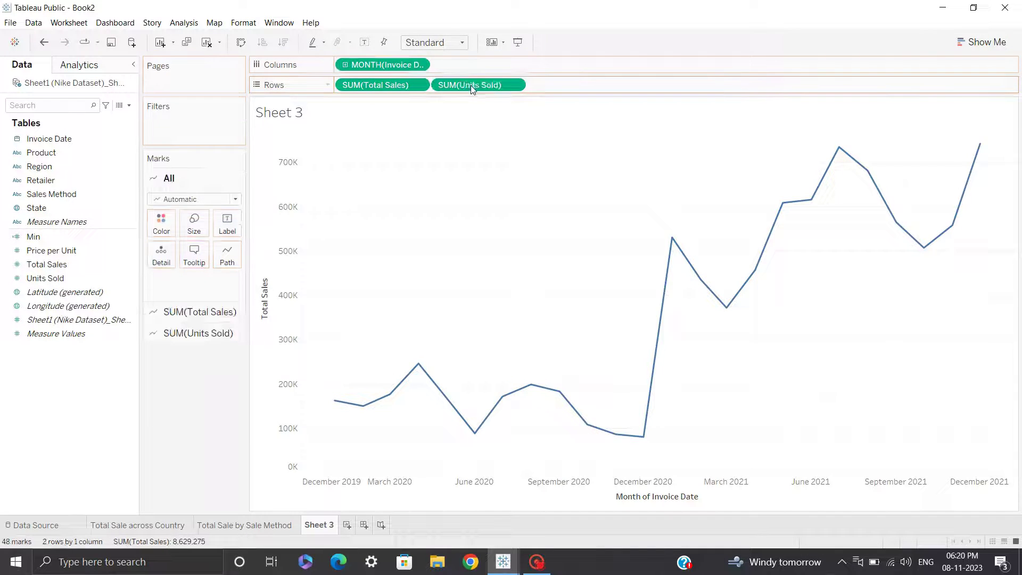
# Aggregate Total Sales and Units Sold as Average and combine the two lines in a dual-axis chart
pyautogui.click(420, 85)
pyautogui.moveTo(410, 216)
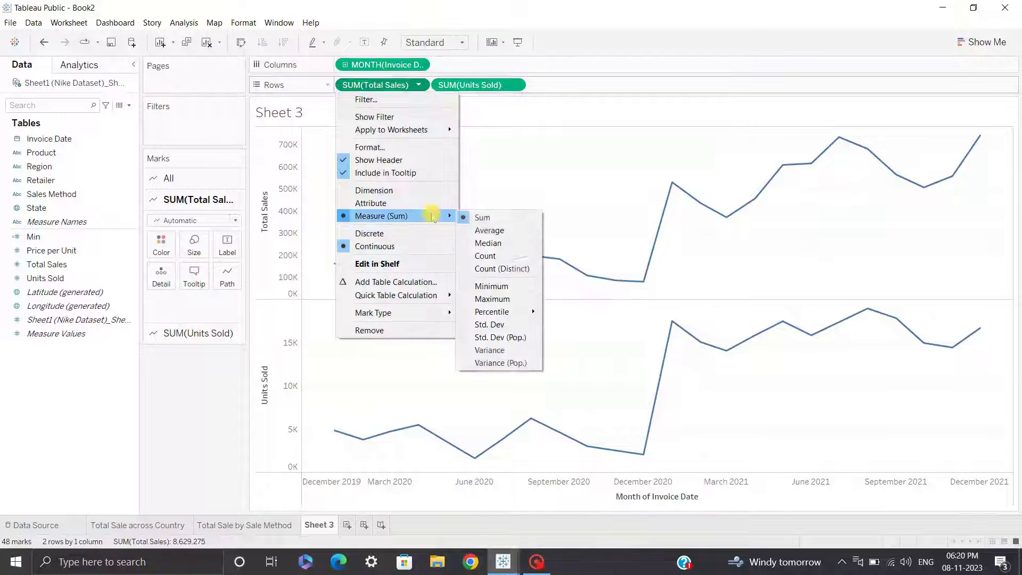
pyautogui.click(492, 230)
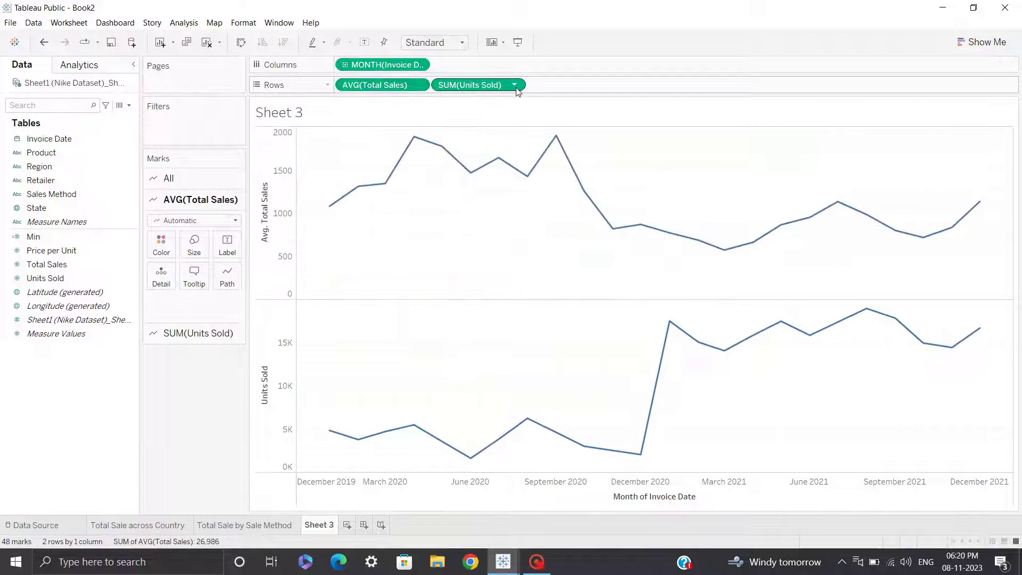
pyautogui.click(515, 86)
pyautogui.moveTo(533, 214)
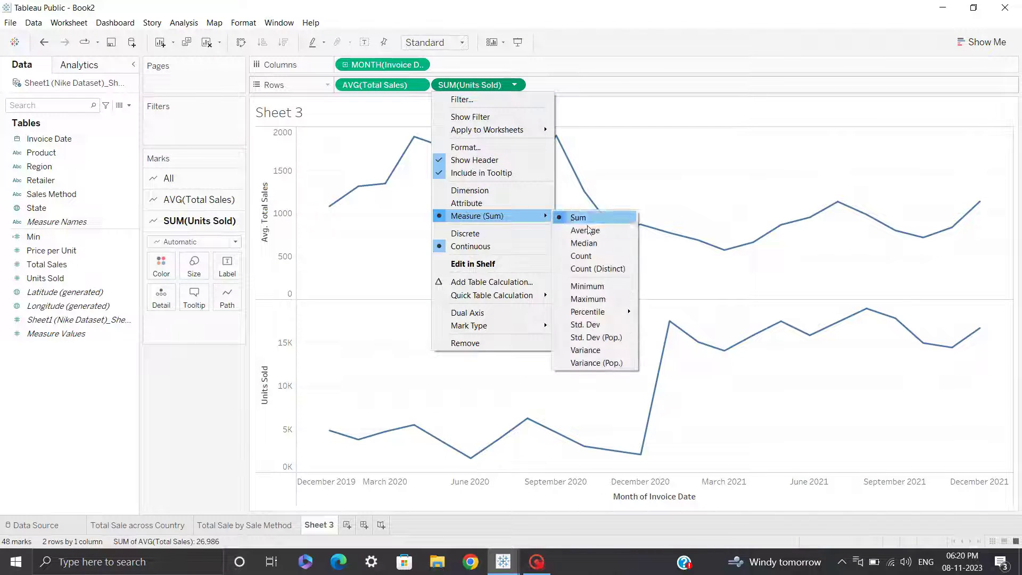
pyautogui.click(589, 232)
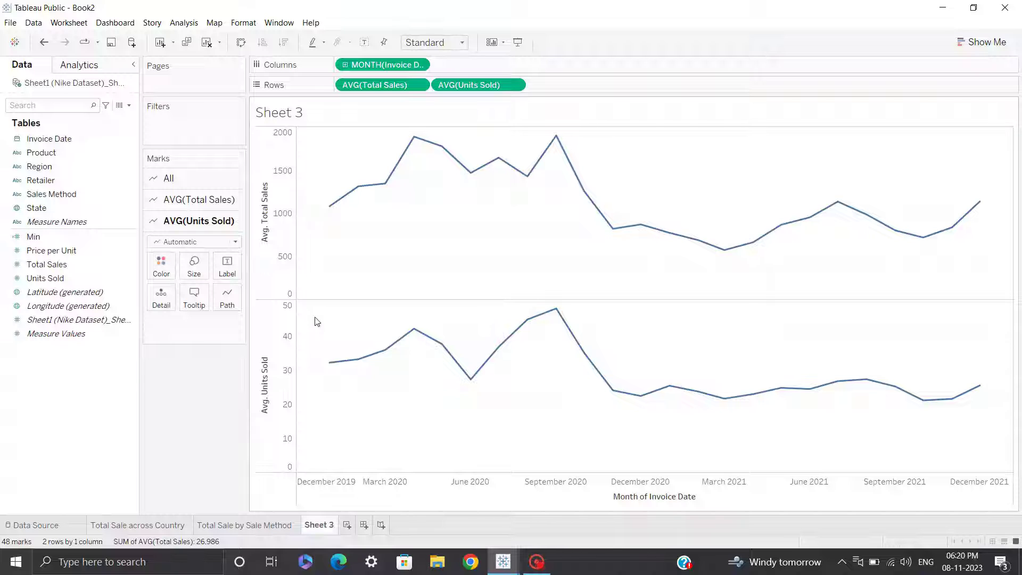
pyautogui.rightClick(268, 378)
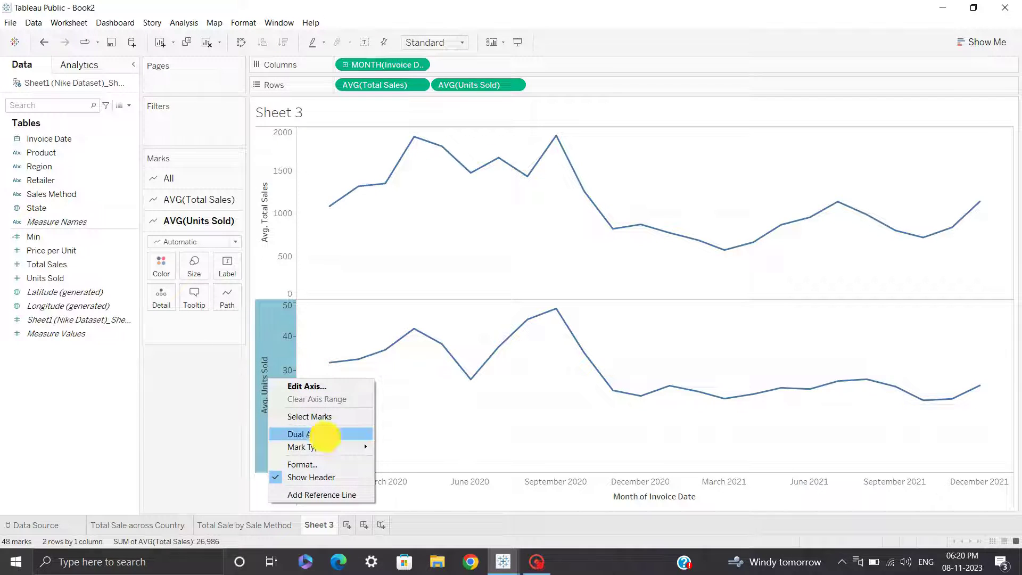
pyautogui.click(304, 434)
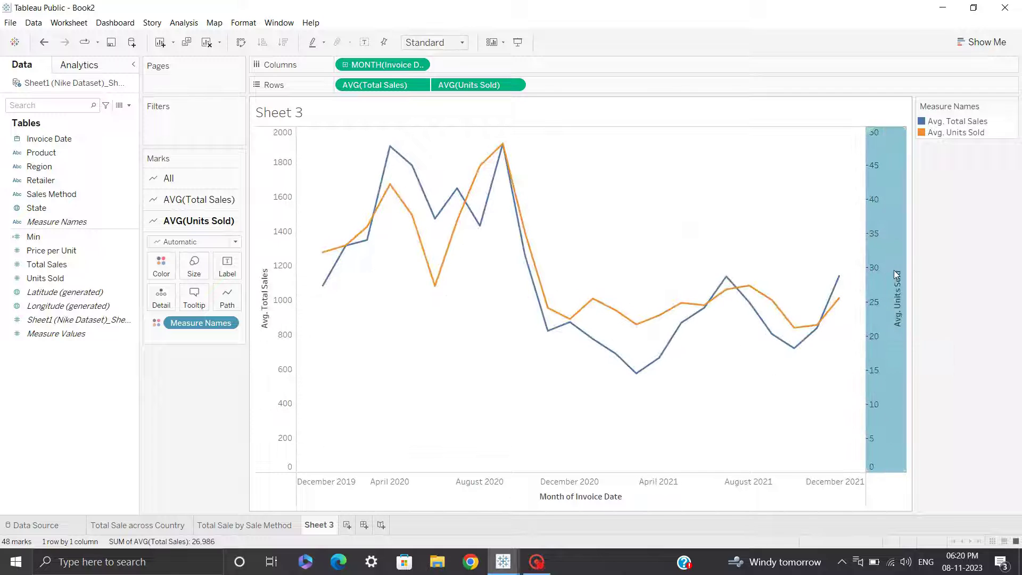
# Try synchronizing the Units Sold axis with the Total Sales axis
pyautogui.rightClick(895, 270)
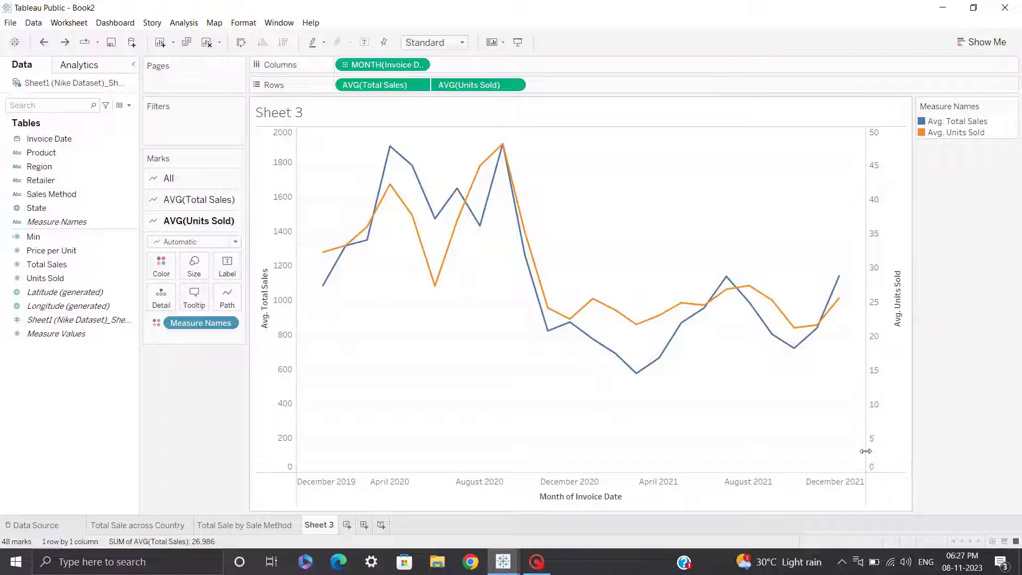
pyautogui.rightClick(883, 330)
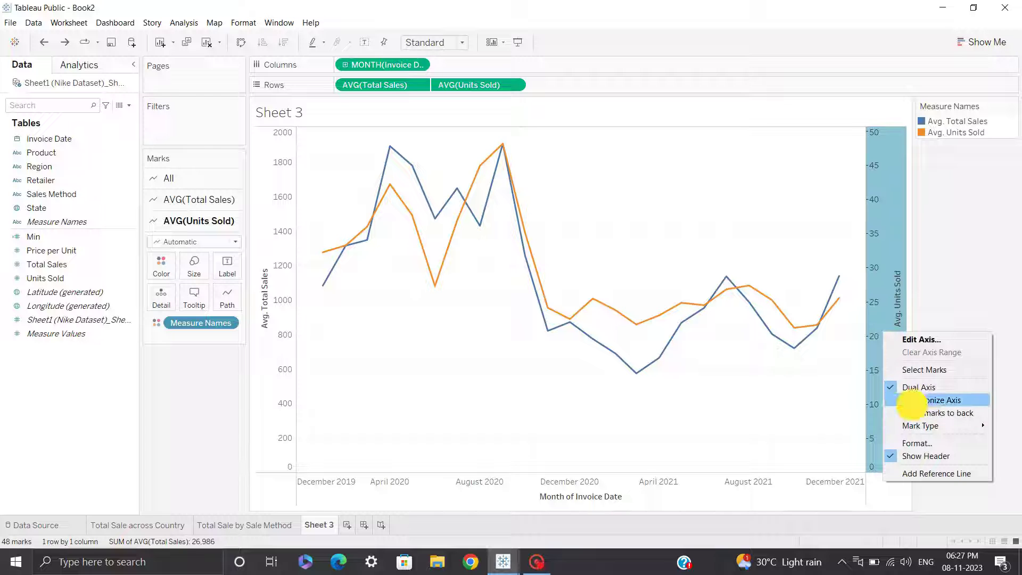
pyautogui.click(913, 405)
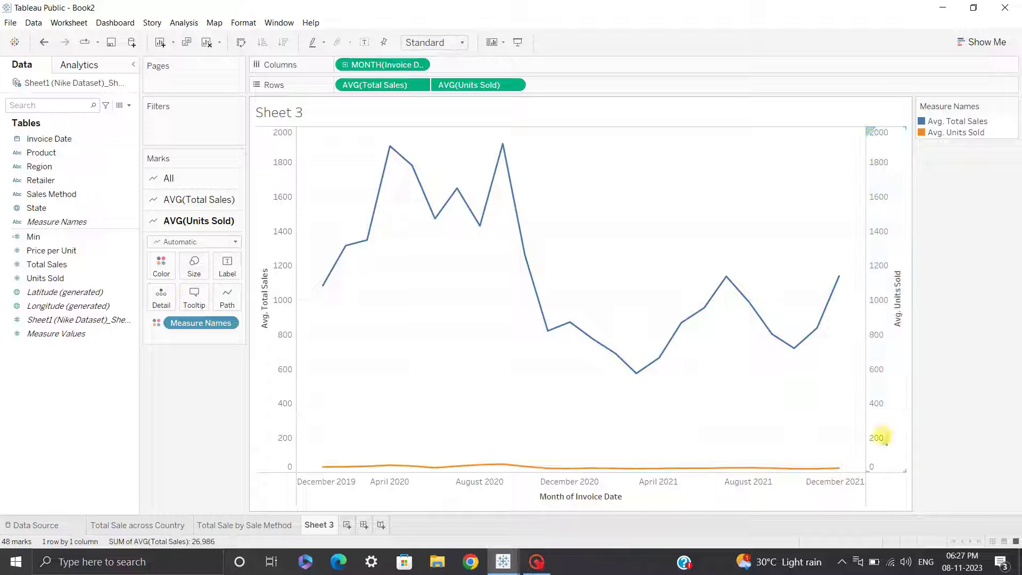
pyautogui.rightClick(889, 447)
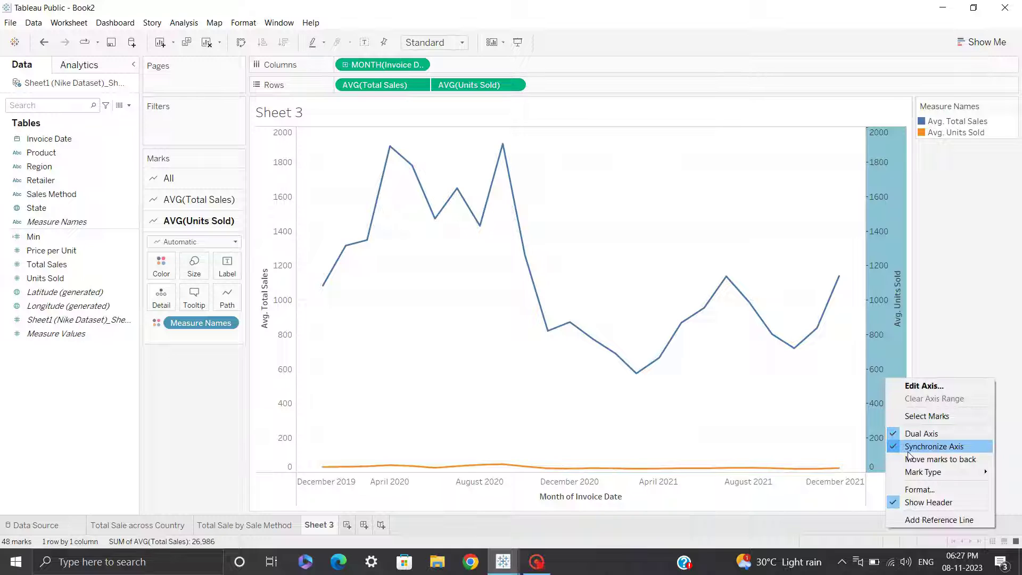
pyautogui.click(914, 447)
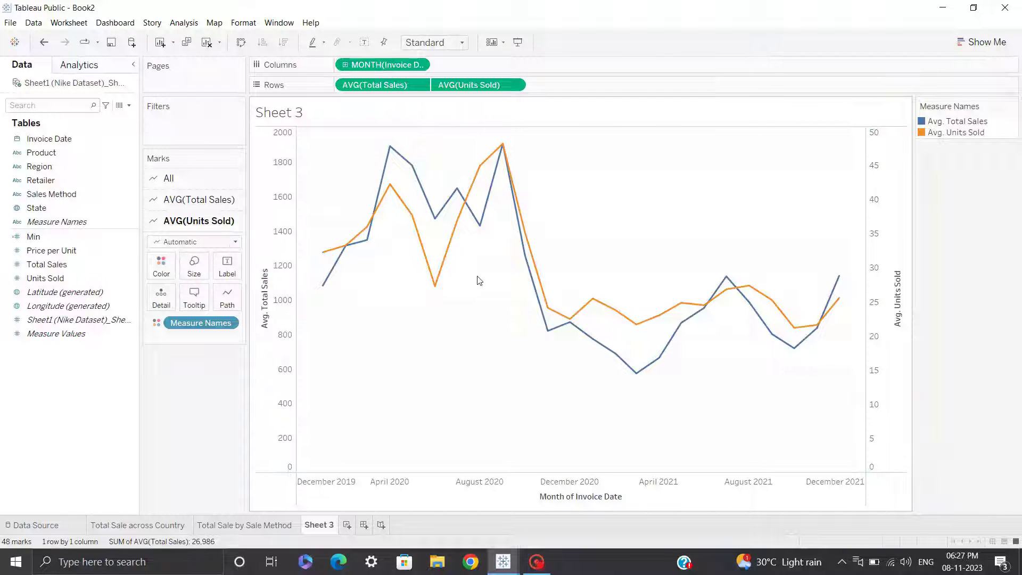
# Hide the headers of both the Avg. Units Sold and Avg. Total Sales axes
pyautogui.moveTo(495, 207)
pyautogui.rightClick(890, 258)
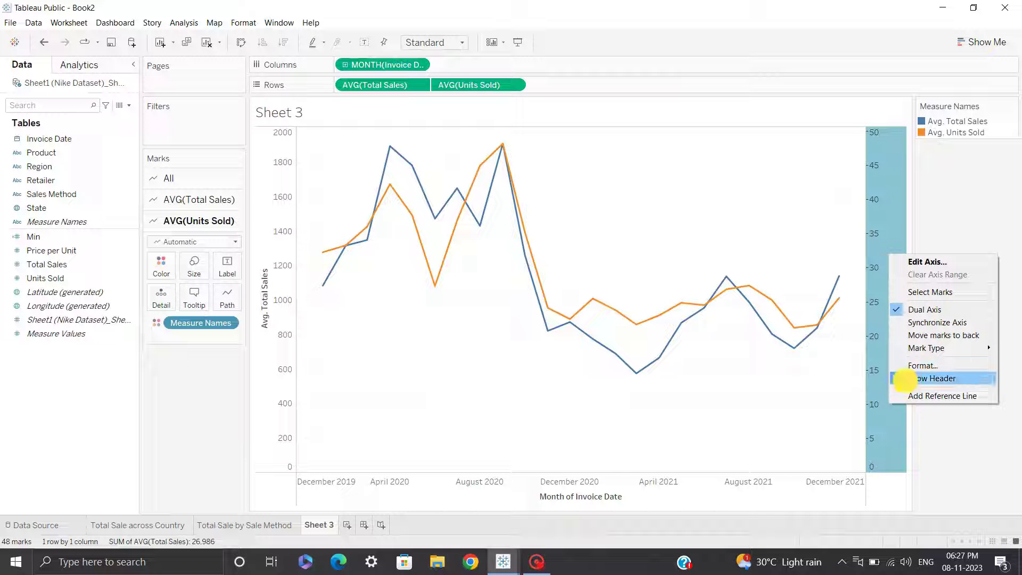
pyautogui.click(911, 378)
pyautogui.rightClick(272, 305)
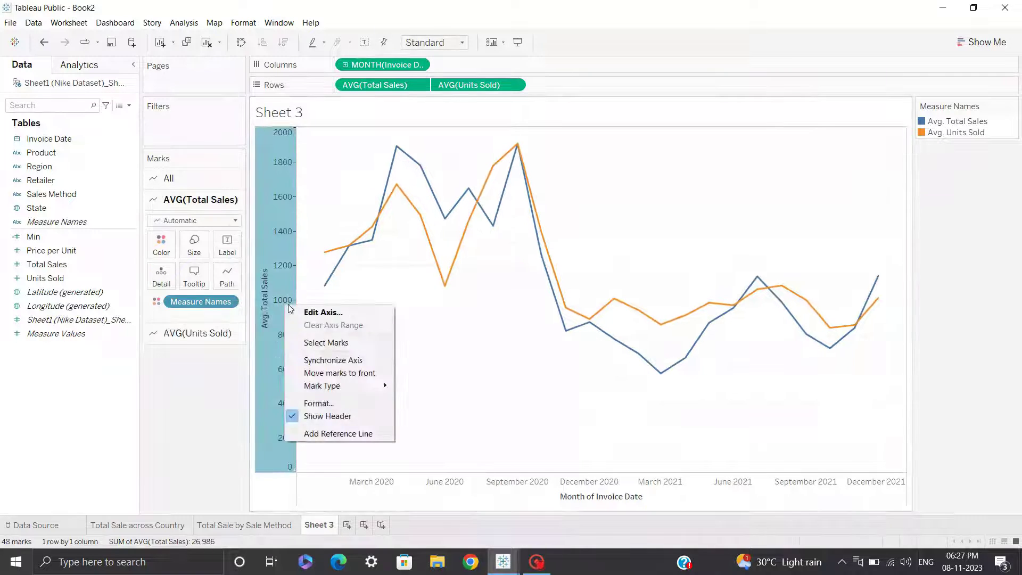
pyautogui.click(302, 417)
pyautogui.moveTo(334, 487)
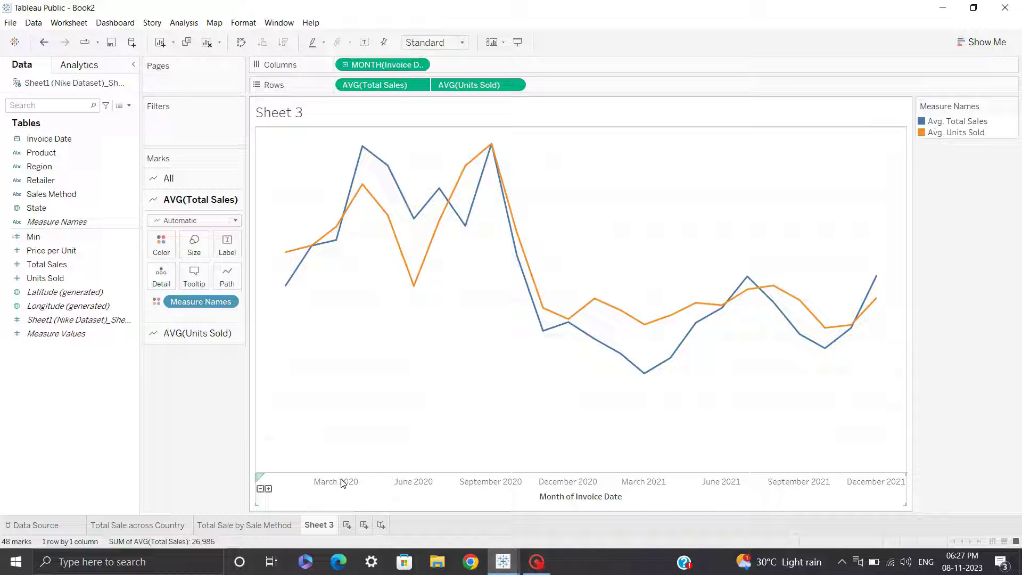
# Format the dates on the Month of Invoice Date axis with the custom format MMM-YY
pyautogui.click(420, 65)
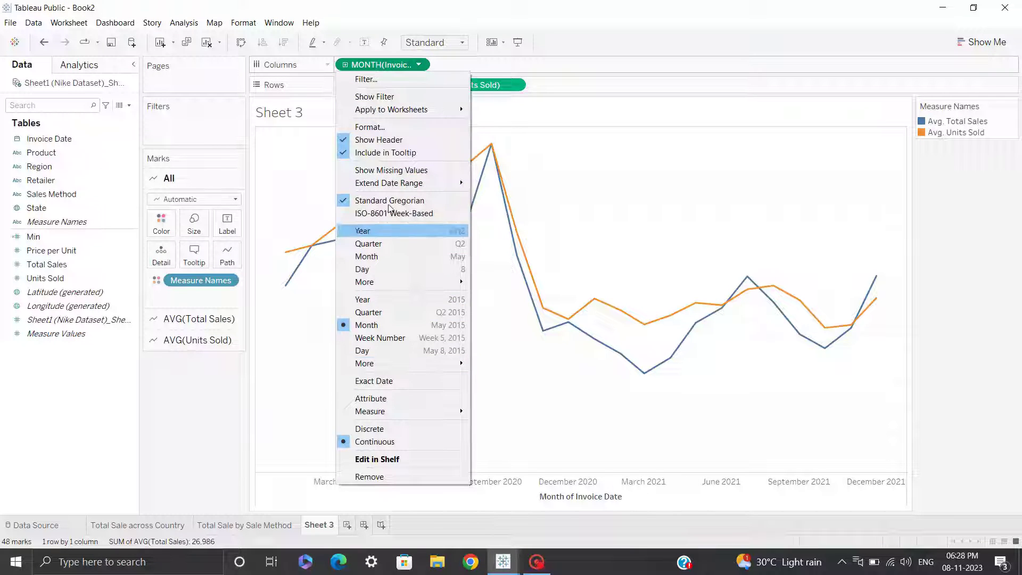
pyautogui.click(391, 126)
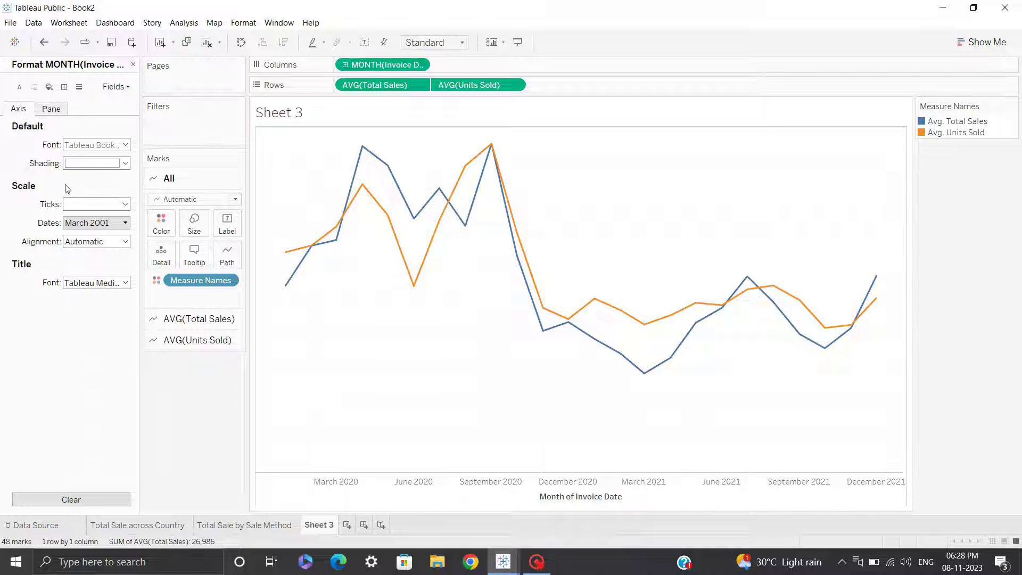
pyautogui.click(118, 222)
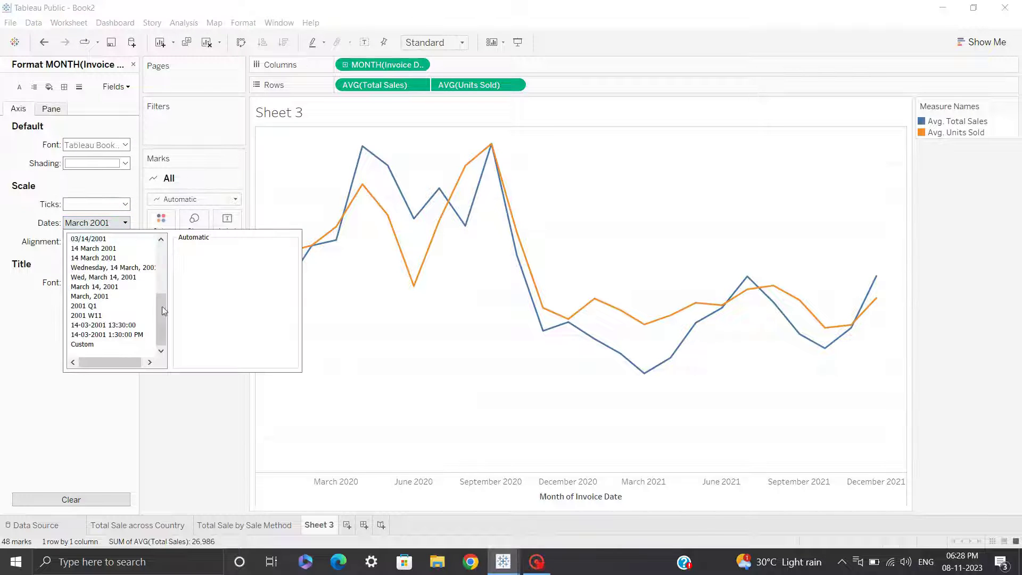
pyautogui.moveTo(164, 309); pyautogui.dragTo(152, 259)
pyautogui.click(85, 286)
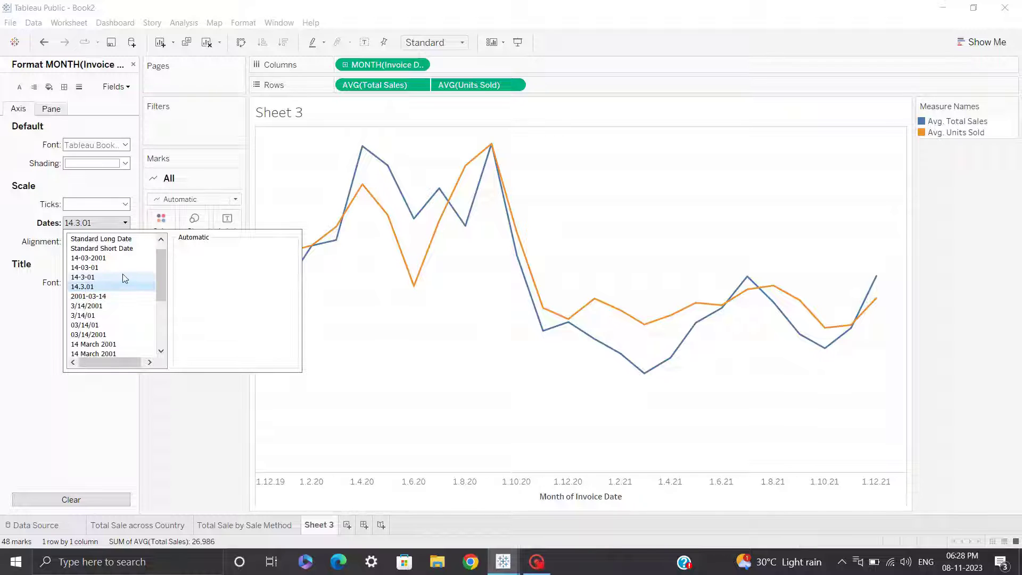
pyautogui.moveTo(158, 269); pyautogui.dragTo(86, 315)
pyautogui.click(86, 315)
pyautogui.moveTo(160, 295); pyautogui.dragTo(149, 322)
pyautogui.click(83, 353)
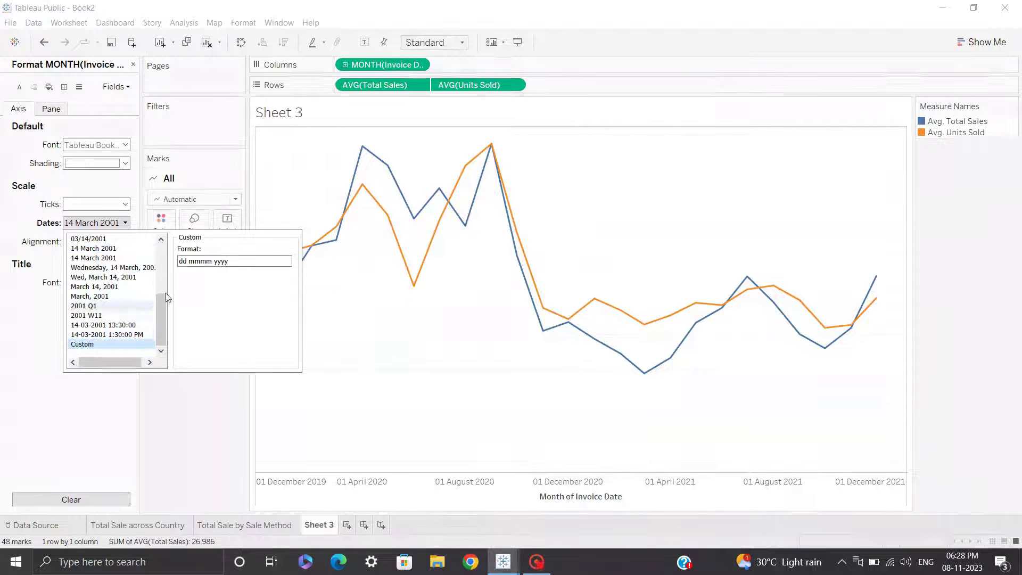
pyautogui.moveTo(234, 261); pyautogui.dragTo(176, 270)
pyautogui.write('M')
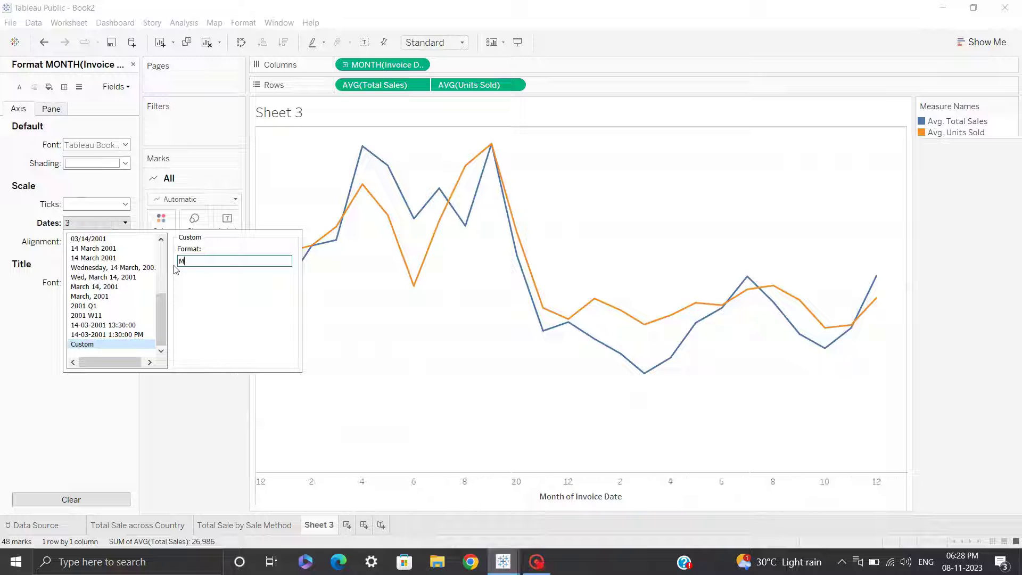
pyautogui.write('MM-YY')
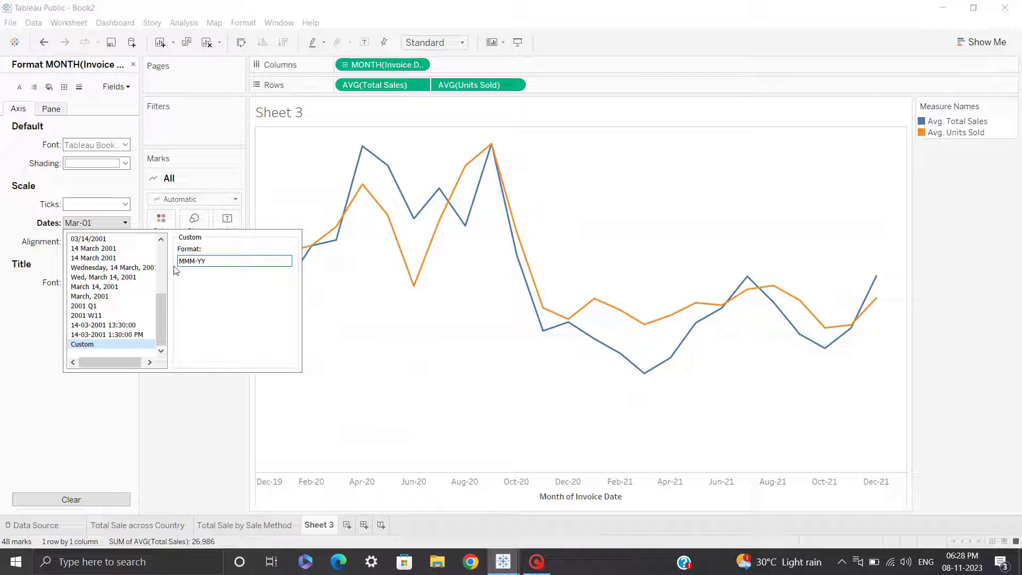
pyautogui.click(173, 401)
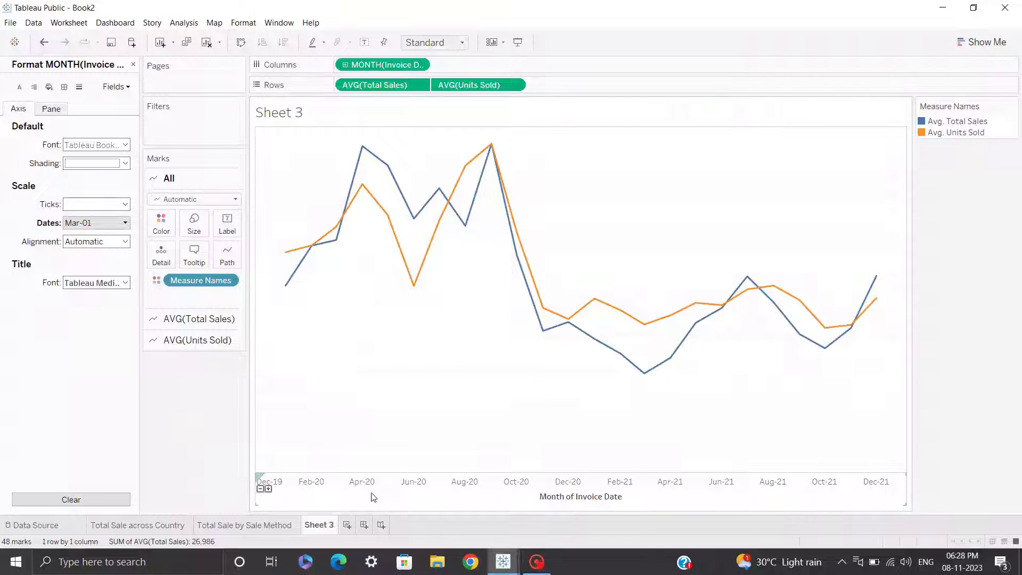
# Remove the title of the Month of Invoice Date axis
pyautogui.doubleClick(590, 503)
pyautogui.tripleClick(477, 374)
pyautogui.press('BackSpace')
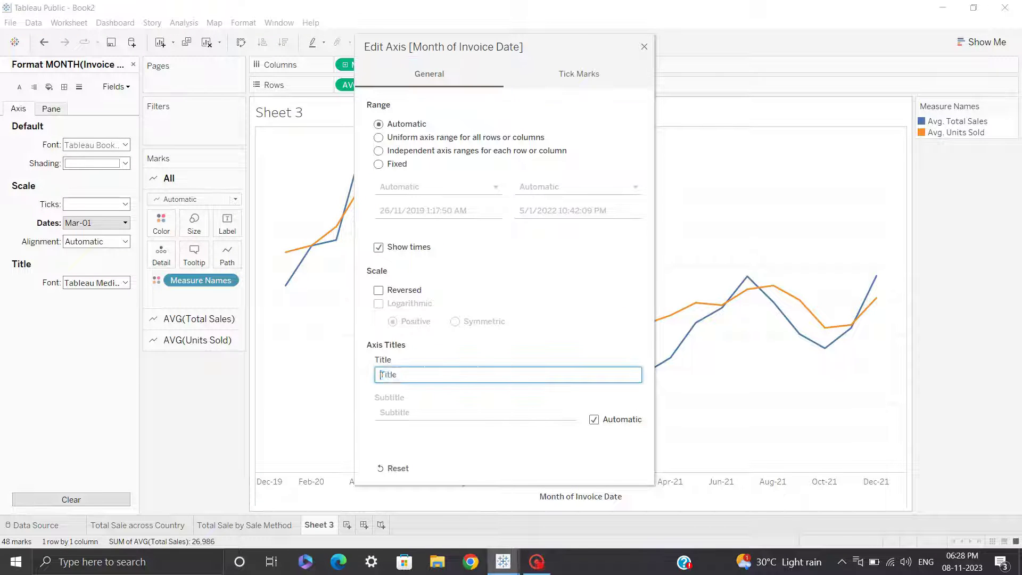
pyautogui.click(644, 46)
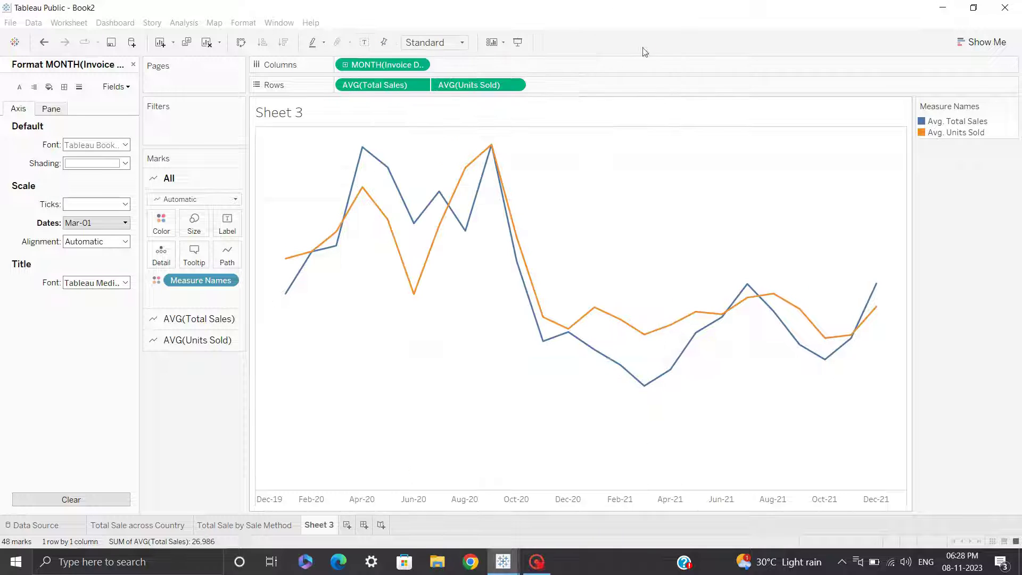
# Assign the Orange color palette to the Avg. Total Sales and Avg. Units Sold lines
pyautogui.click(156, 223)
pyautogui.click(198, 266)
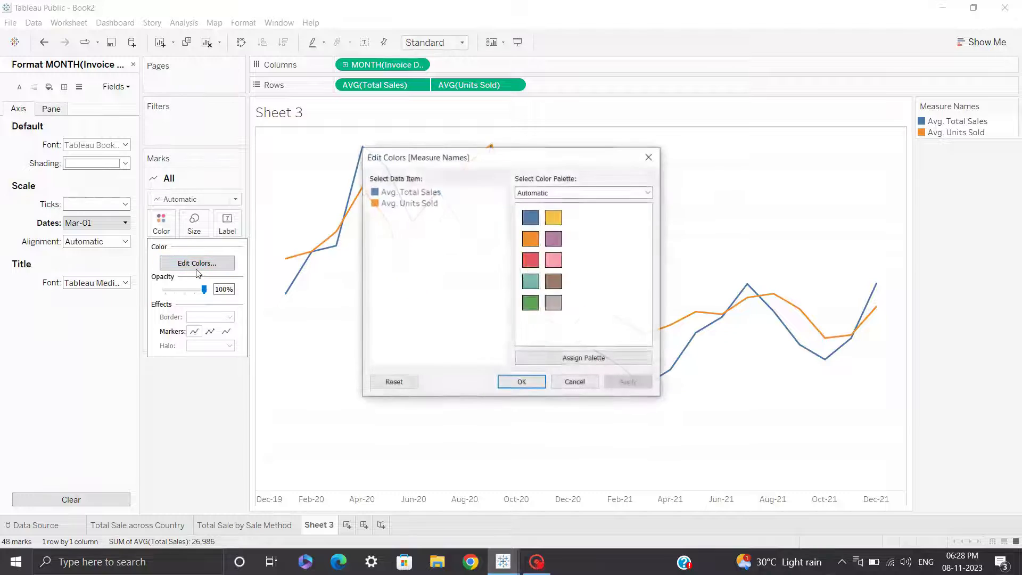
pyautogui.click(570, 192)
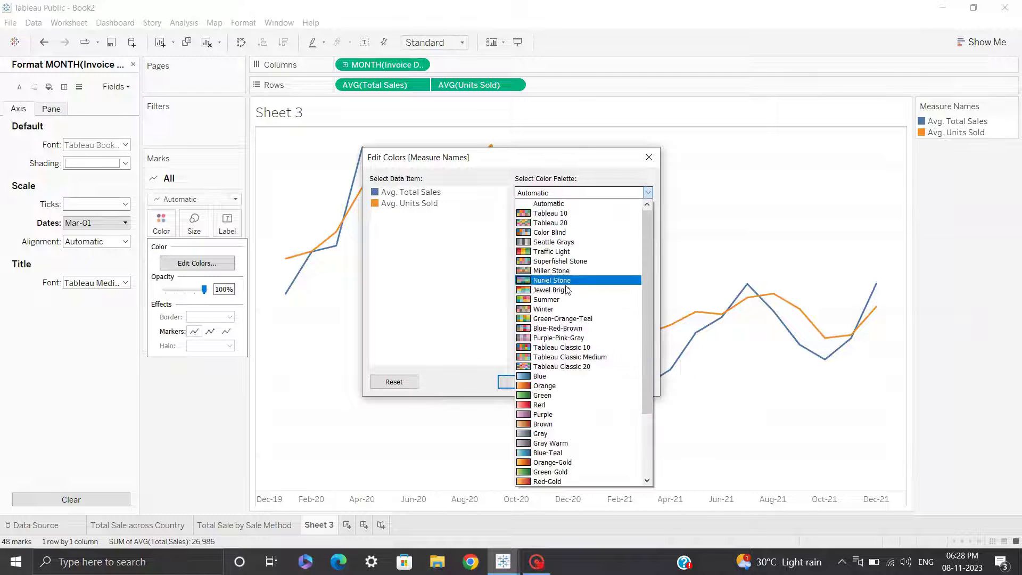
pyautogui.click(544, 386)
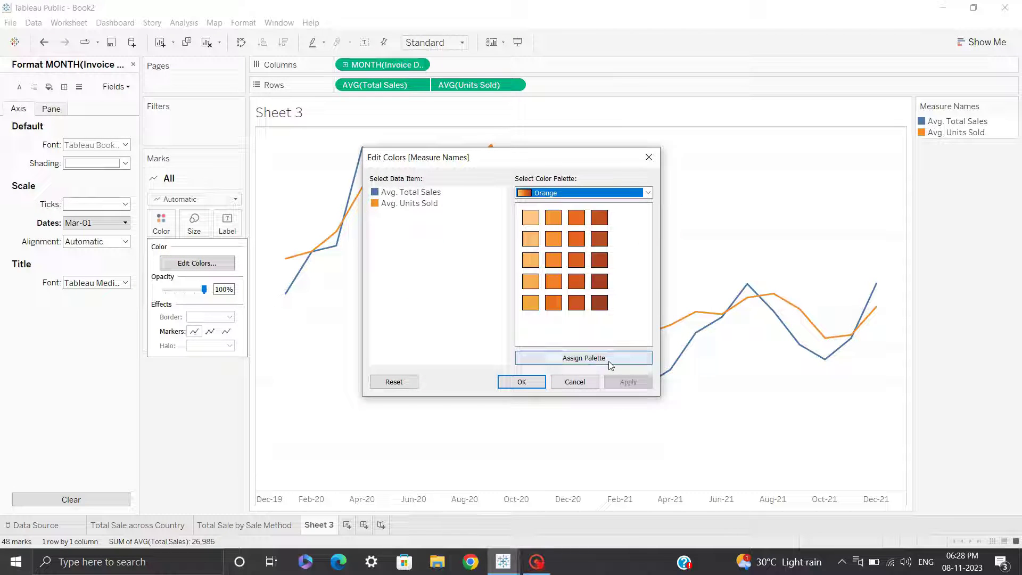
pyautogui.click(608, 361)
pyautogui.click(625, 382)
pyautogui.click(524, 384)
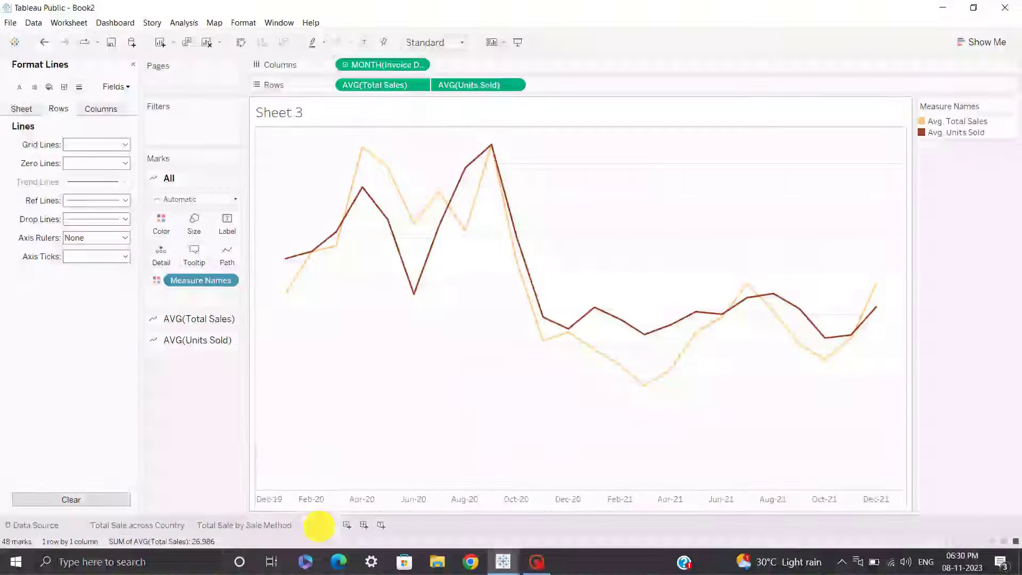
# Rename Sheet 3 as "Unit Sold & Total Sales Trend" and close the line formatting options
pyautogui.doubleClick(319, 525)
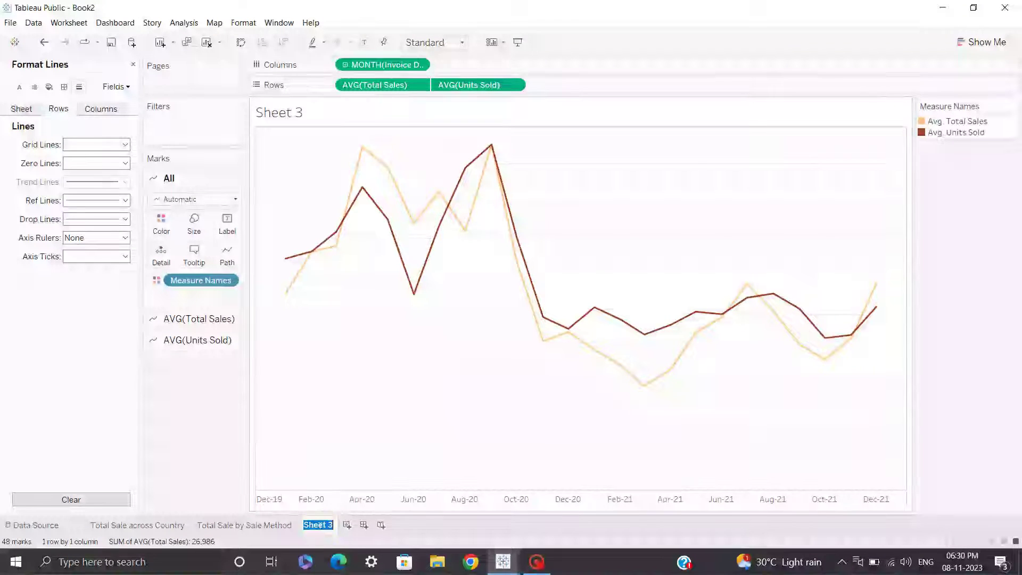
pyautogui.write('Unit Sold & Total Sales Trend')
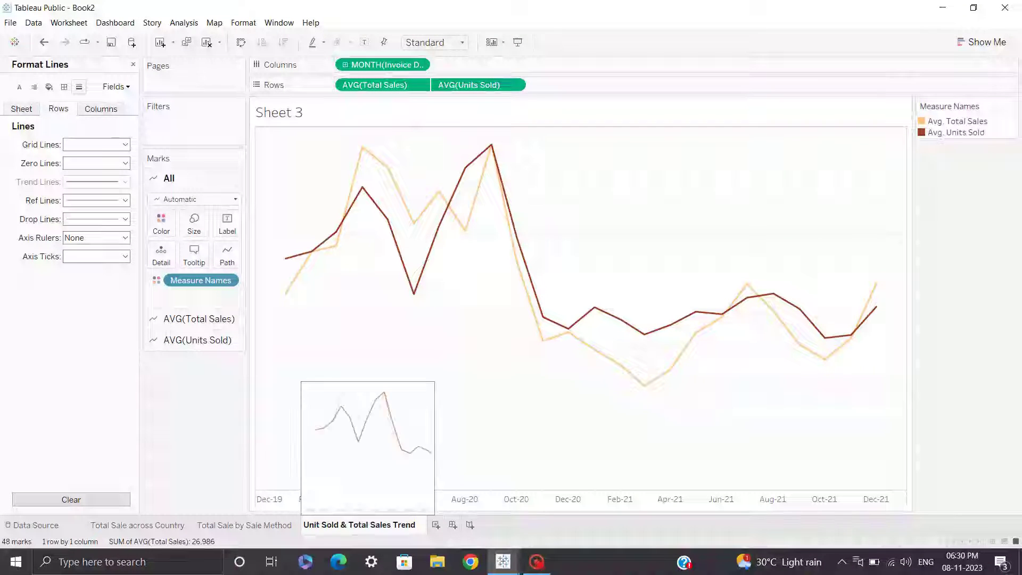
pyautogui.click(224, 385)
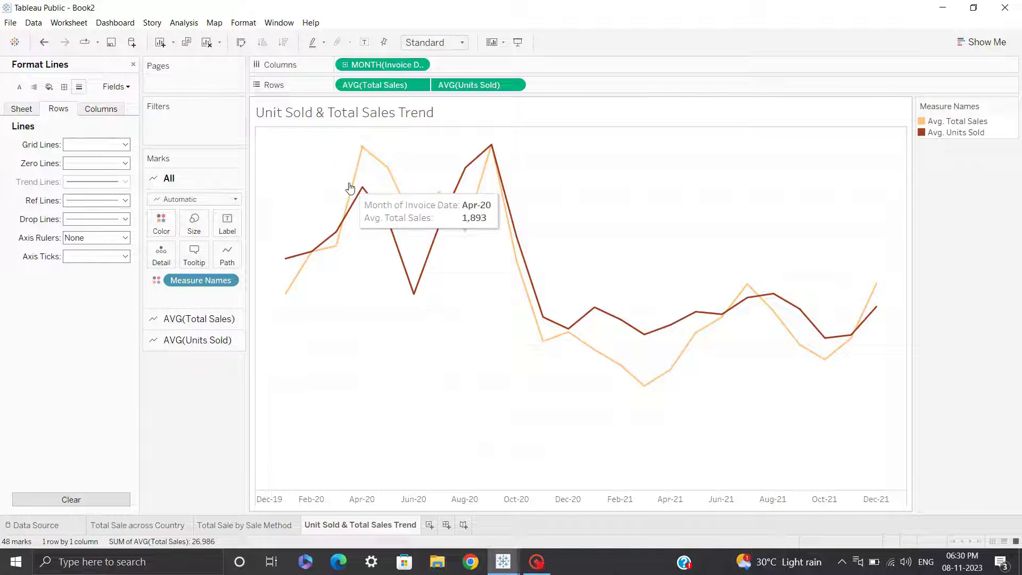
pyautogui.click(134, 65)
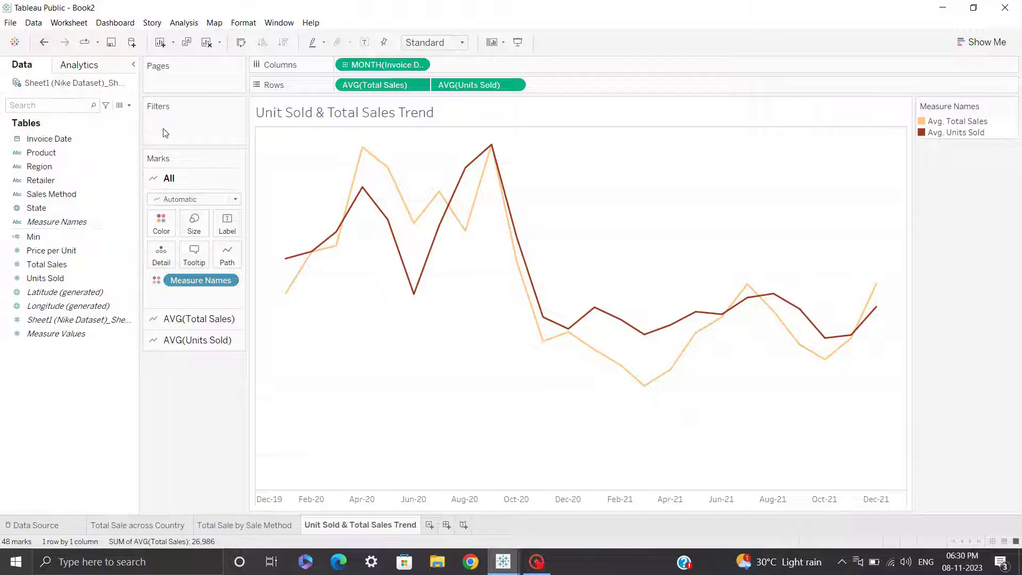
# Label the Total Sales line with Total Sales values aggregated as Average
pyautogui.click(193, 319)
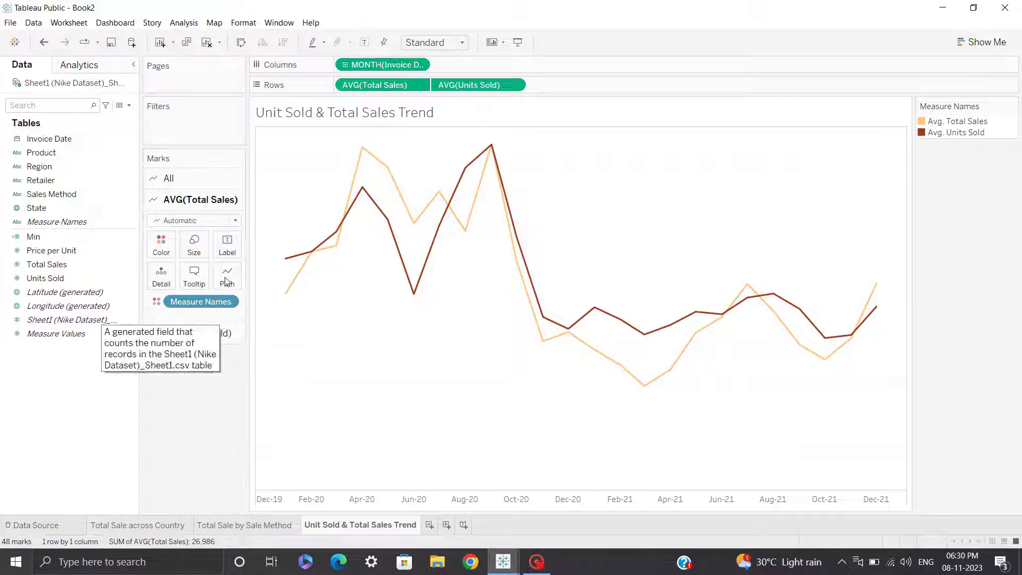
pyautogui.click(85, 266)
pyautogui.moveTo(86, 270); pyautogui.dragTo(228, 247)
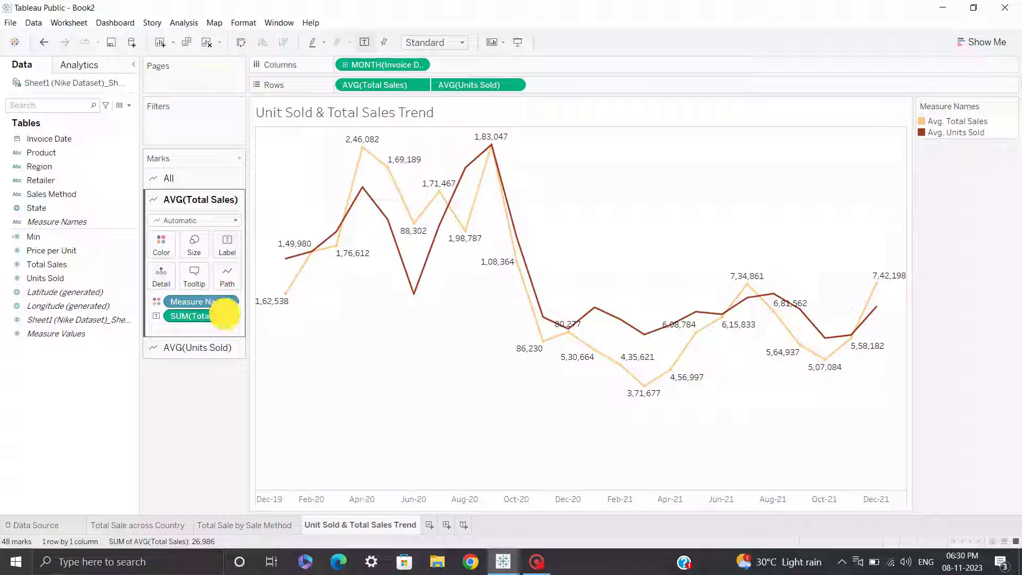
pyautogui.rightClick(169, 318)
pyautogui.moveTo(277, 434)
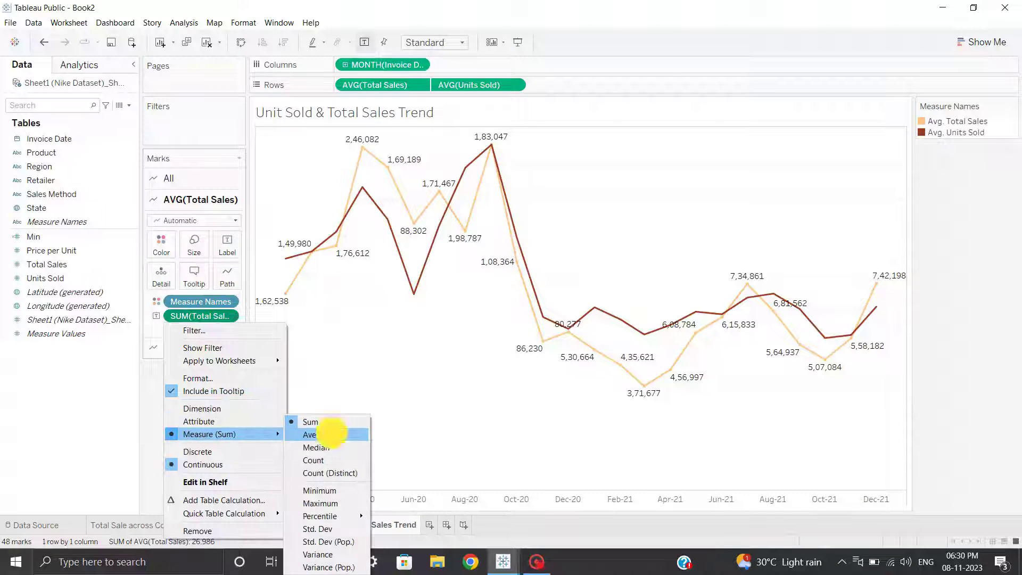
pyautogui.click(320, 435)
# Label the Units Sold line with Units Sold values aggregated as Average
pyautogui.click(205, 343)
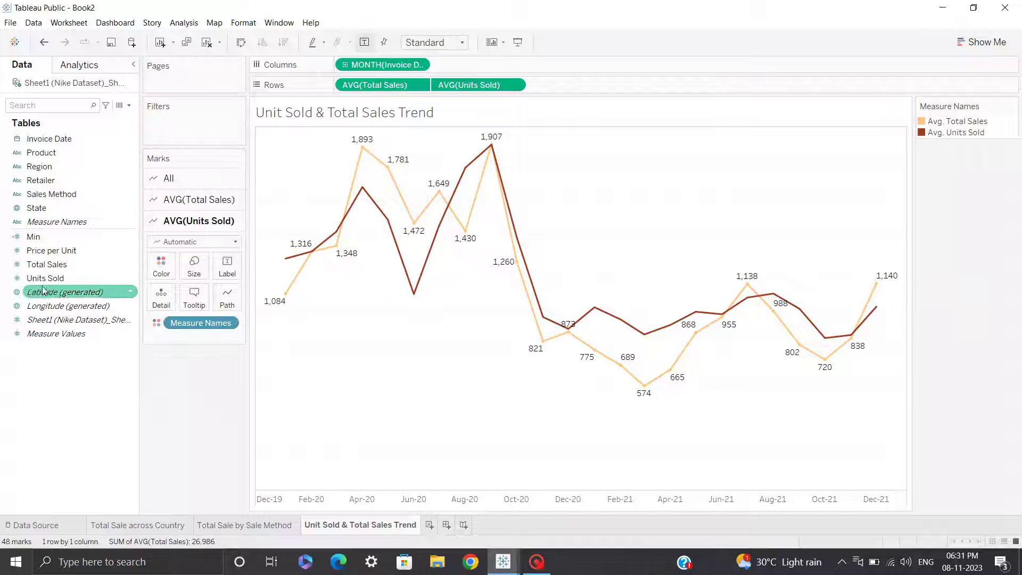
pyautogui.moveTo(45, 278); pyautogui.dragTo(227, 266)
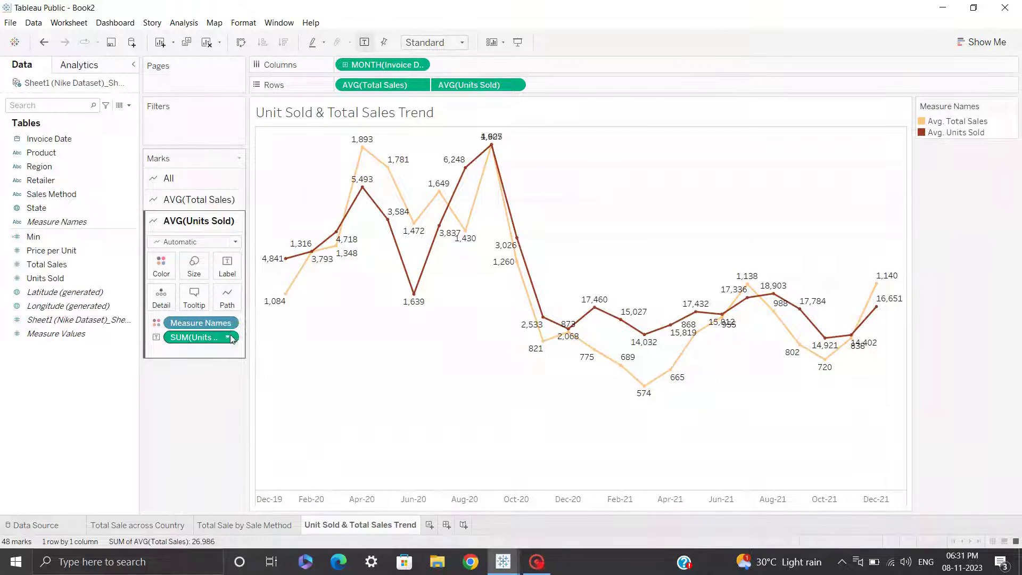
pyautogui.click(233, 337)
pyautogui.moveTo(219, 455)
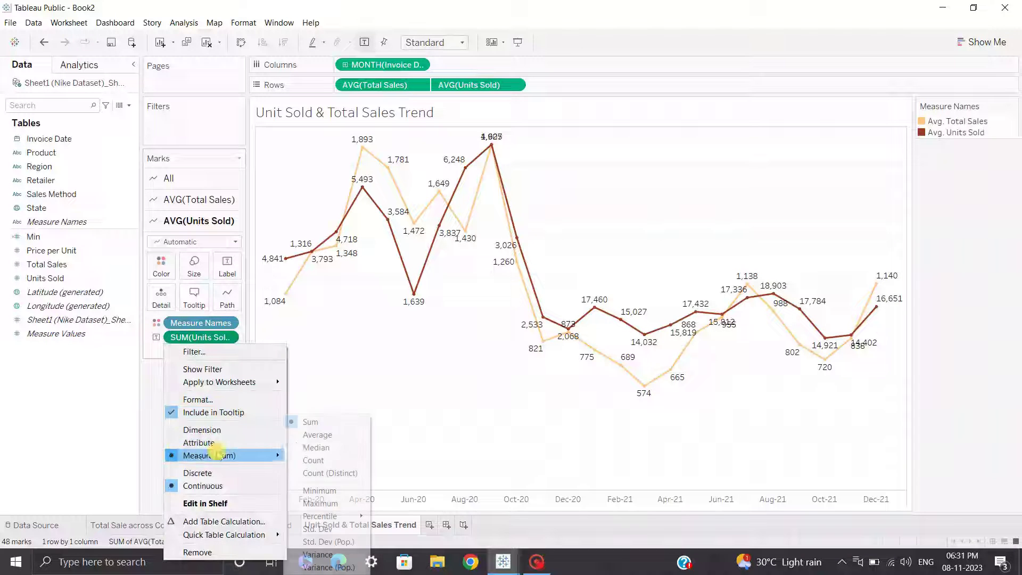
pyautogui.click(314, 435)
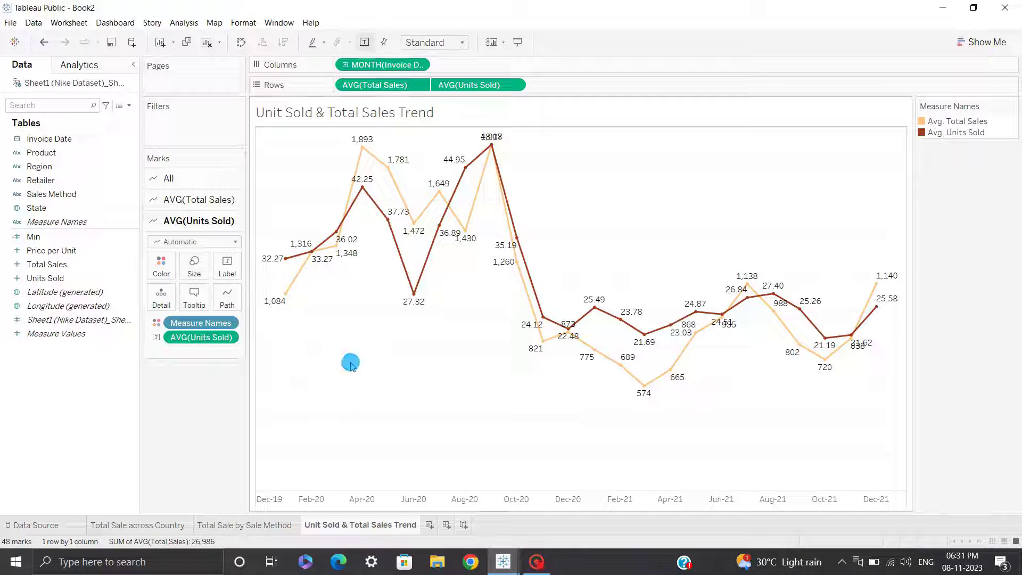
# Set the row grid lines of the trend chart to None
pyautogui.rightClick(350, 362)
pyautogui.click(384, 415)
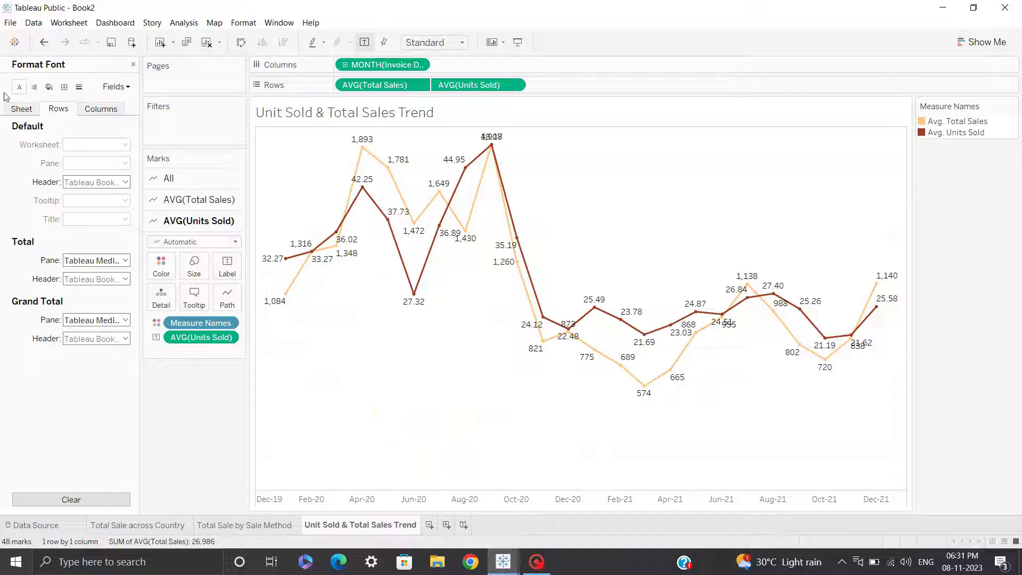
pyautogui.click(79, 87)
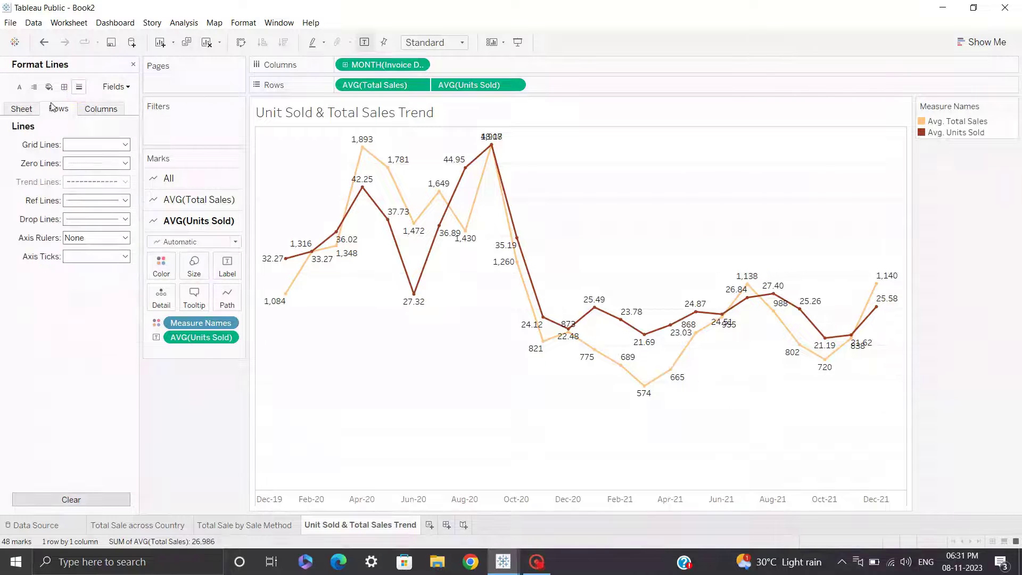
pyautogui.click(106, 144)
pyautogui.click(114, 161)
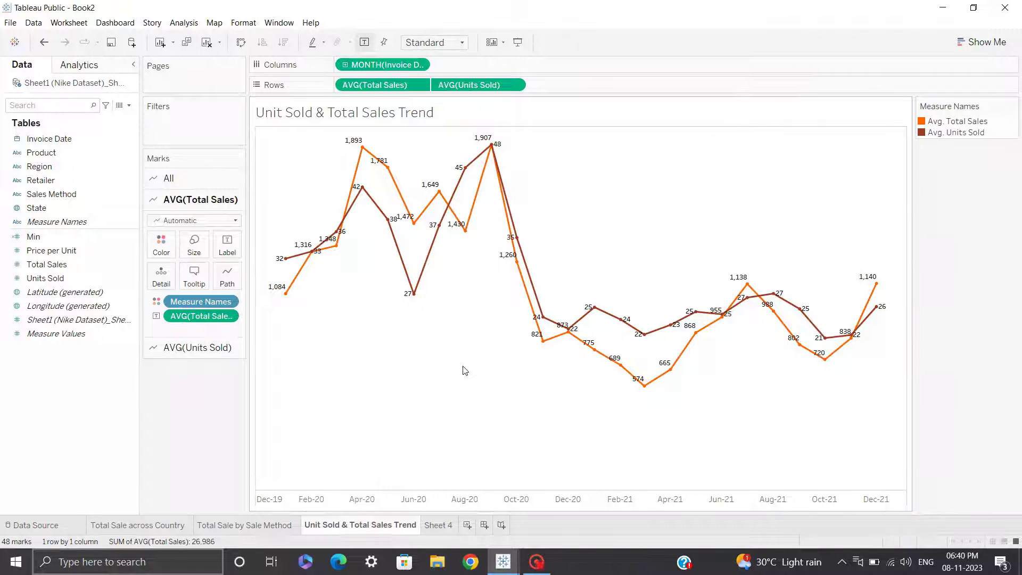
# Add another worksheet, and on Sheet 4 chart average Total Sales as rows against Retailer as columns
pyautogui.click(467, 525)
pyautogui.click(432, 529)
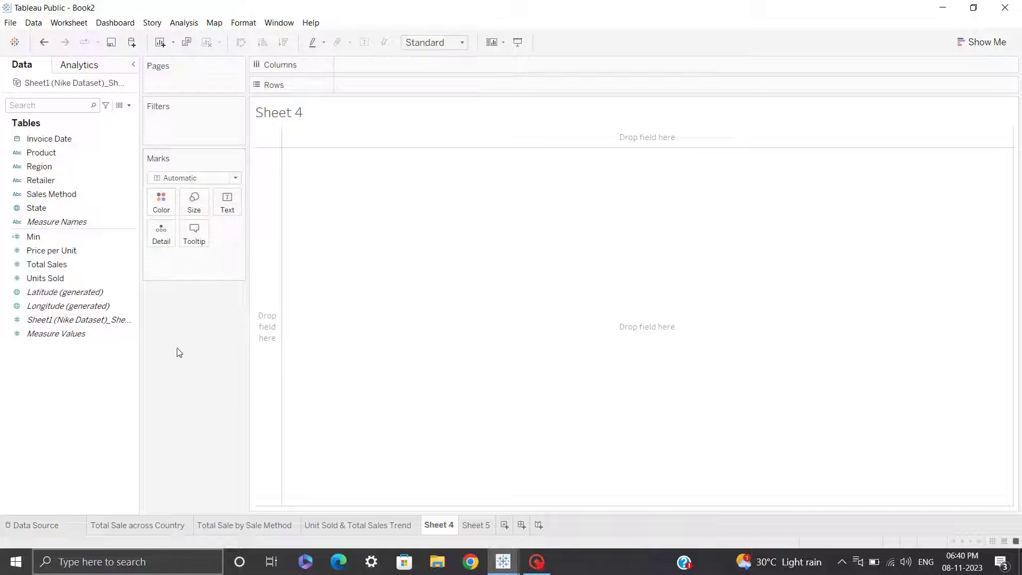
pyautogui.moveTo(59, 180); pyautogui.dragTo(404, 67)
pyautogui.moveTo(53, 264); pyautogui.dragTo(384, 88)
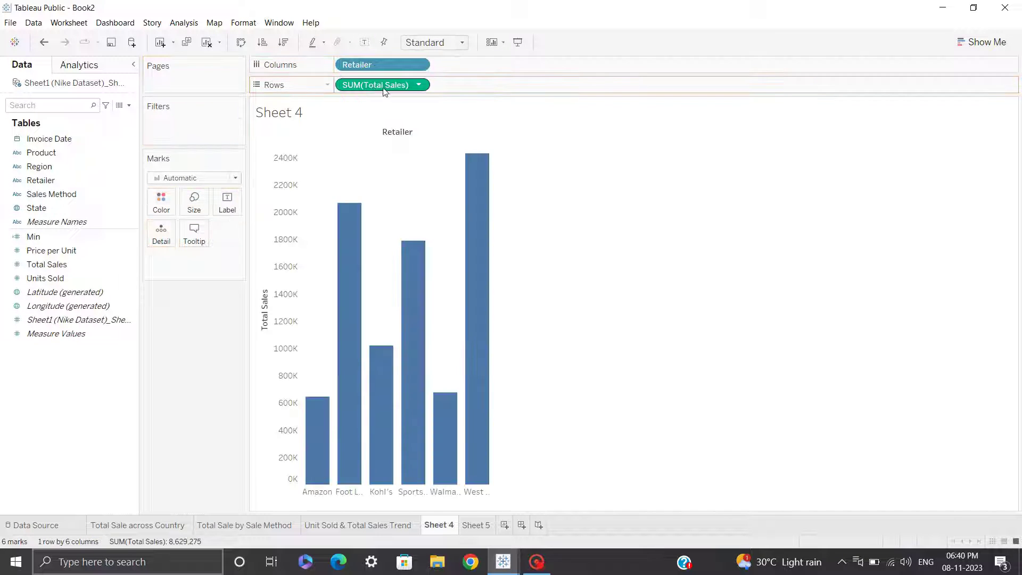
pyautogui.click(419, 85)
pyautogui.moveTo(389, 215)
pyautogui.click(485, 229)
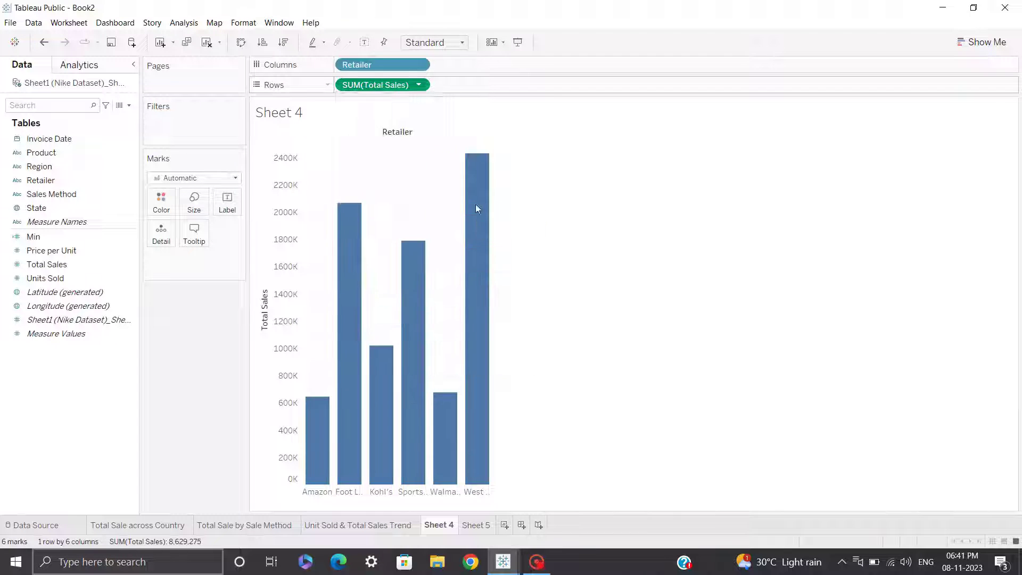
# Swap the rows and columns of the retailer bar chart and fit it to Entire View
pyautogui.click(249, 44)
pyautogui.click(421, 42)
pyautogui.click(446, 92)
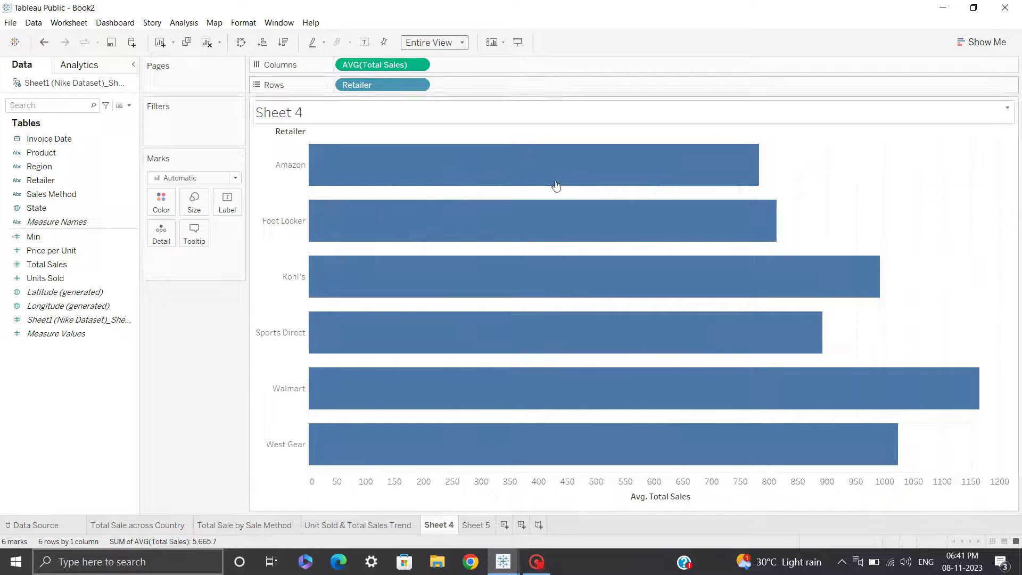
# Set the column grid lines of the retailer bar chart to None
pyautogui.rightClick(879, 193)
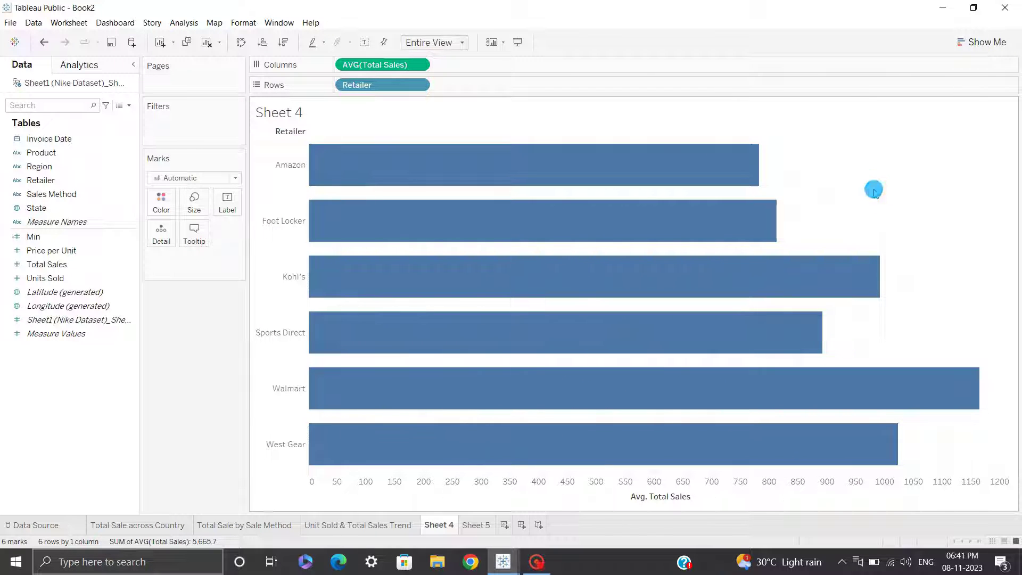
pyautogui.click(903, 241)
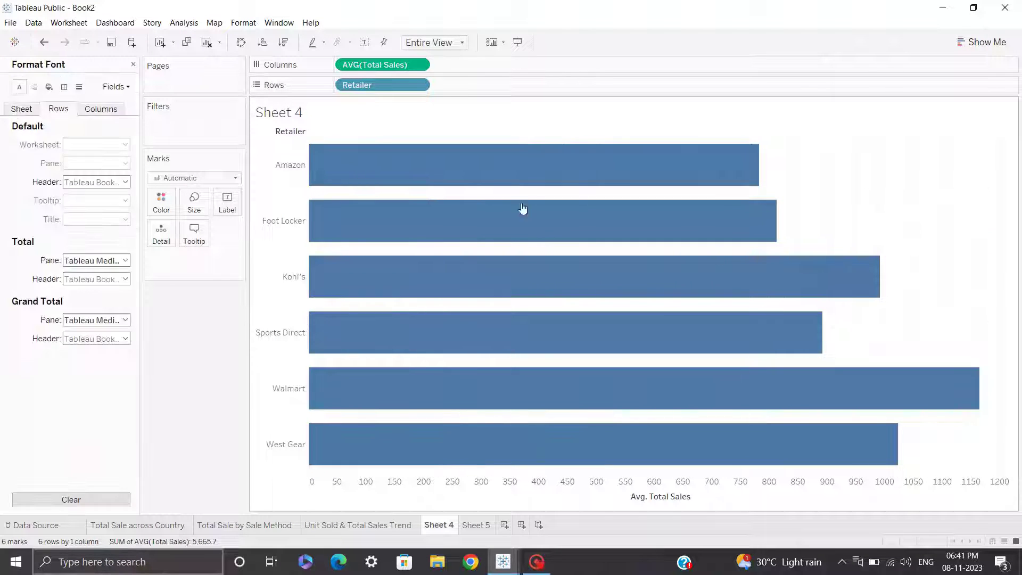
pyautogui.click(81, 86)
pyautogui.click(95, 109)
pyautogui.click(104, 146)
pyautogui.click(129, 159)
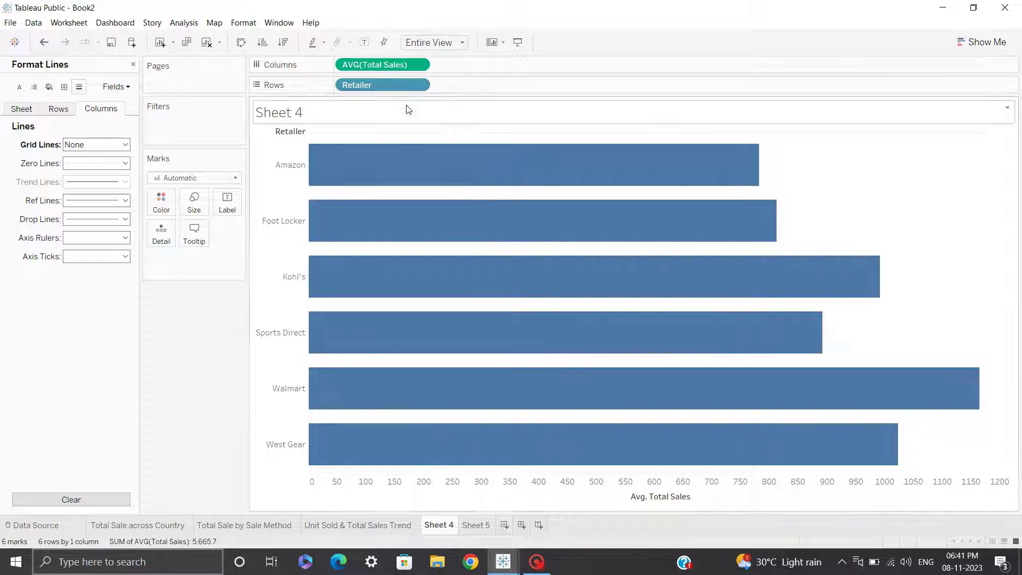
# Sort the Retailer field by average Total Sales in descending order
pyautogui.click(419, 85)
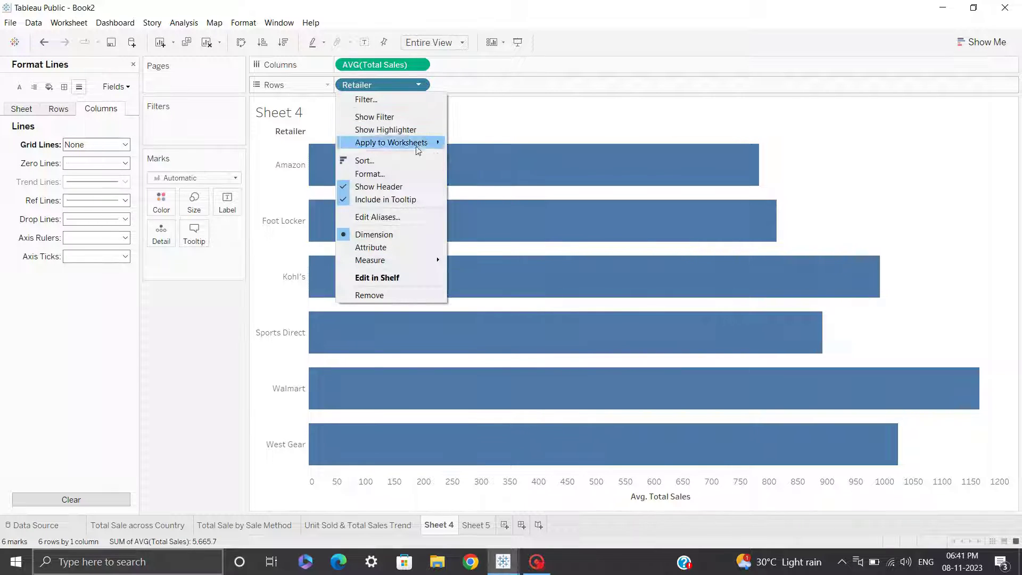
pyautogui.click(385, 158)
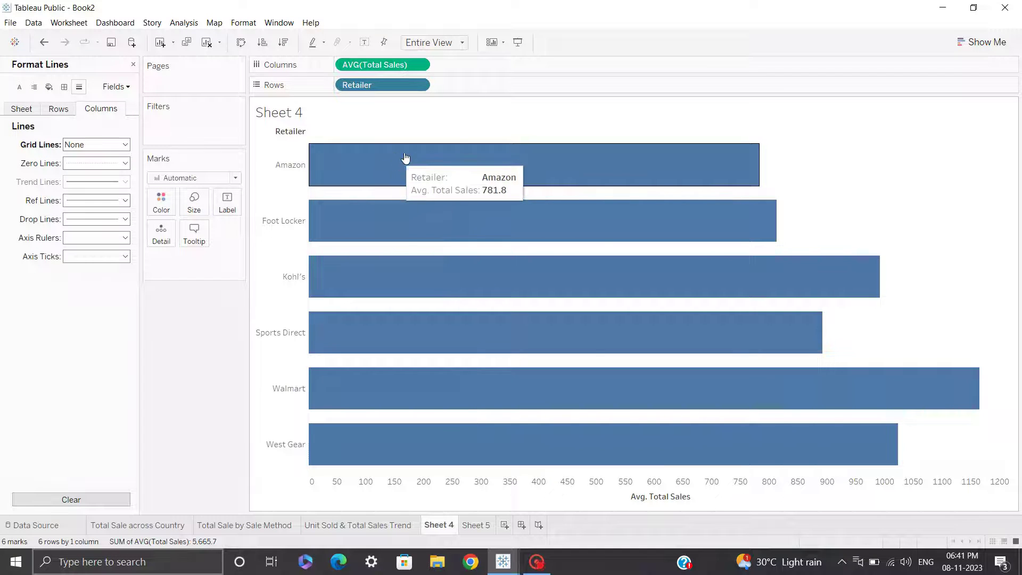
pyautogui.click(457, 236)
pyautogui.click(446, 274)
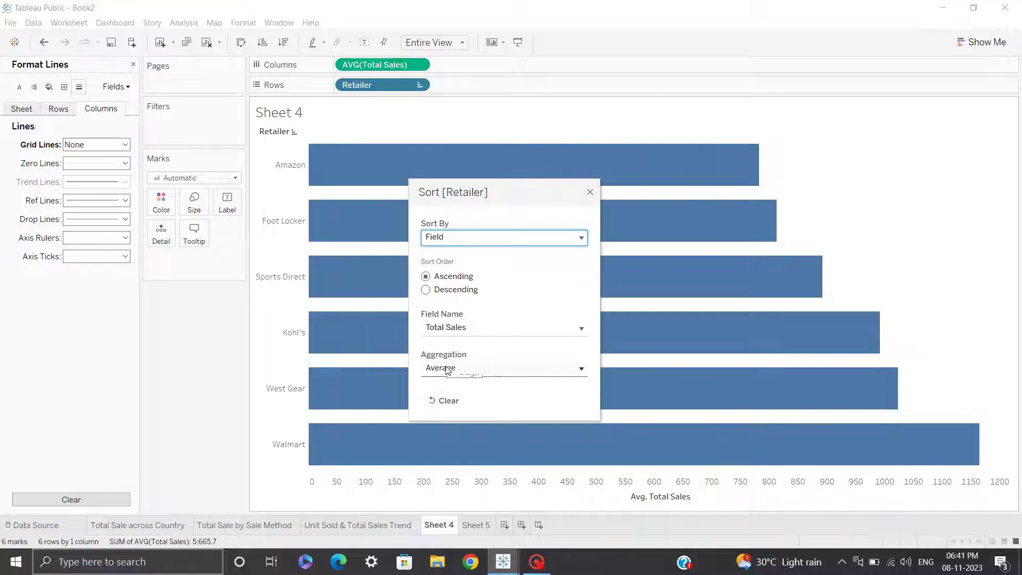
pyautogui.click(452, 294)
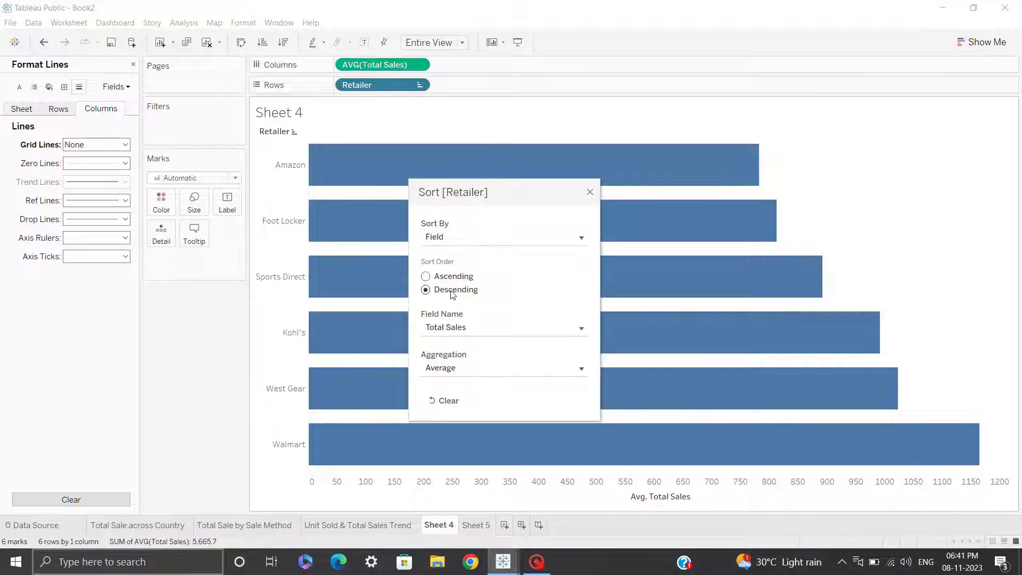
pyautogui.click(590, 192)
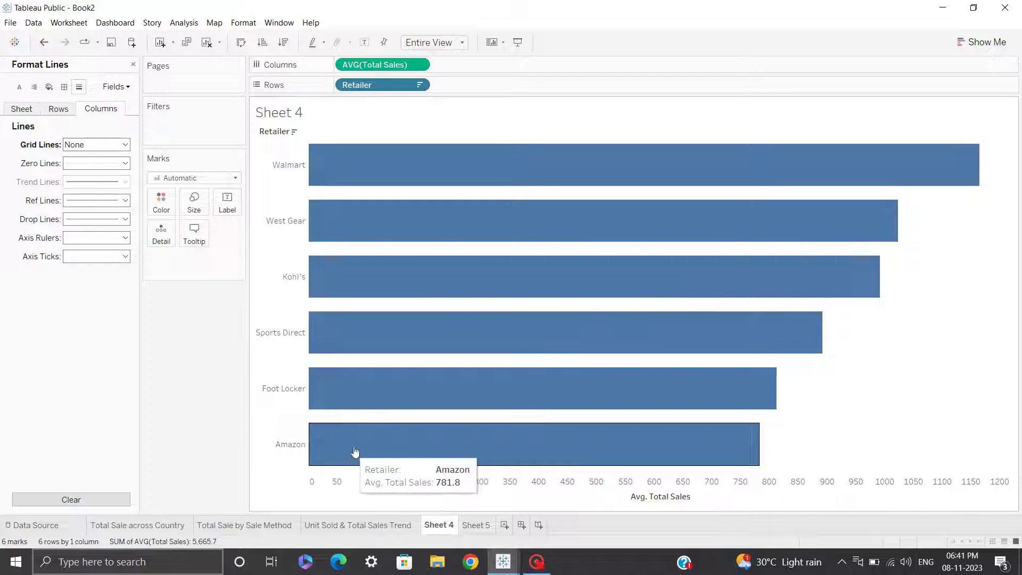
# Hide the Avg. Total Sales axis and label the retailer bars with average Total Sales
pyautogui.rightClick(637, 487)
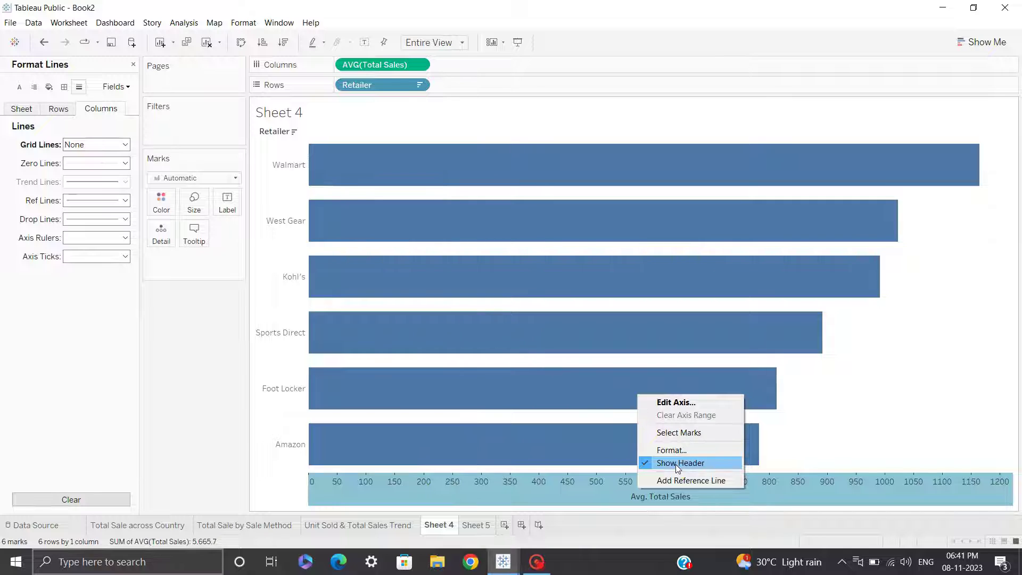
pyautogui.click(675, 464)
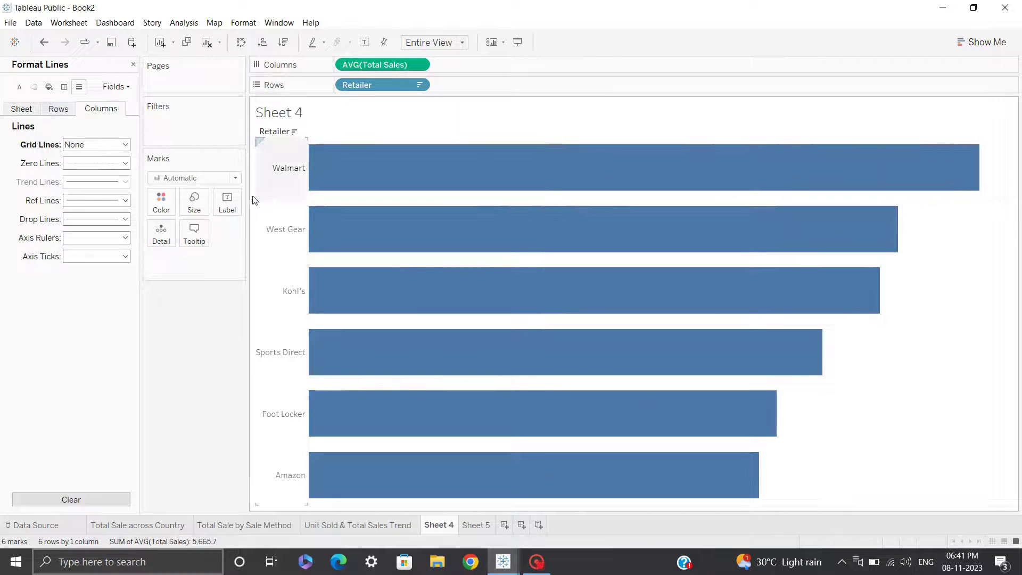
pyautogui.click(133, 64)
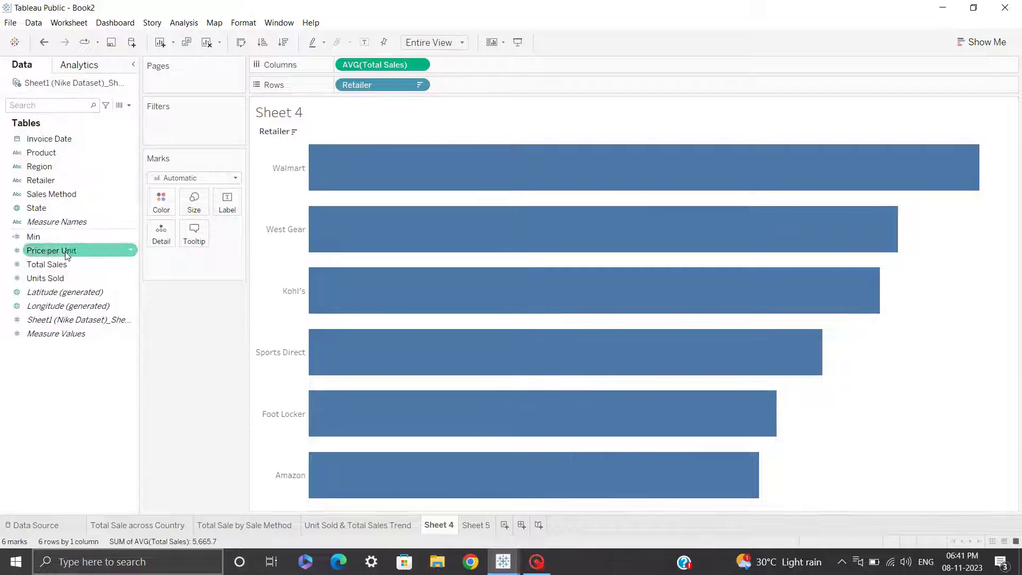
pyautogui.moveTo(53, 264); pyautogui.dragTo(228, 203)
pyautogui.rightClick(230, 262)
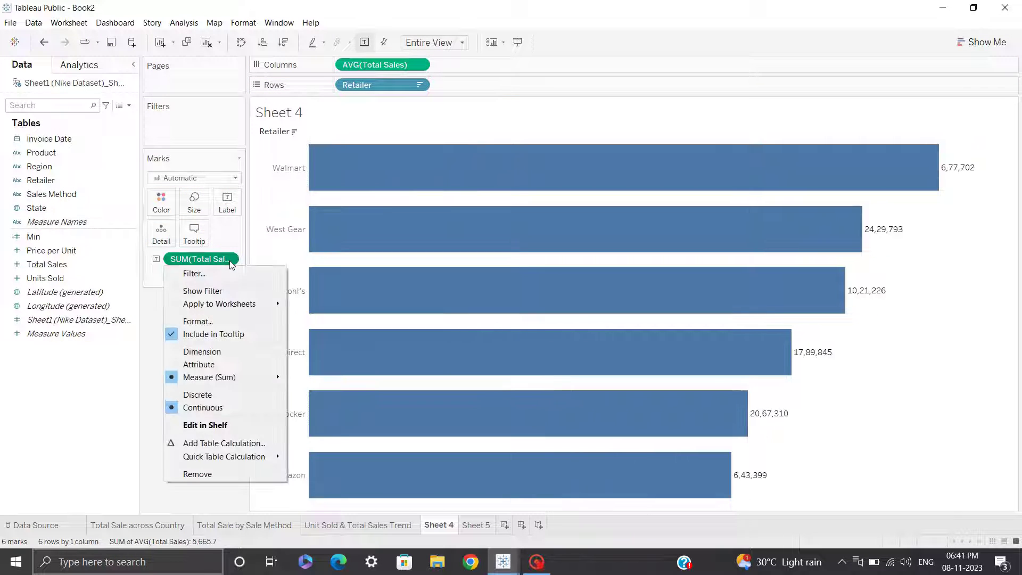
pyautogui.moveTo(229, 377)
pyautogui.click(297, 395)
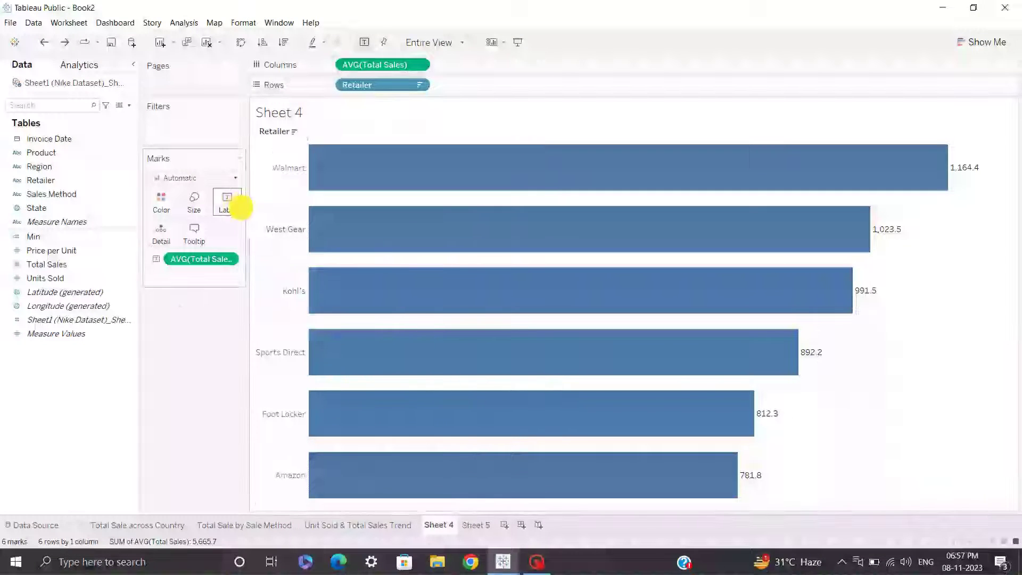
# Format the bar label text in Tableau Medium, size 8
pyautogui.click(239, 207)
pyautogui.click(334, 262)
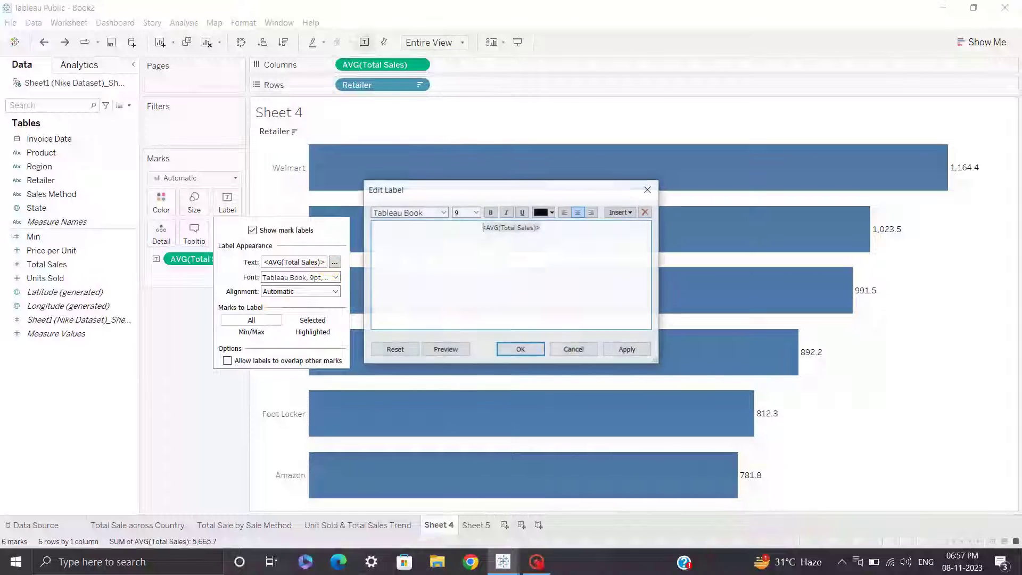
pyautogui.moveTo(541, 227); pyautogui.dragTo(468, 217)
pyautogui.click(475, 212)
pyautogui.click(459, 227)
pyautogui.click(442, 213)
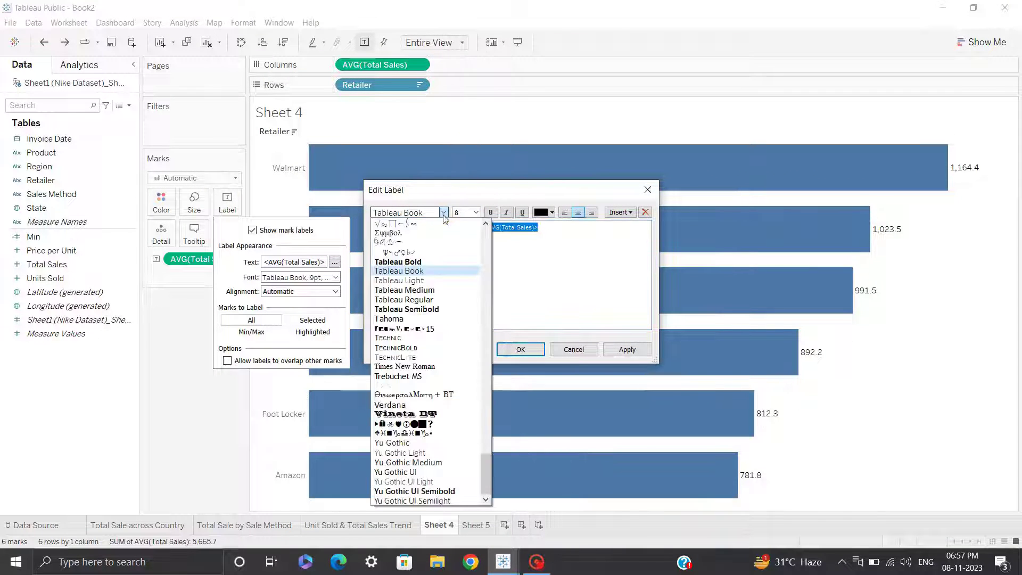
pyautogui.click(440, 289)
pyautogui.click(627, 350)
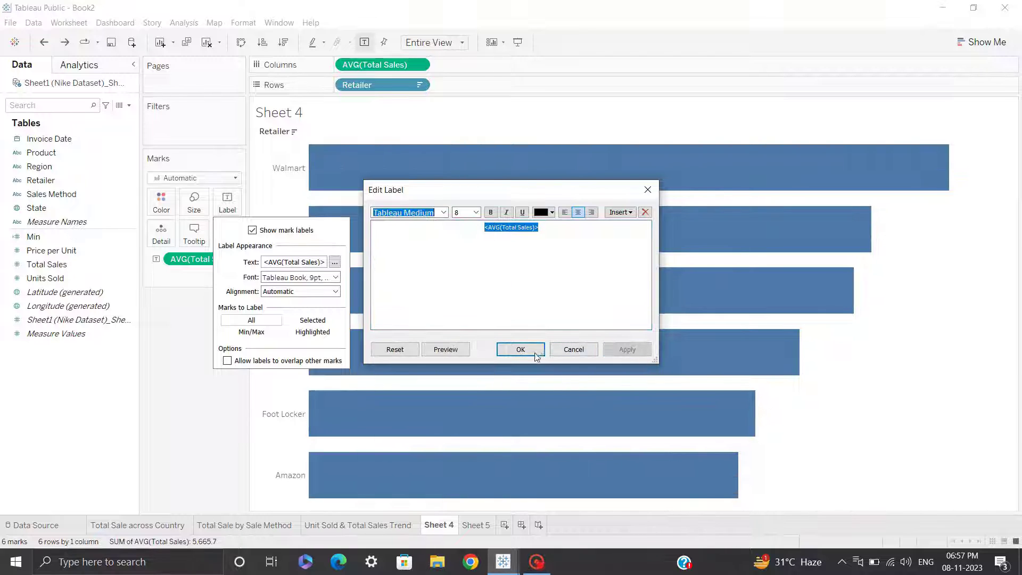
pyautogui.click(520, 349)
# Show the Avg. Total Sales axis header and exclude zero from the automatic axis range
pyautogui.click(419, 64)
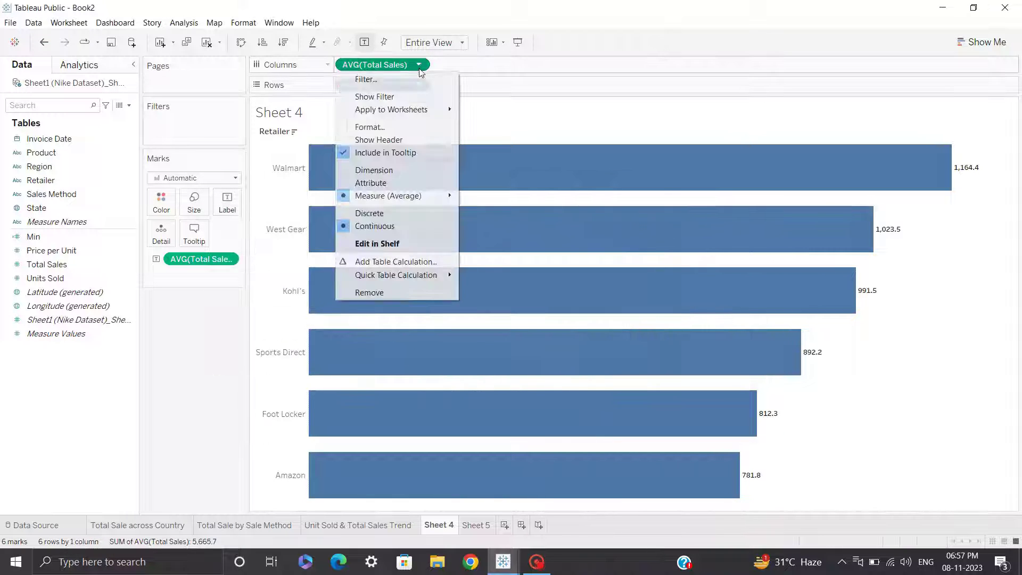
pyautogui.click(413, 139)
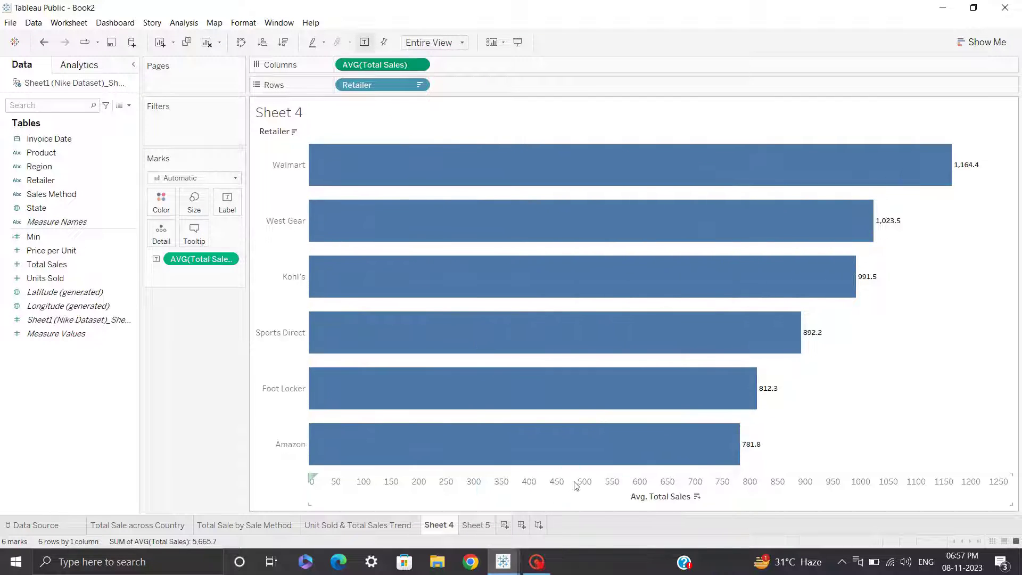
pyautogui.rightClick(574, 487)
pyautogui.click(612, 392)
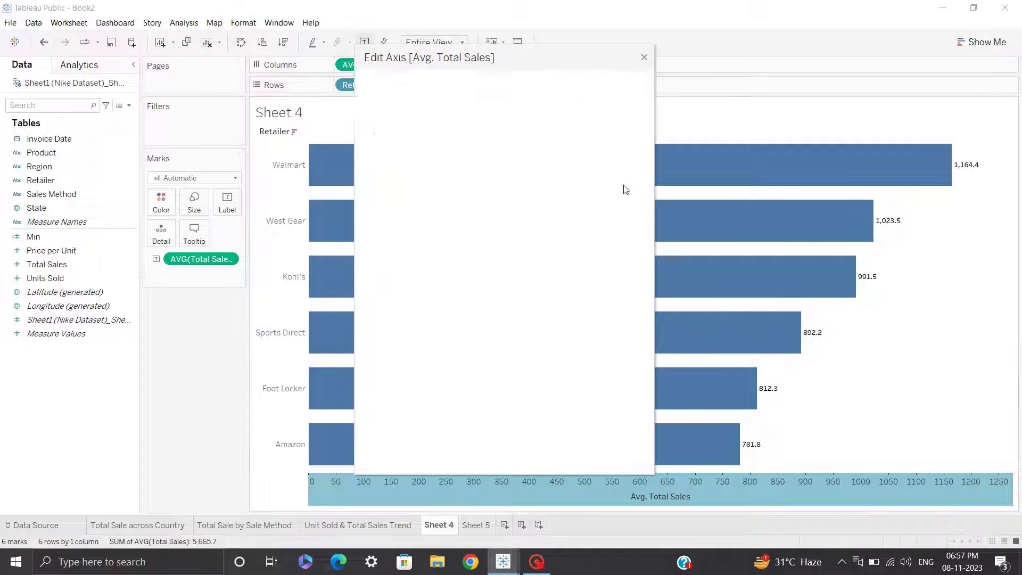
pyautogui.click(581, 134)
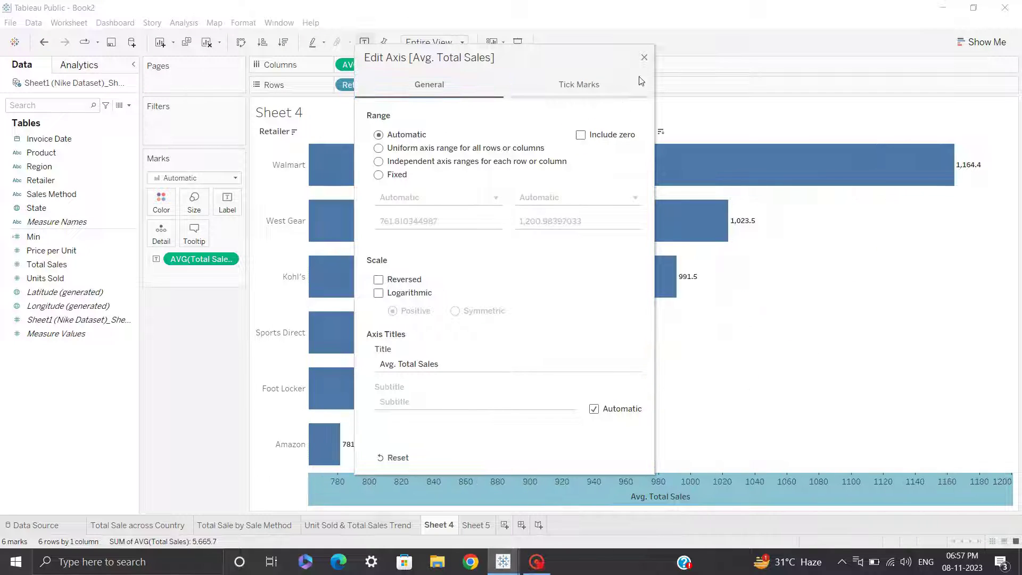
pyautogui.click(643, 57)
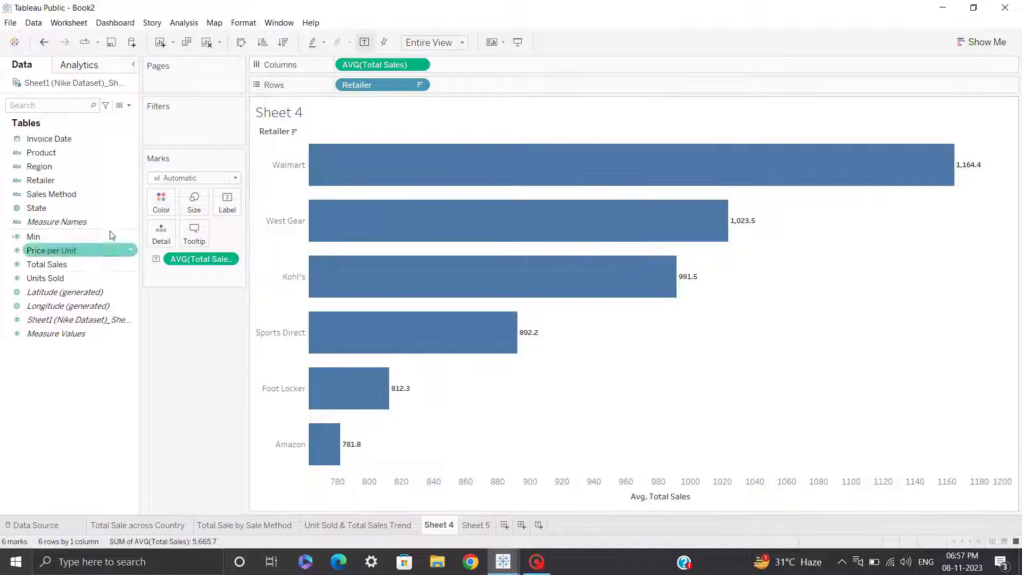
# Color the retailer bars bright orange
pyautogui.click(162, 201)
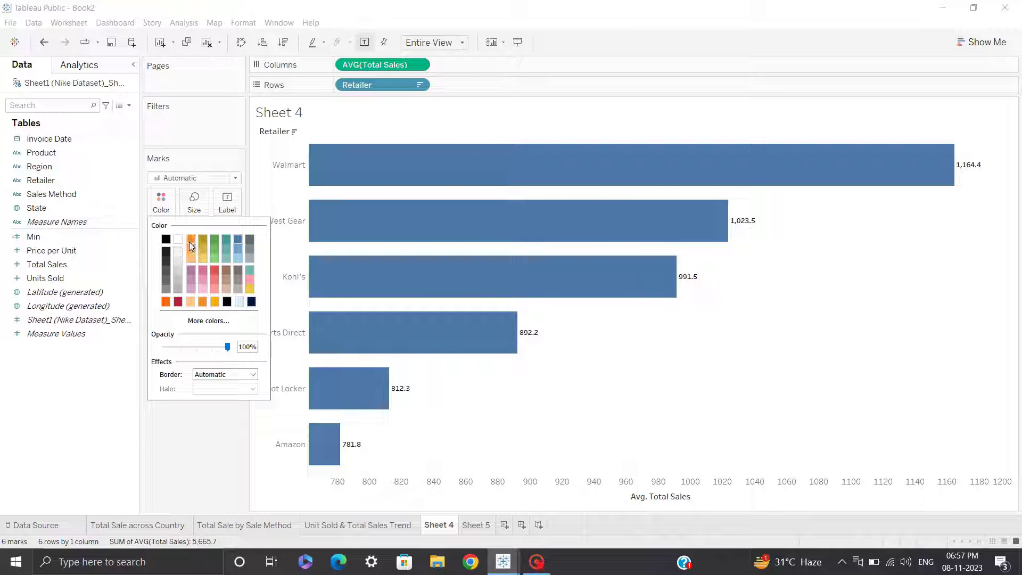
pyautogui.click(166, 302)
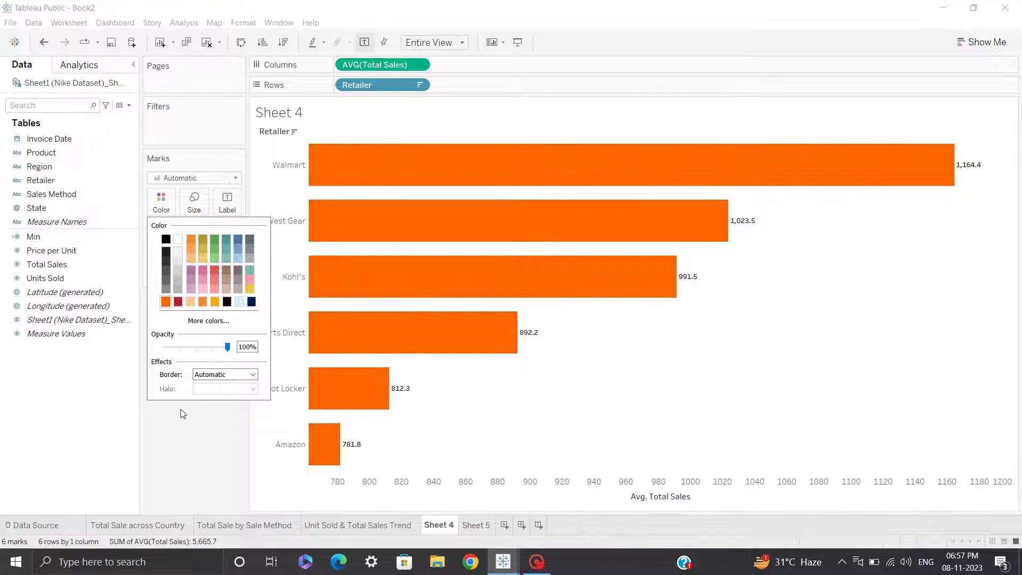
pyautogui.click(186, 413)
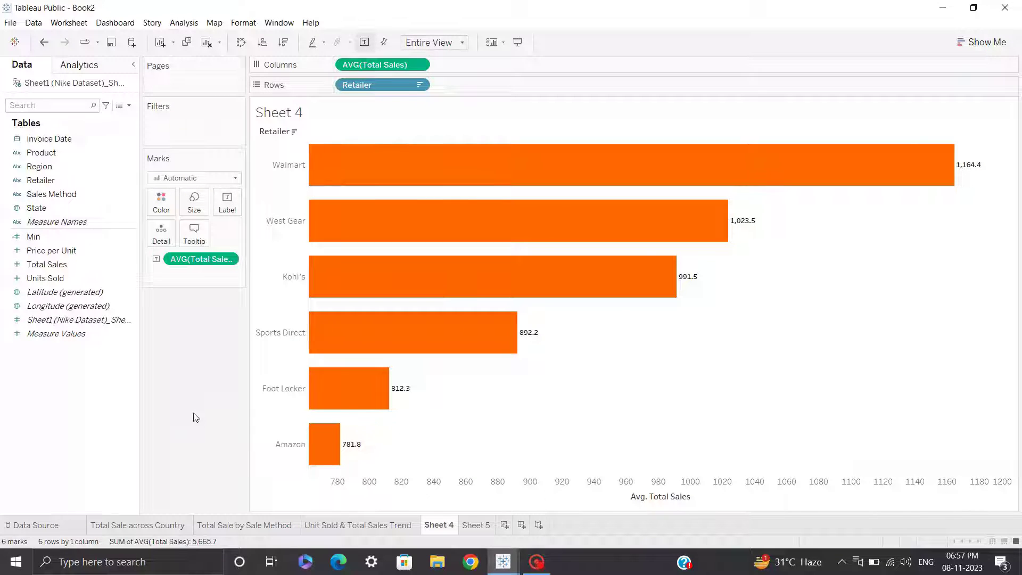
# Clear the title of the Avg. Total Sales axis
pyautogui.click(655, 489)
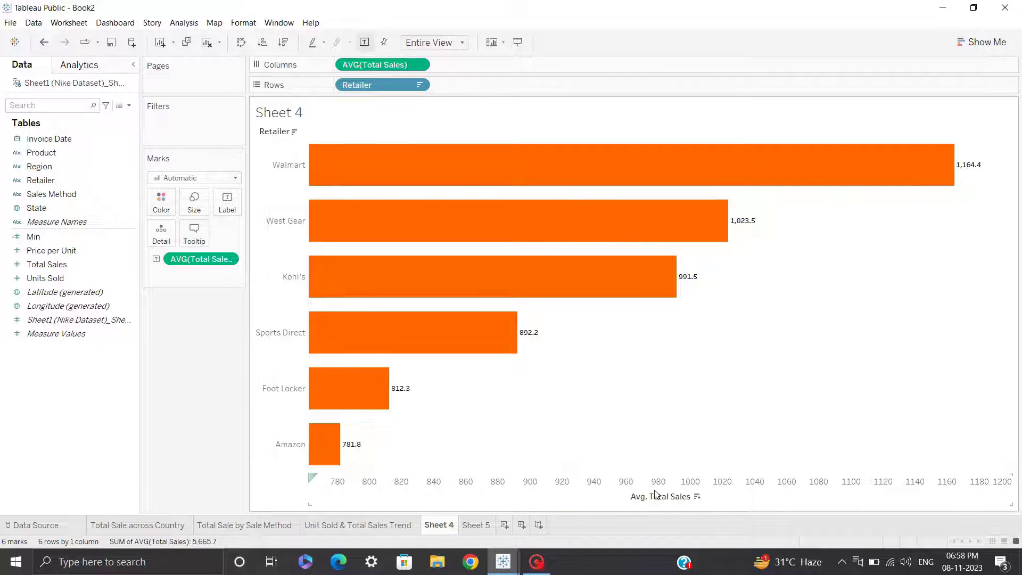
pyautogui.doubleClick(604, 472)
pyautogui.tripleClick(483, 367)
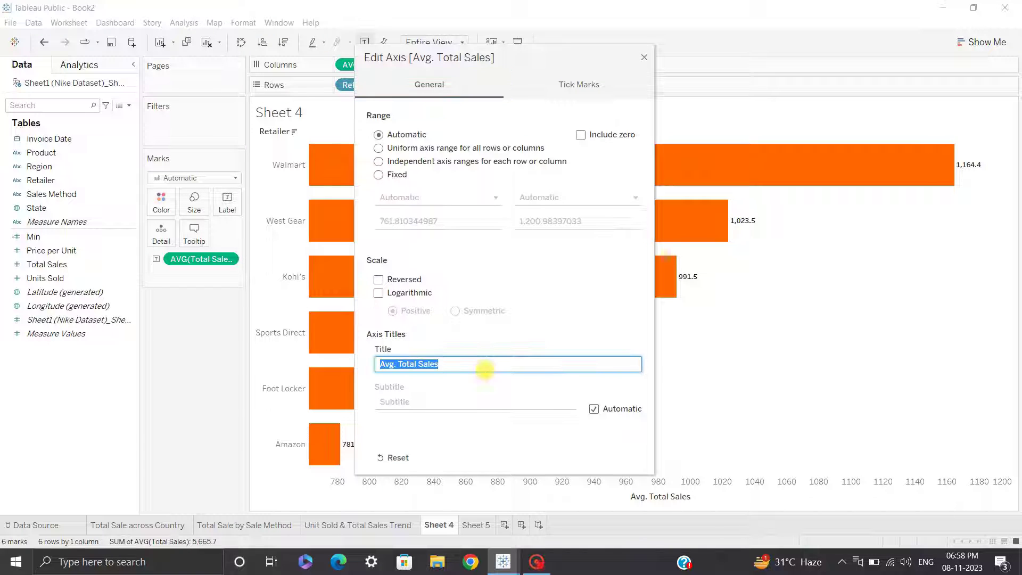
pyautogui.press('BackSpace')
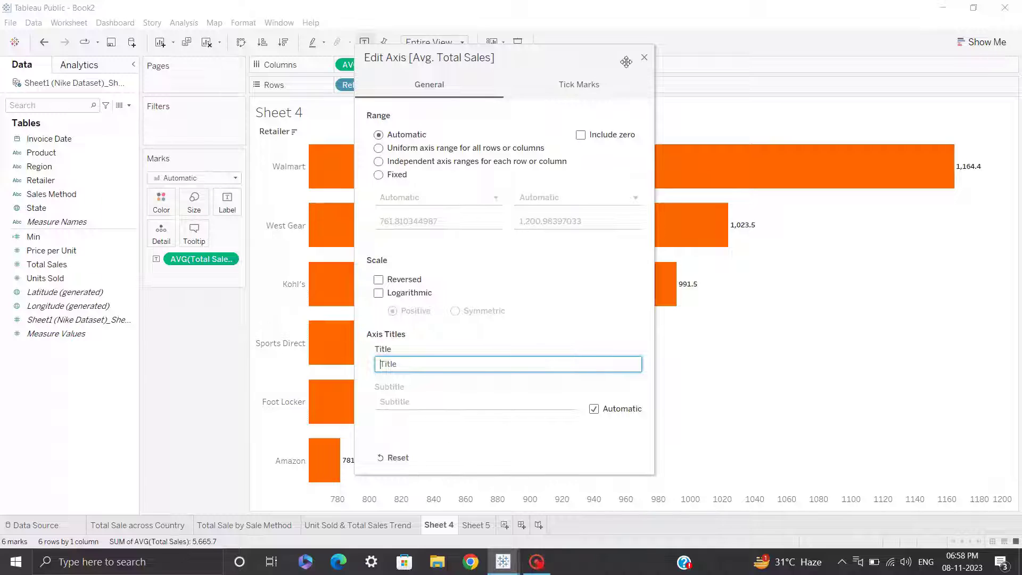
pyautogui.click(644, 57)
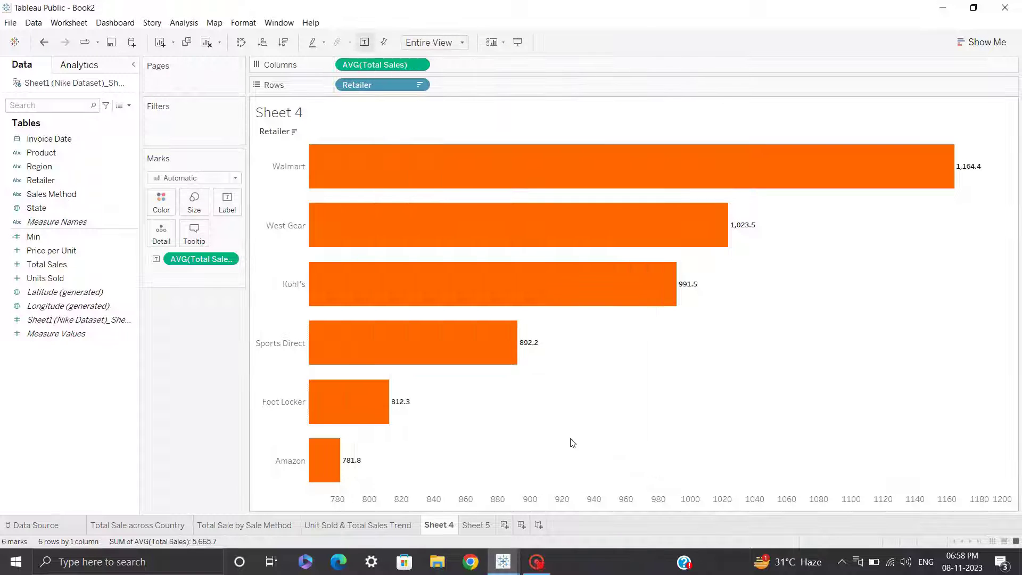
# Hide the average sales axis header and the Retailer field label for rows
pyautogui.rightClick(519, 502)
pyautogui.click(548, 472)
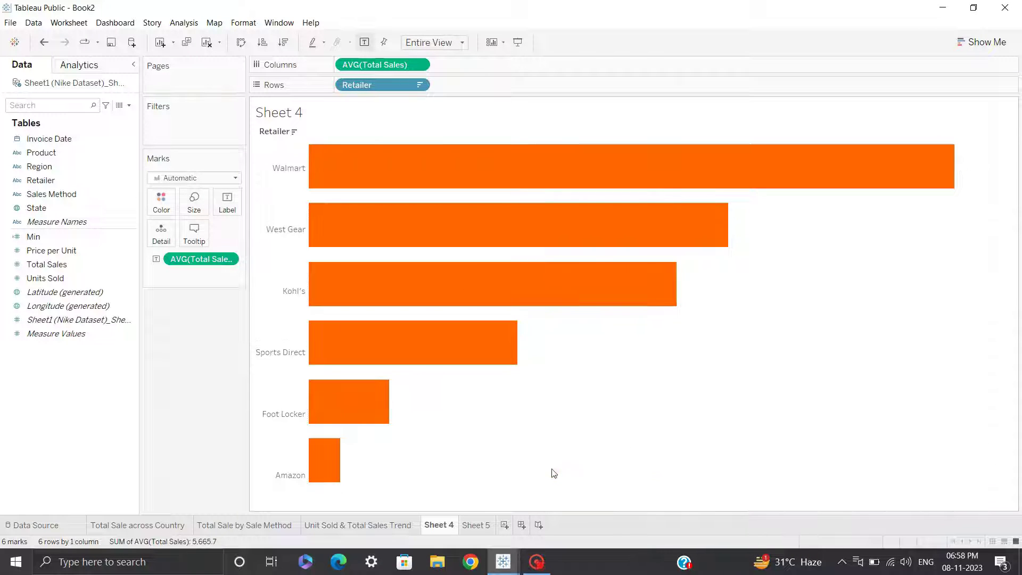
pyautogui.rightClick(277, 137)
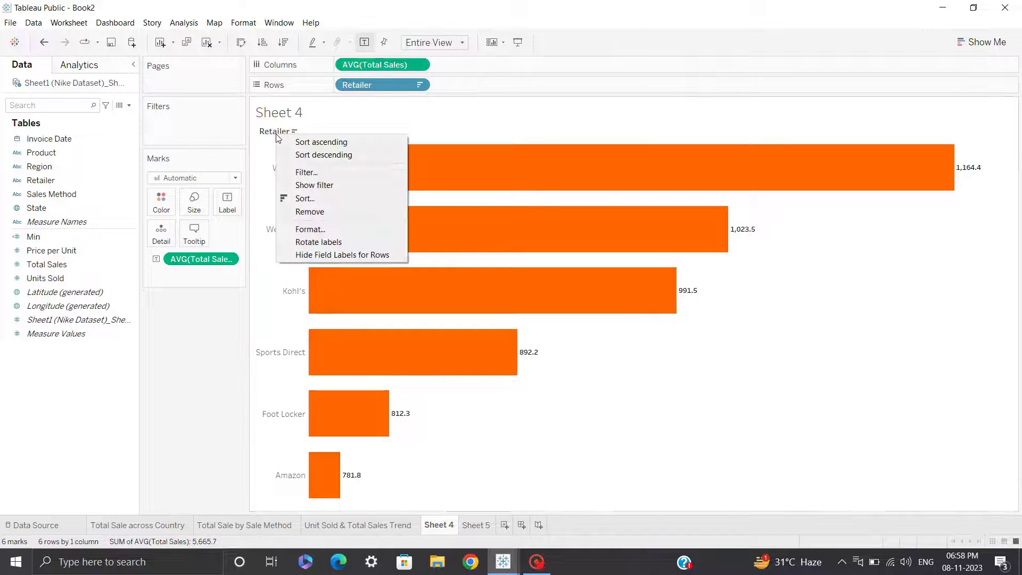
pyautogui.click(312, 255)
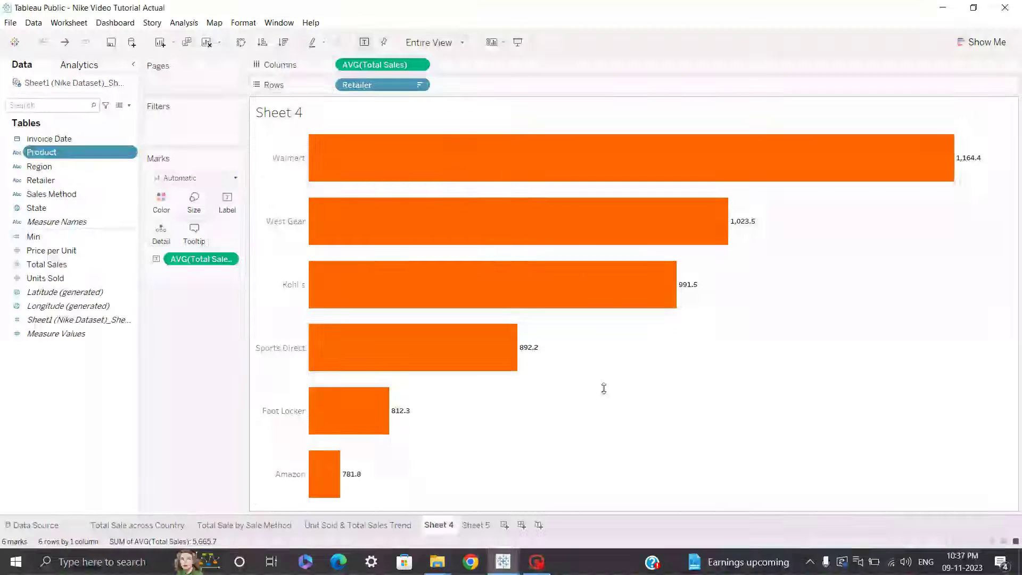
# Rename Sheet 4 as "Retailer wise Total Sales"
pyautogui.doubleClick(442, 524)
pyautogui.write('Retailer wise Total Sales')
pyautogui.press('Return')
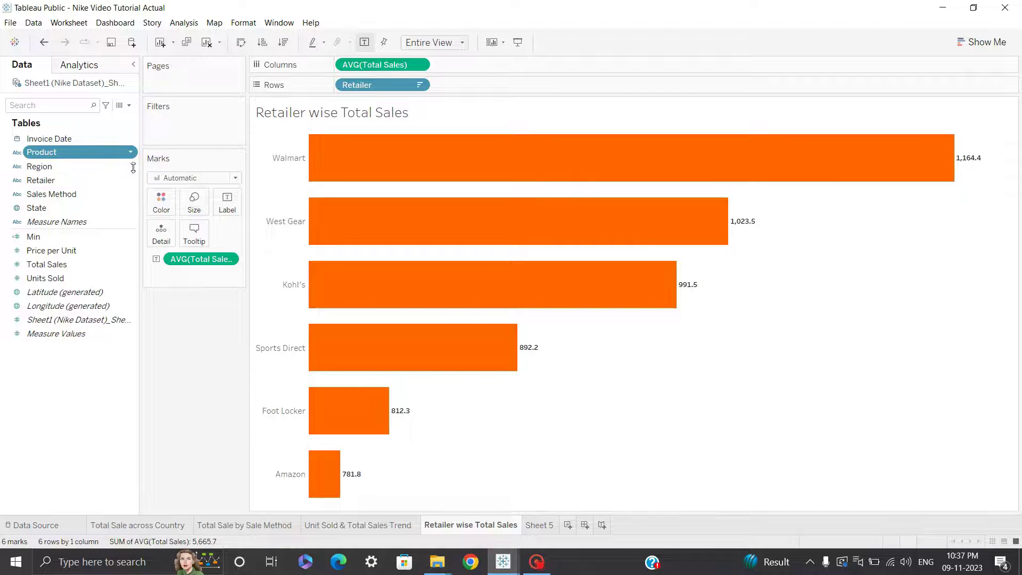
pyautogui.click(540, 525)
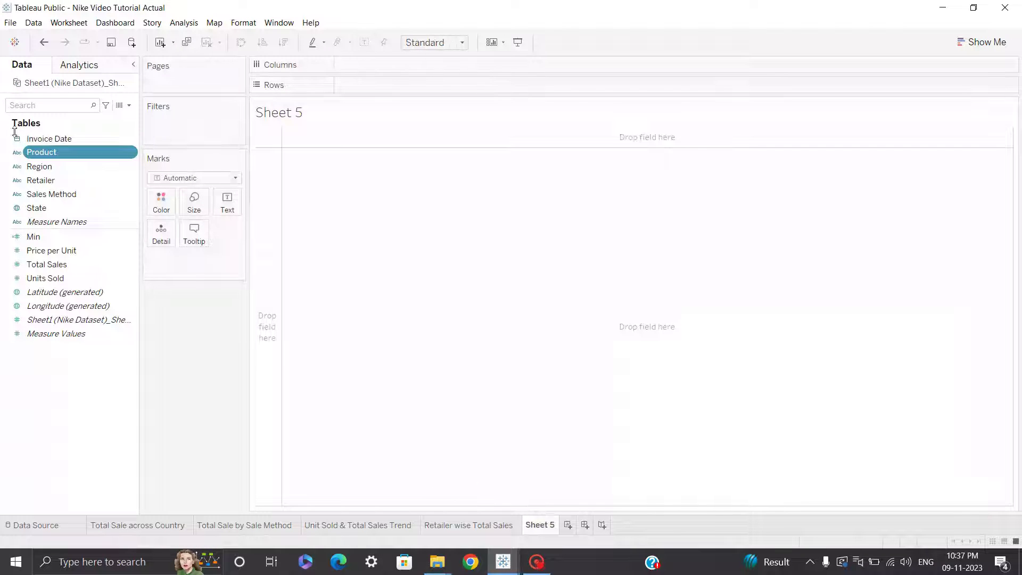
pyautogui.moveTo(46, 152); pyautogui.dragTo(343, 84)
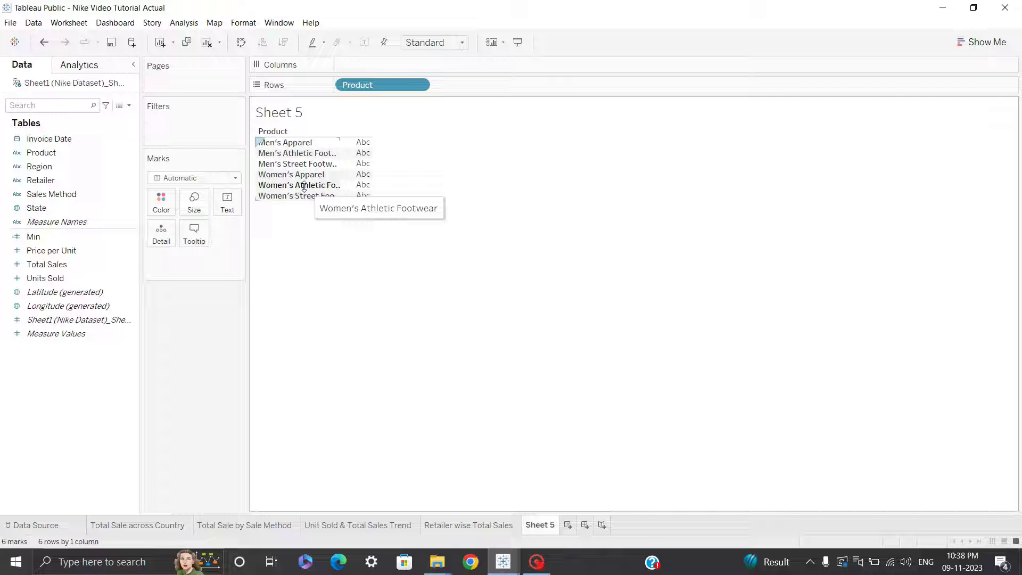
pyautogui.moveTo(379, 86); pyautogui.dragTo(126, 235)
# Duplicate the Retailer wise Total Sales worksheet
pyautogui.click(467, 527)
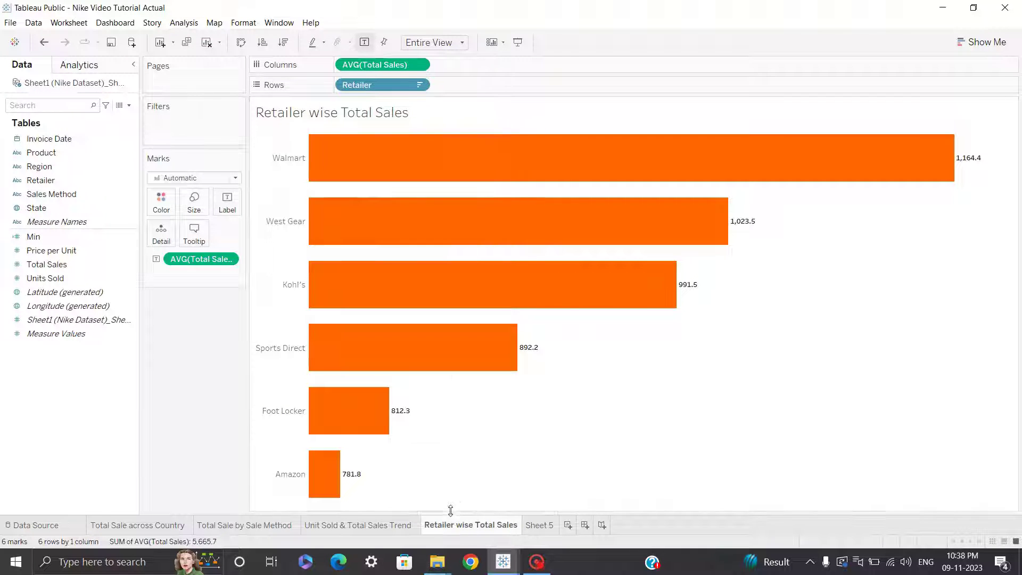
pyautogui.rightClick(458, 519)
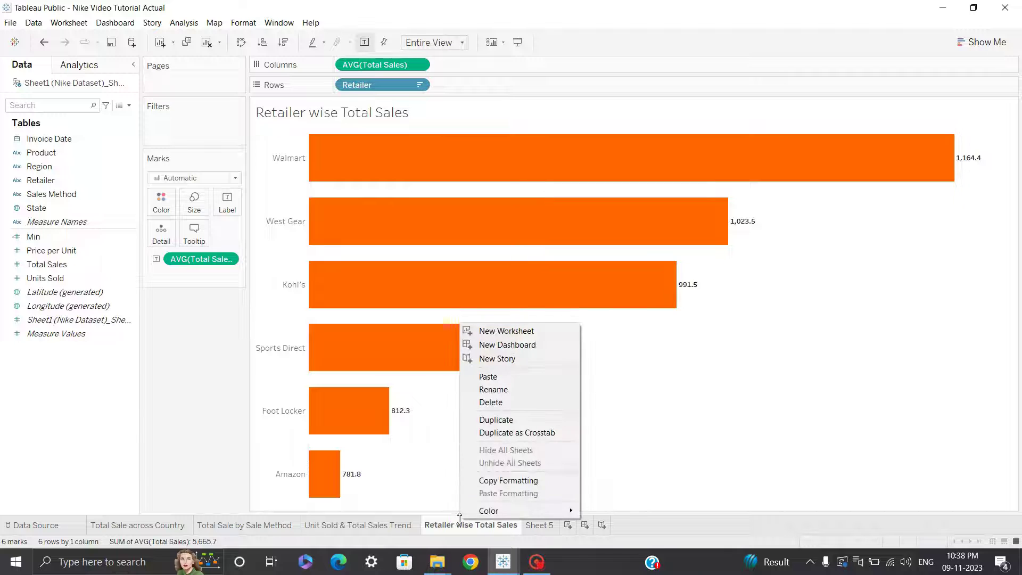
pyautogui.click(533, 420)
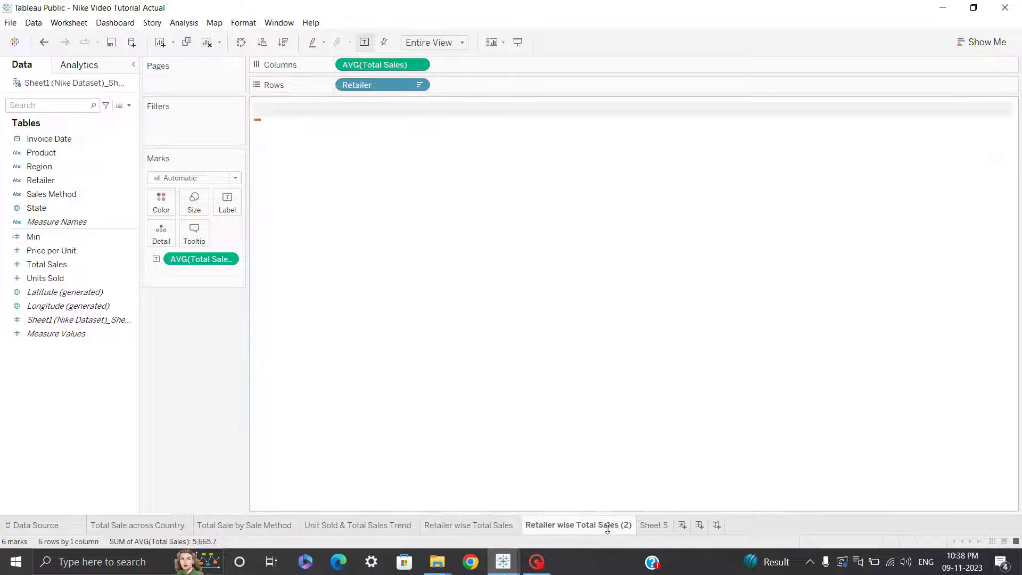
# Delete the unused Sheet 5 worksheet
pyautogui.rightClick(665, 525)
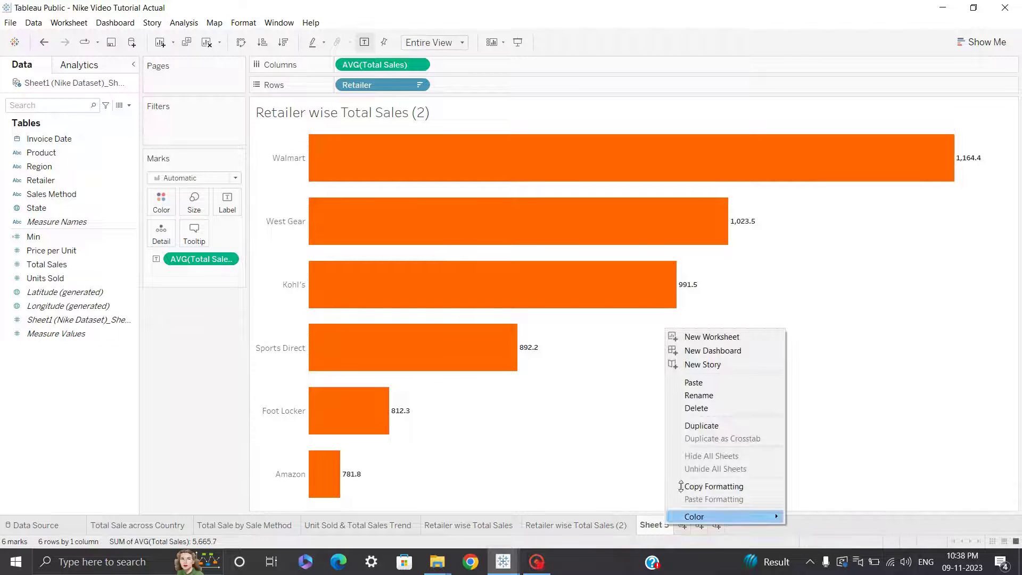
pyautogui.click(713, 413)
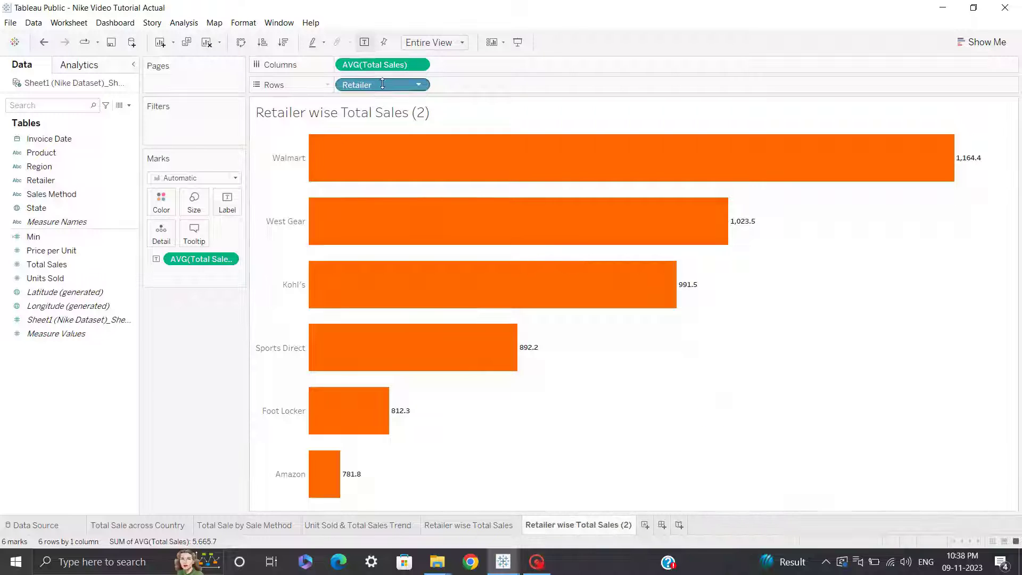
# Replace Retailer with Product on the rows, and replace average Total Sales with Units Sold in the columns and bar labels
pyautogui.moveTo(60, 153); pyautogui.dragTo(371, 84)
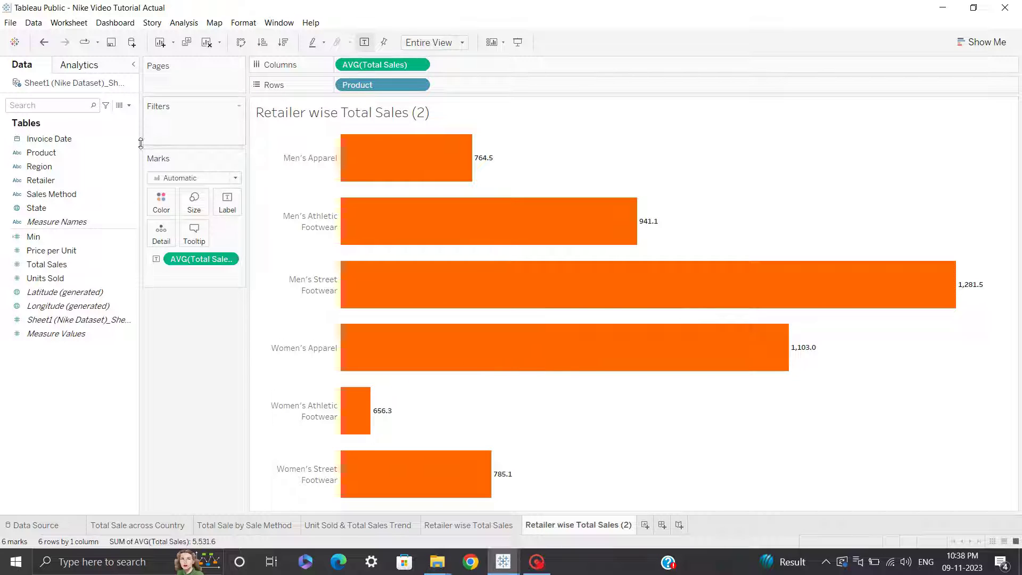
pyautogui.moveTo(69, 278); pyautogui.dragTo(402, 64)
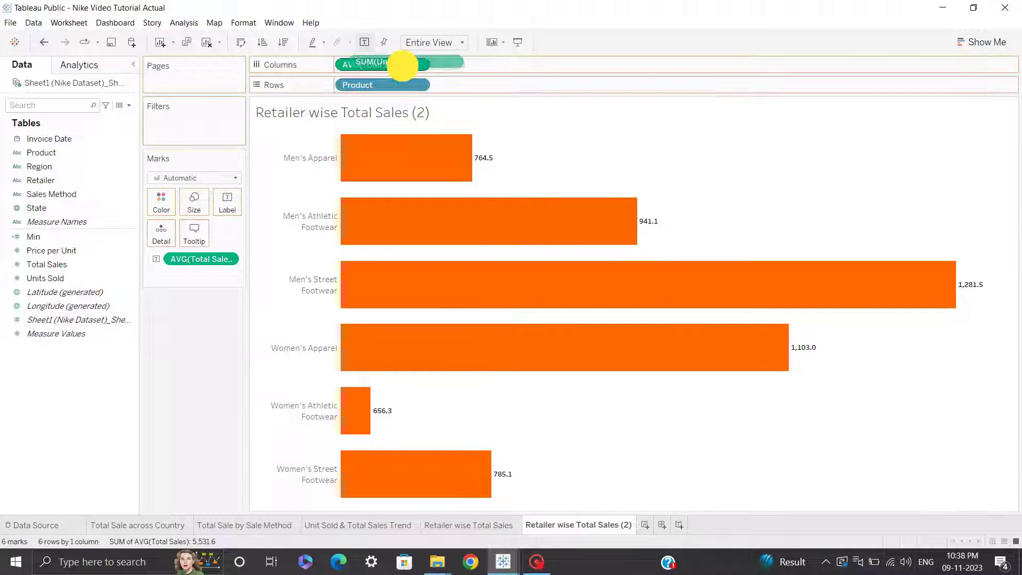
pyautogui.moveTo(402, 64); pyautogui.dragTo(402, 64)
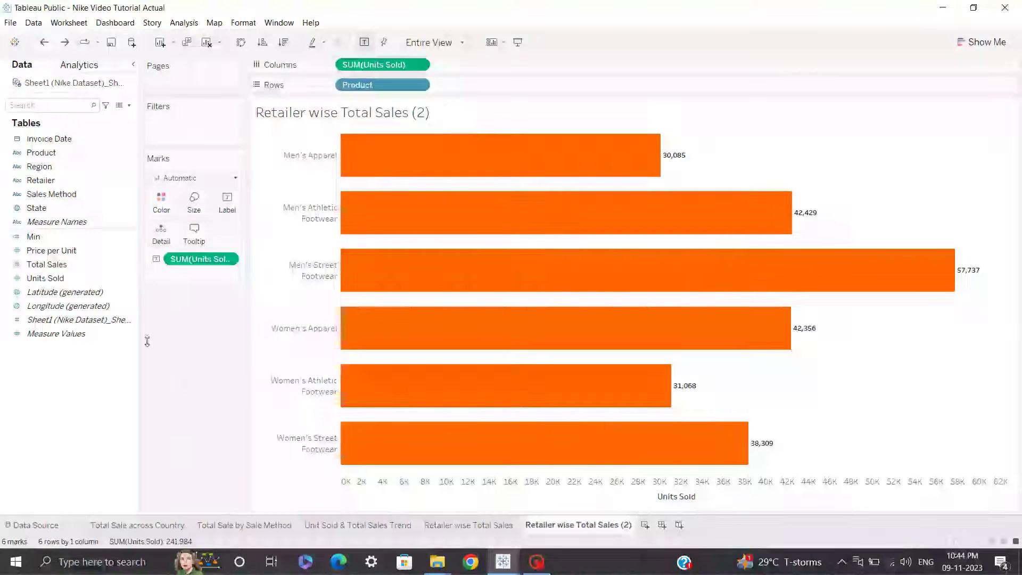
pyautogui.moveTo(45, 278); pyautogui.dragTo(197, 258)
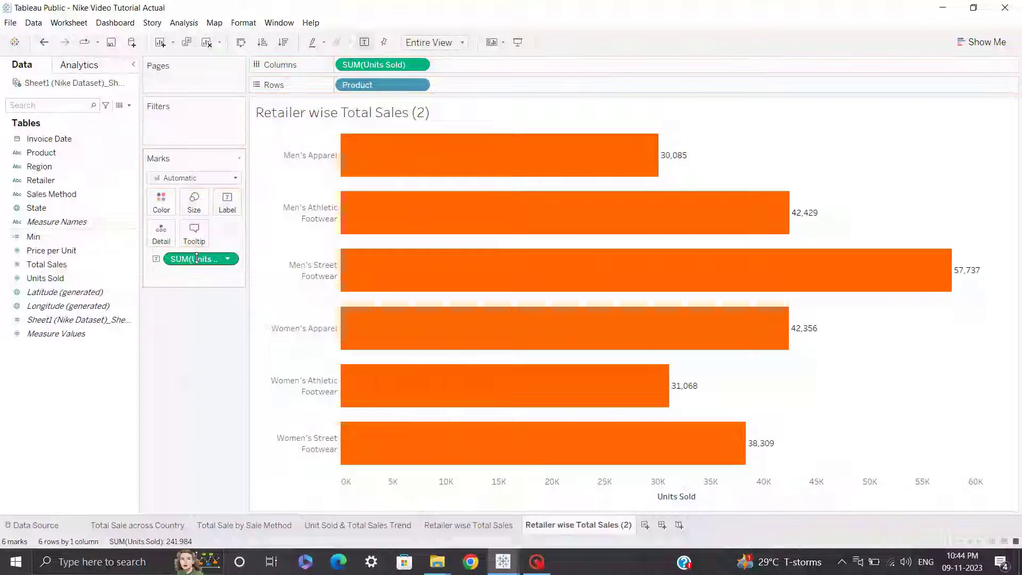
# Set the Units Sold aggregation to Average for both the bar labels and the columns
pyautogui.click(230, 259)
pyautogui.moveTo(240, 377)
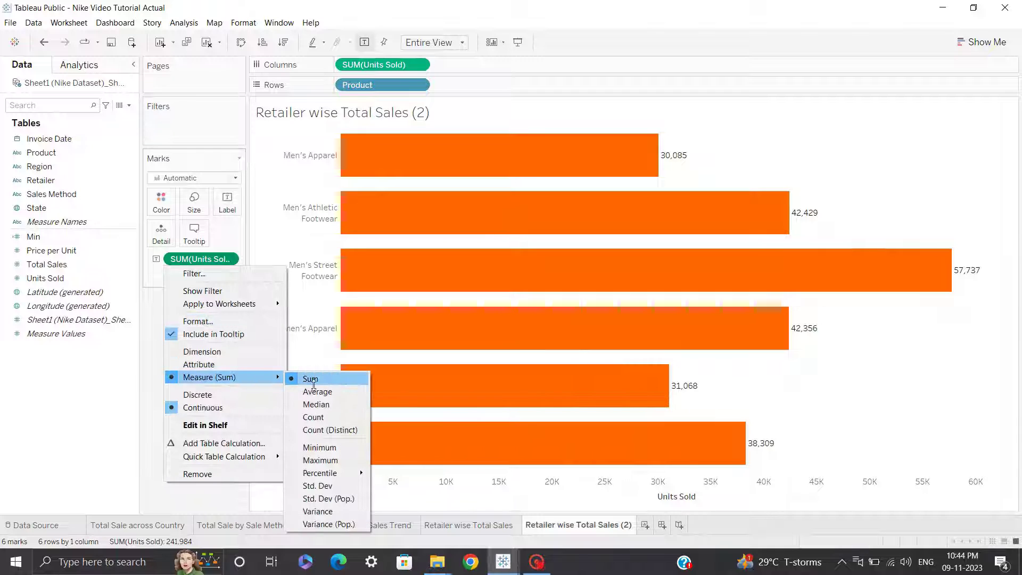
pyautogui.click(316, 392)
pyautogui.click(419, 64)
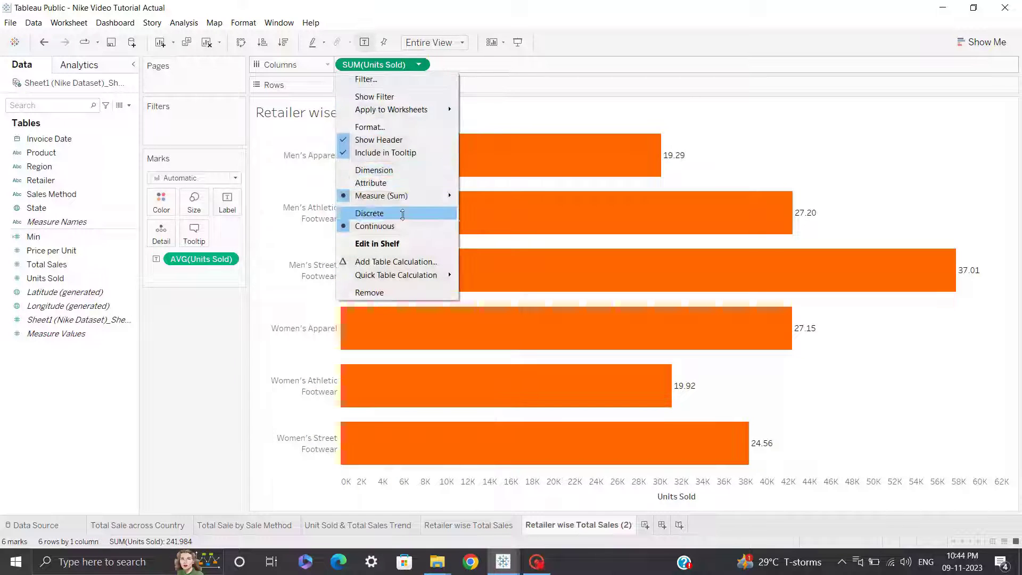
pyautogui.moveTo(392, 195)
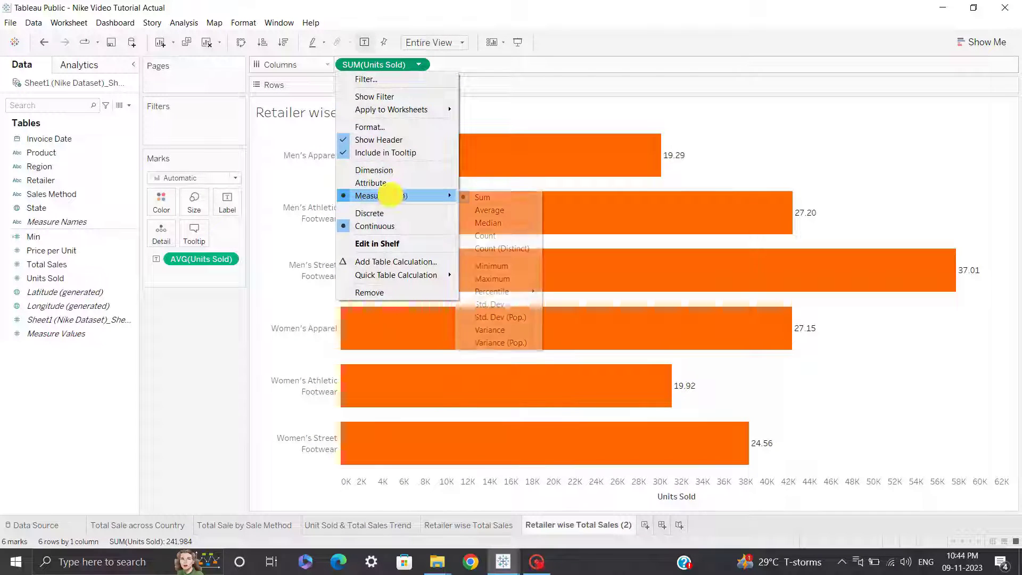
pyautogui.click(503, 210)
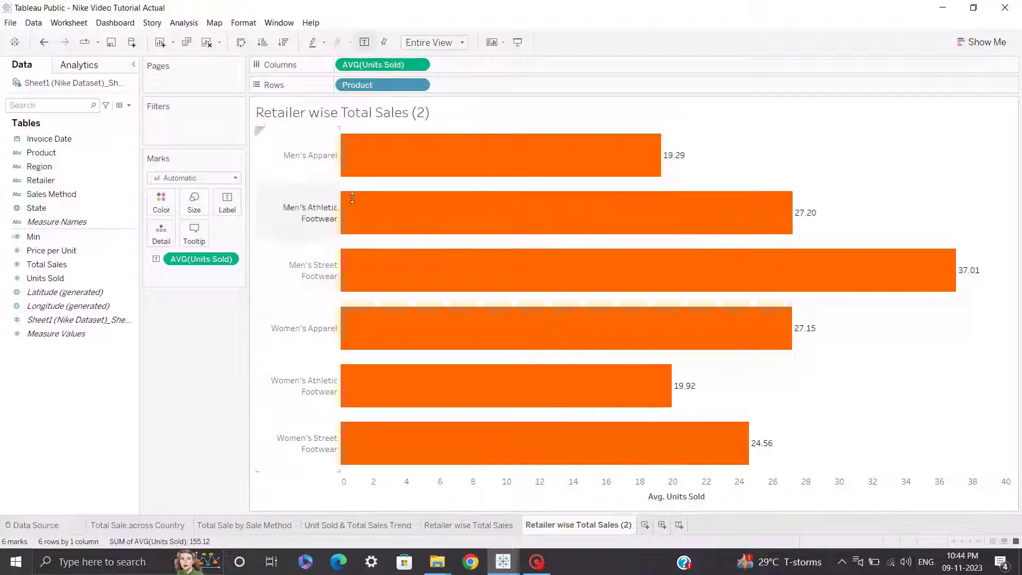
# Sort Product in descending order by the Units Sold field with Average aggregation
pyautogui.click(420, 86)
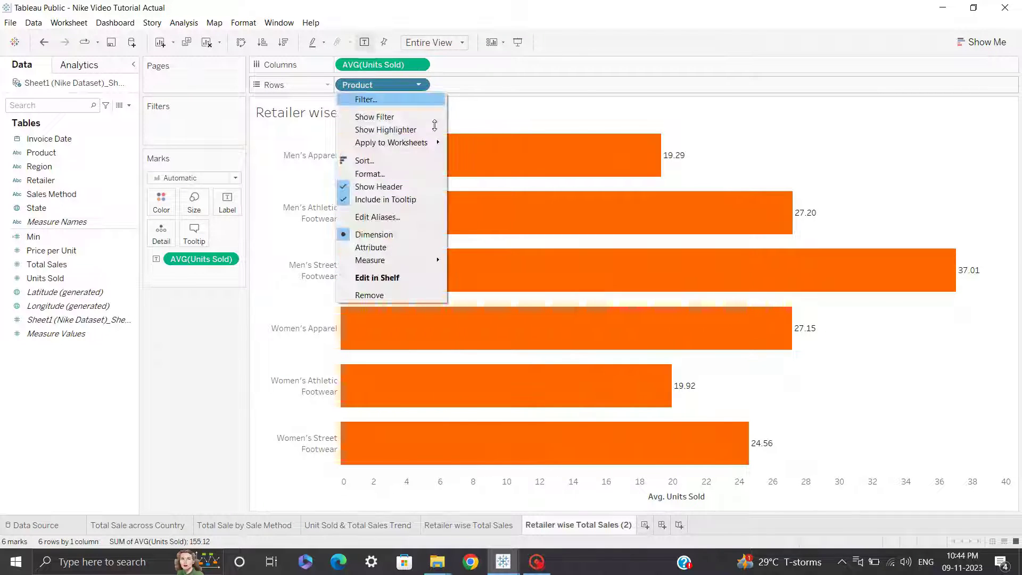
pyautogui.click(428, 161)
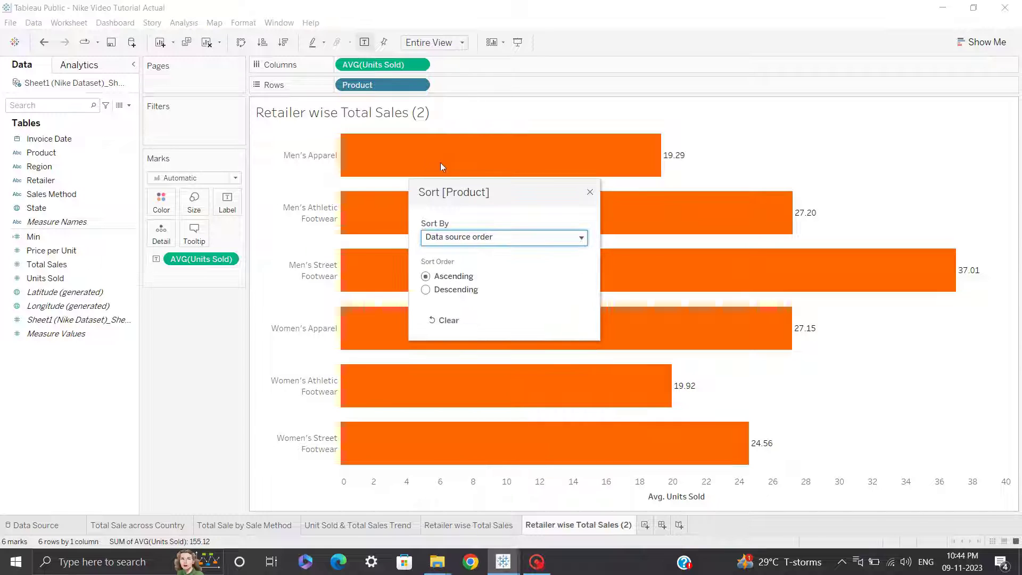
pyautogui.click(458, 238)
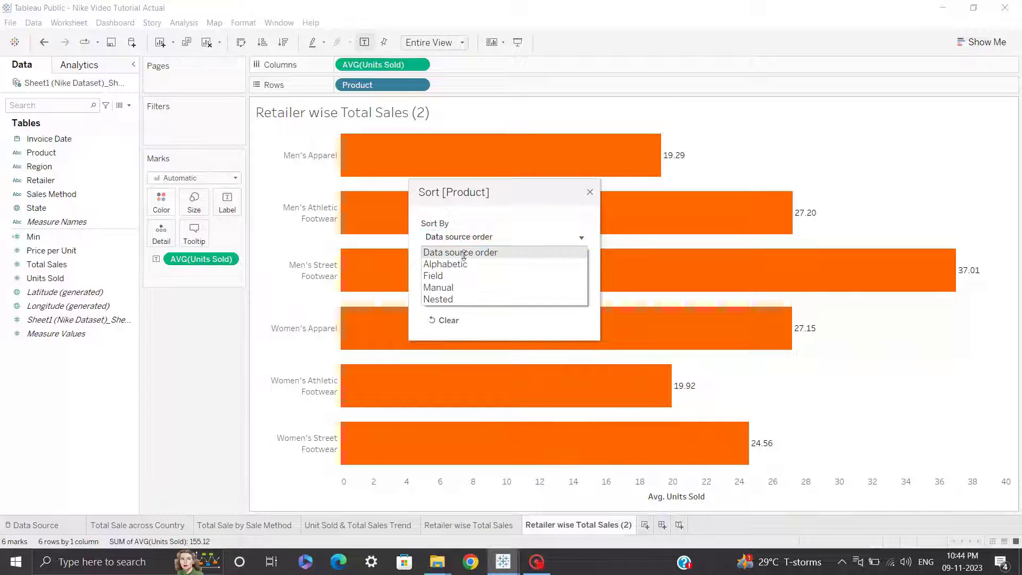
pyautogui.click(458, 276)
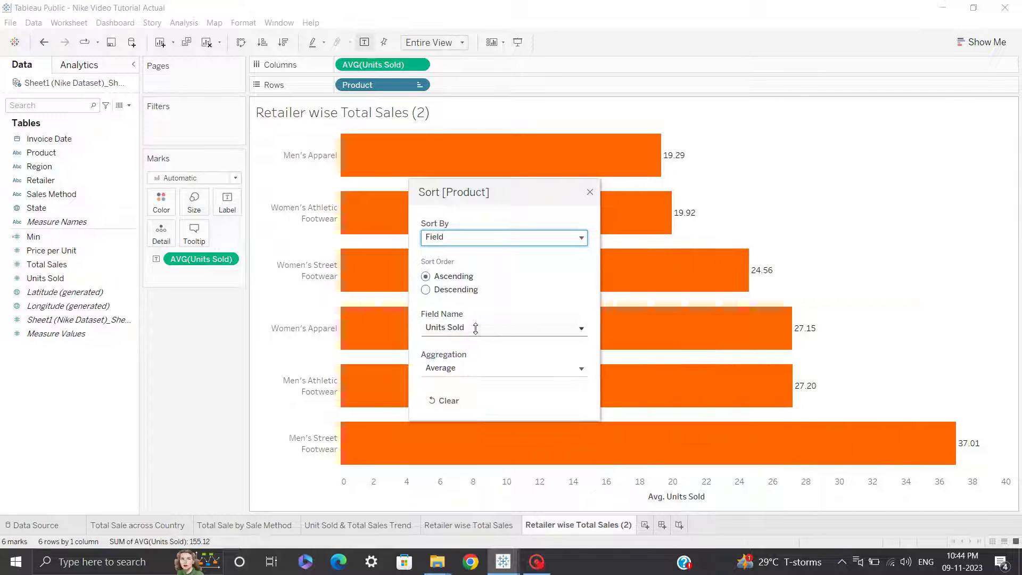
pyautogui.click(465, 289)
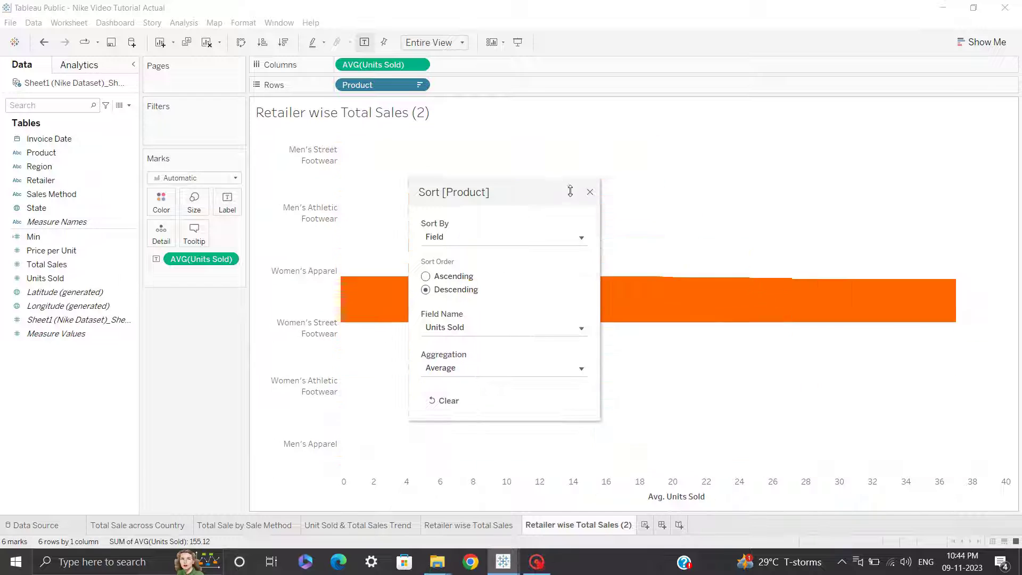
pyautogui.click(614, 401)
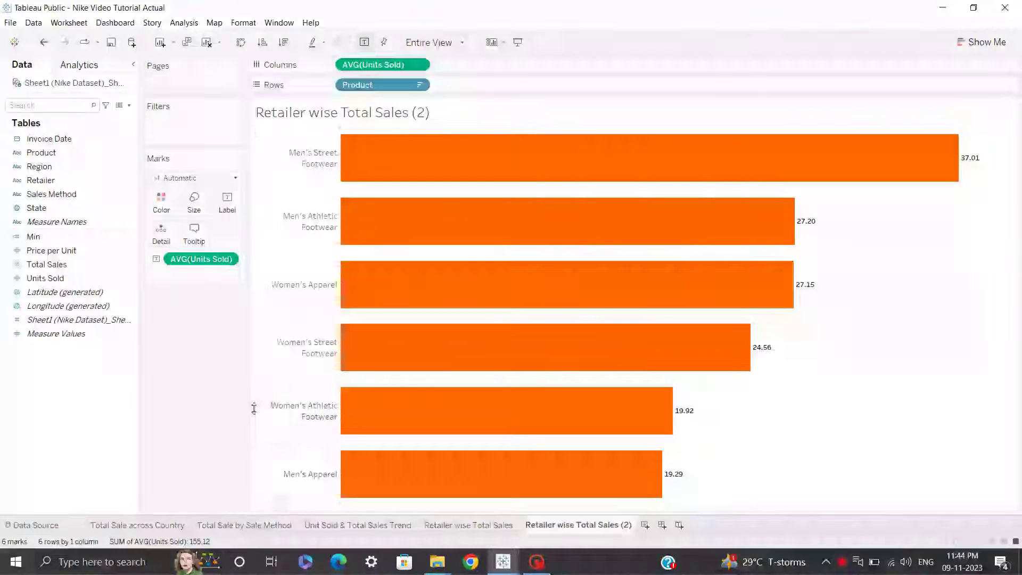
# Rename the duplicated worksheet as "Product wise Unit Sold"
pyautogui.doubleClick(552, 525)
pyautogui.write('Product wise Unit Sold')
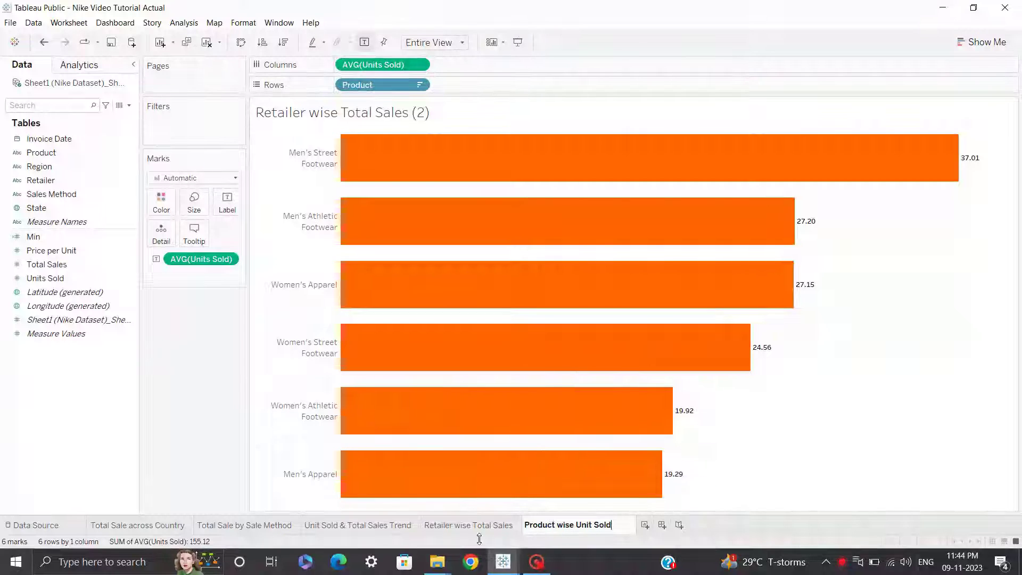
pyautogui.press('Return')
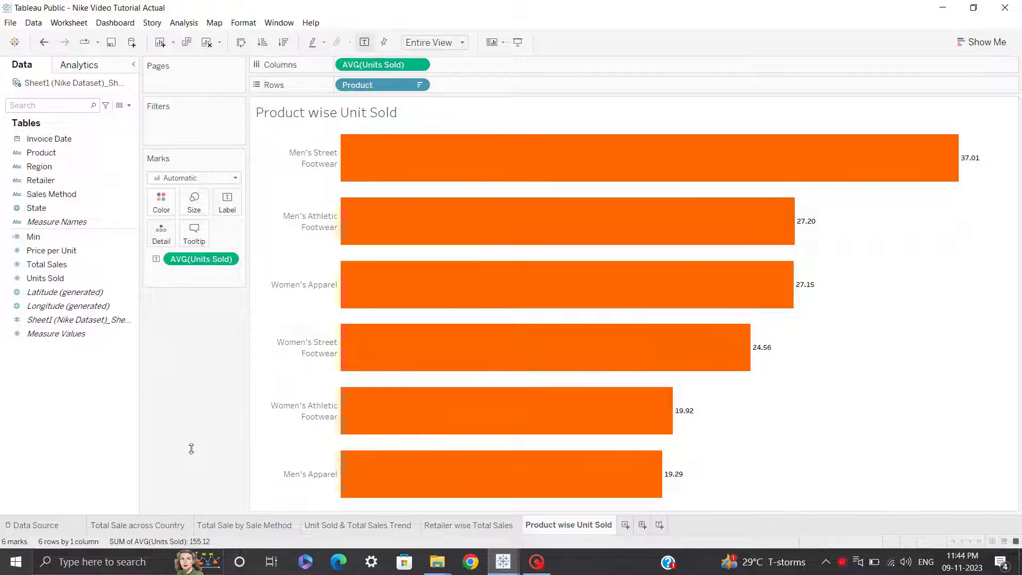
# Review the country map, sale method donut, trend, retailer and product worksheets one after another
pyautogui.click(158, 526)
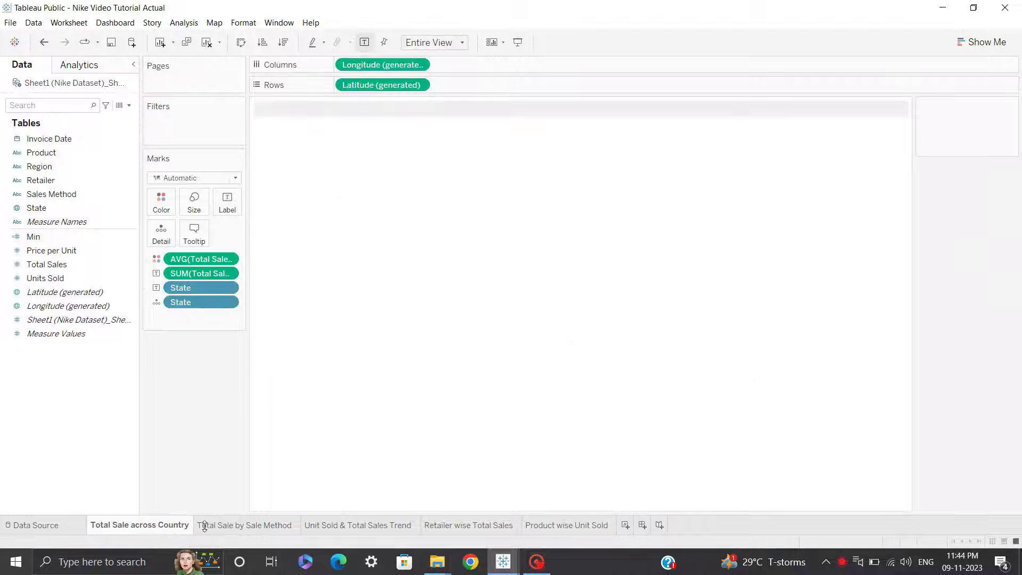
pyautogui.click(208, 526)
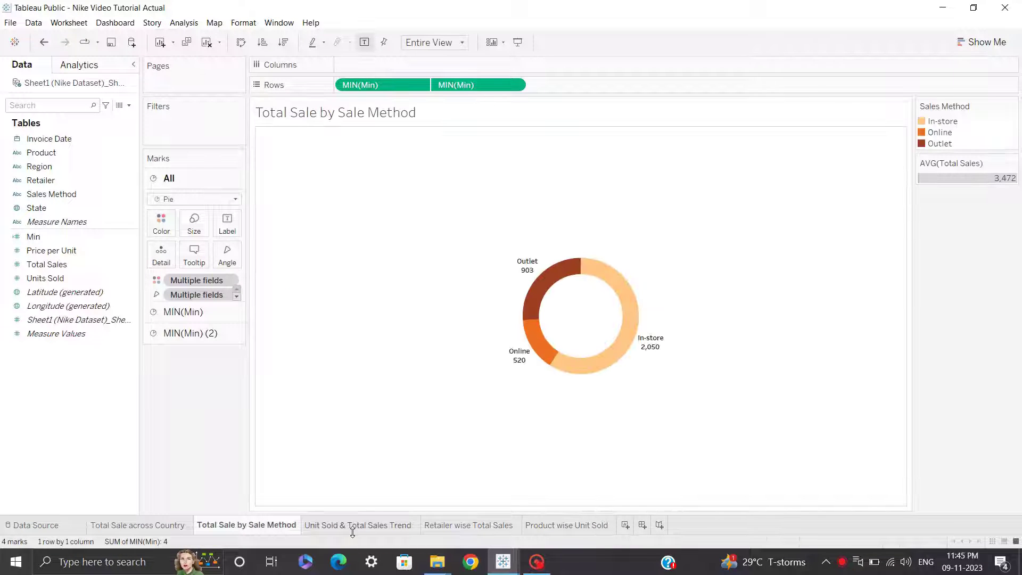
pyautogui.click(352, 529)
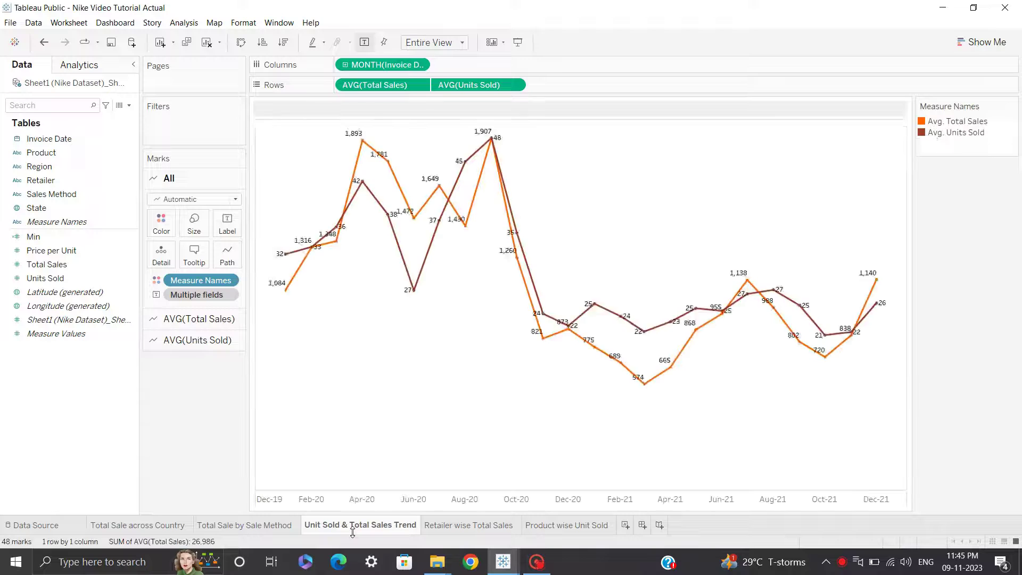
pyautogui.click(442, 527)
pyautogui.click(530, 526)
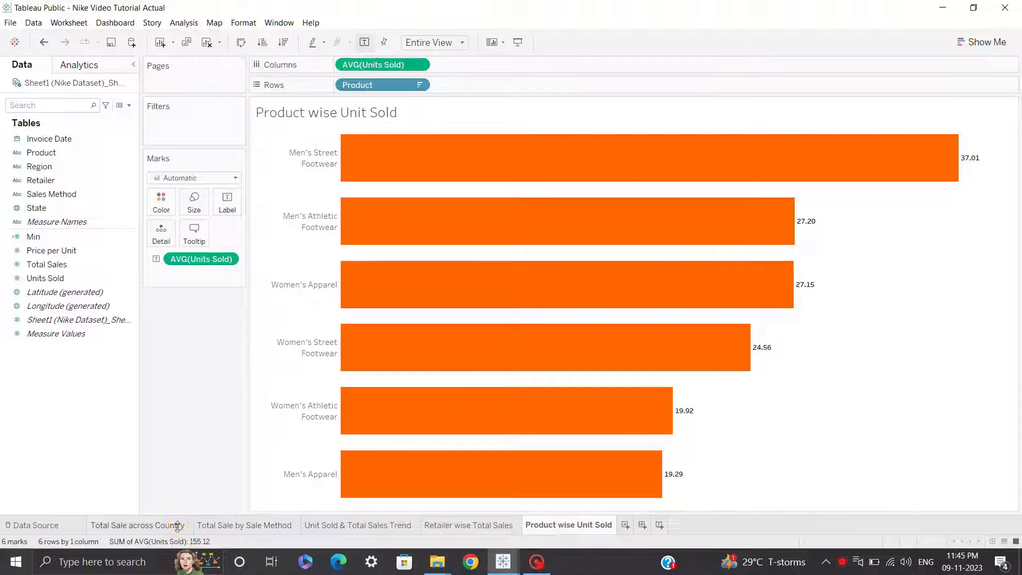
# Remove the SUM(Total Sales) line from the tooltip of the Total Sale across Country map
pyautogui.click(178, 526)
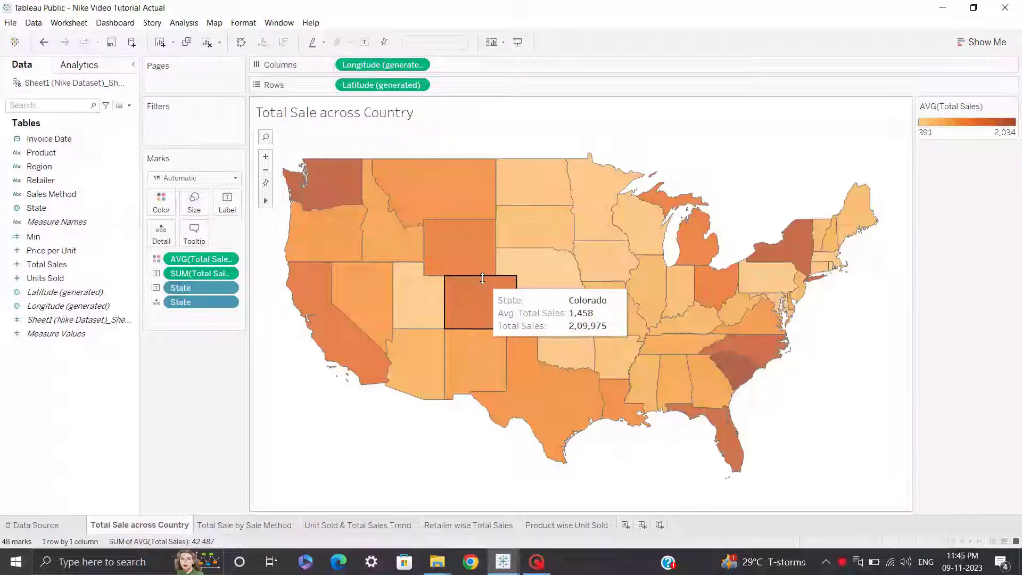
pyautogui.click(199, 227)
pyautogui.moveTo(588, 281); pyautogui.dragTo(437, 281)
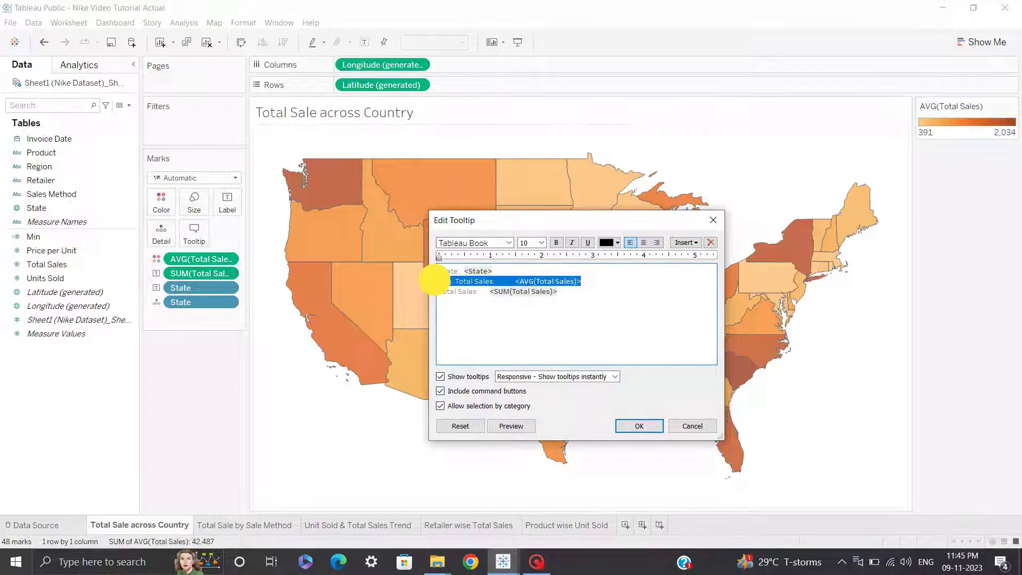
pyautogui.moveTo(570, 294); pyautogui.dragTo(431, 292)
pyautogui.press('BackSpace')
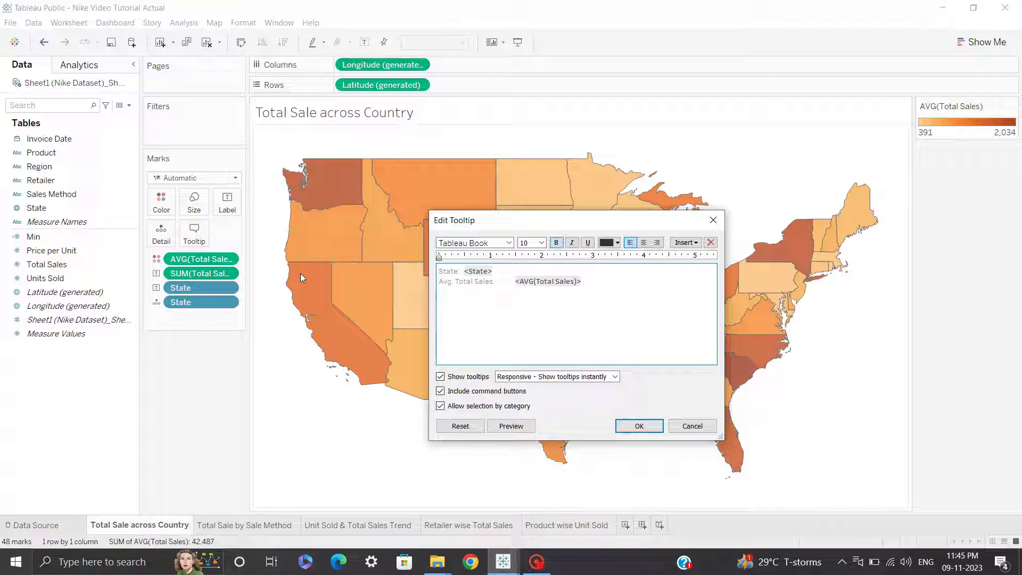
# Close the gaps before the average total sales and State values in the map tooltip and apply the edit
pyautogui.click(511, 281)
pyautogui.press('BackSpace')
pyautogui.click(463, 271)
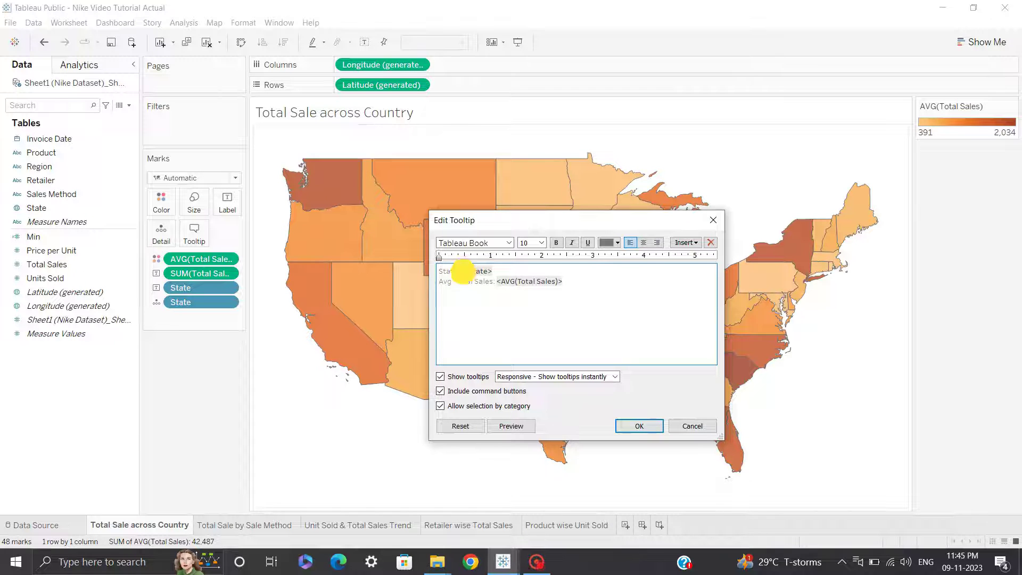
pyautogui.press('BackSpace')
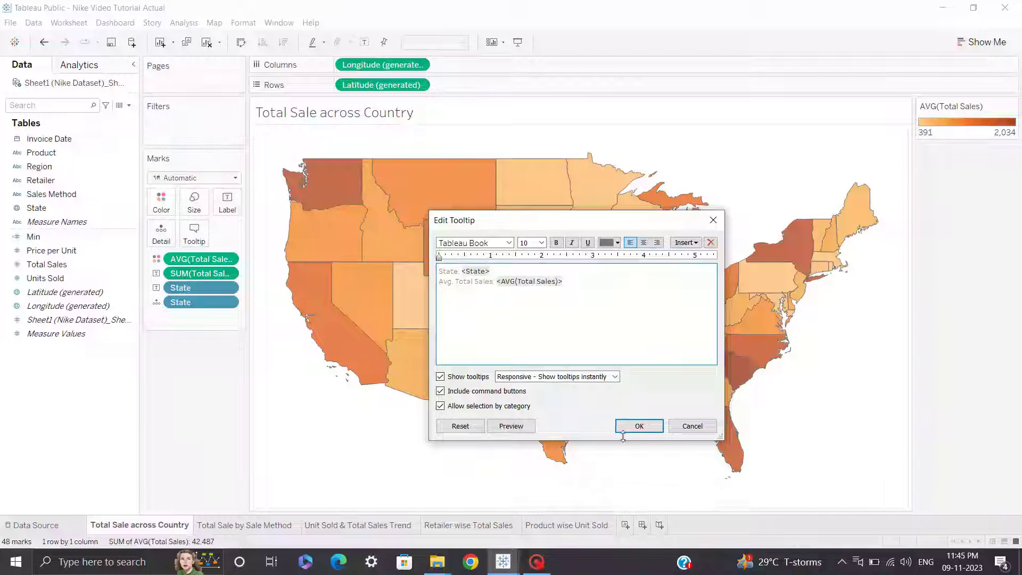
pyautogui.click(635, 425)
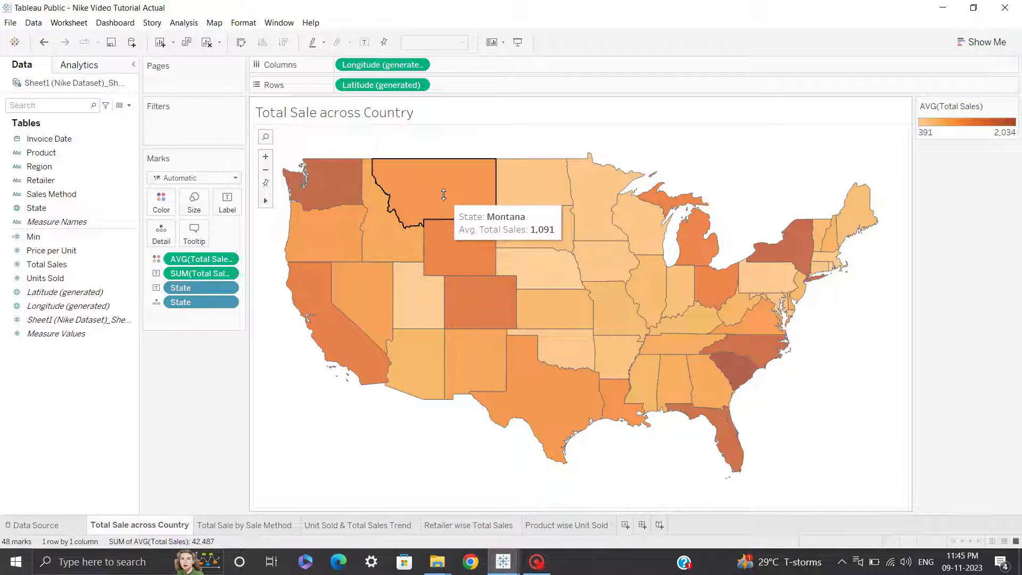
# Change the map label's Total Sales aggregation from Sum to Average
pyautogui.click(231, 275)
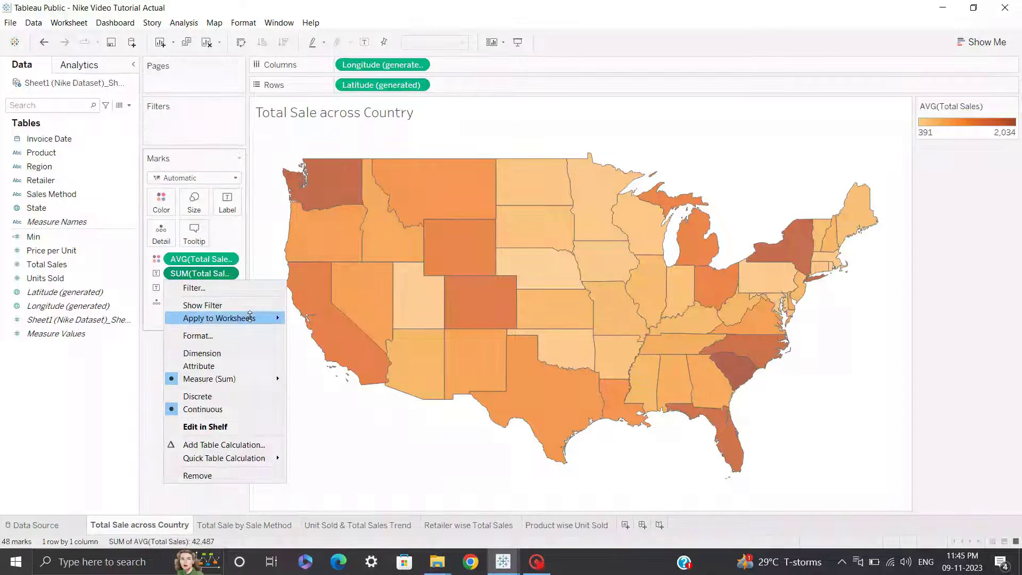
pyautogui.moveTo(250, 317)
pyautogui.click(235, 273)
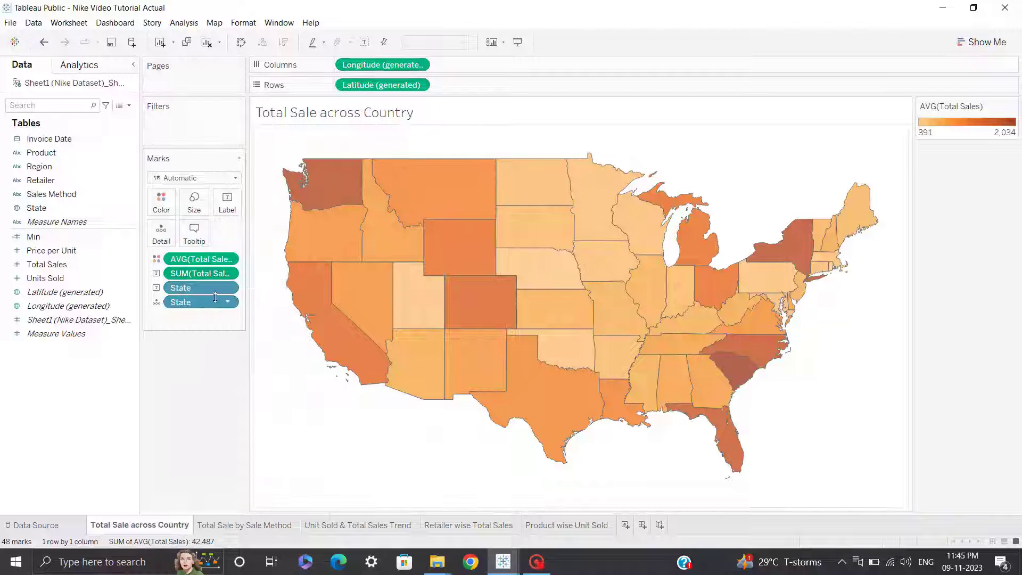
pyautogui.click(230, 273)
pyautogui.moveTo(277, 379)
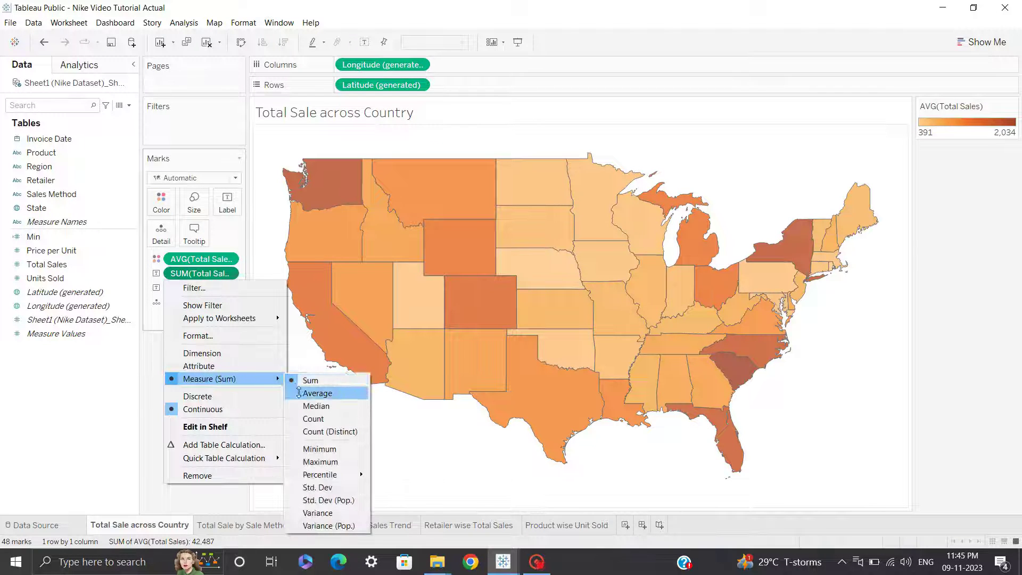
pyautogui.click(299, 393)
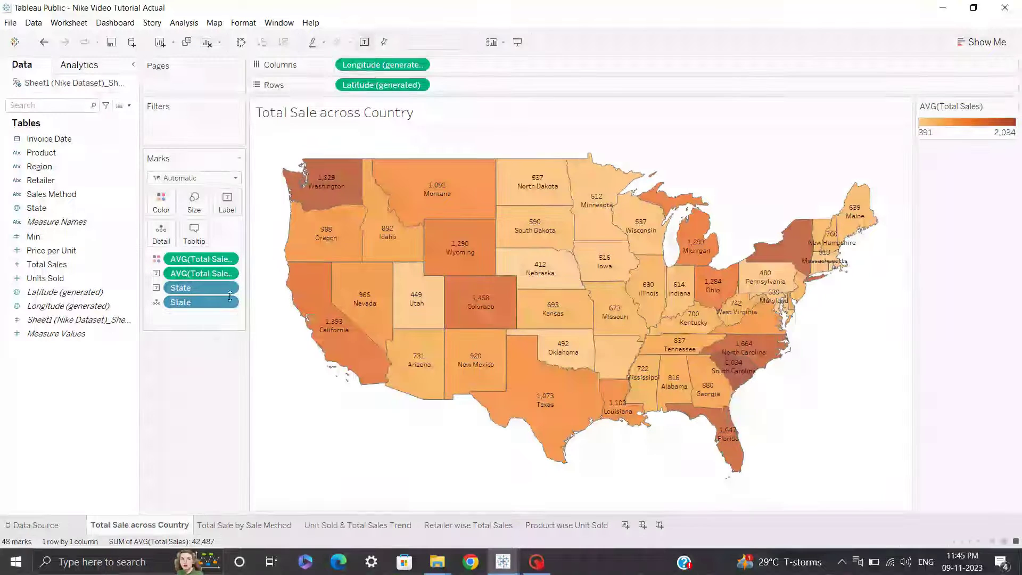
# Turn off the mark labels on the state map
pyautogui.click(228, 202)
pyautogui.click(252, 228)
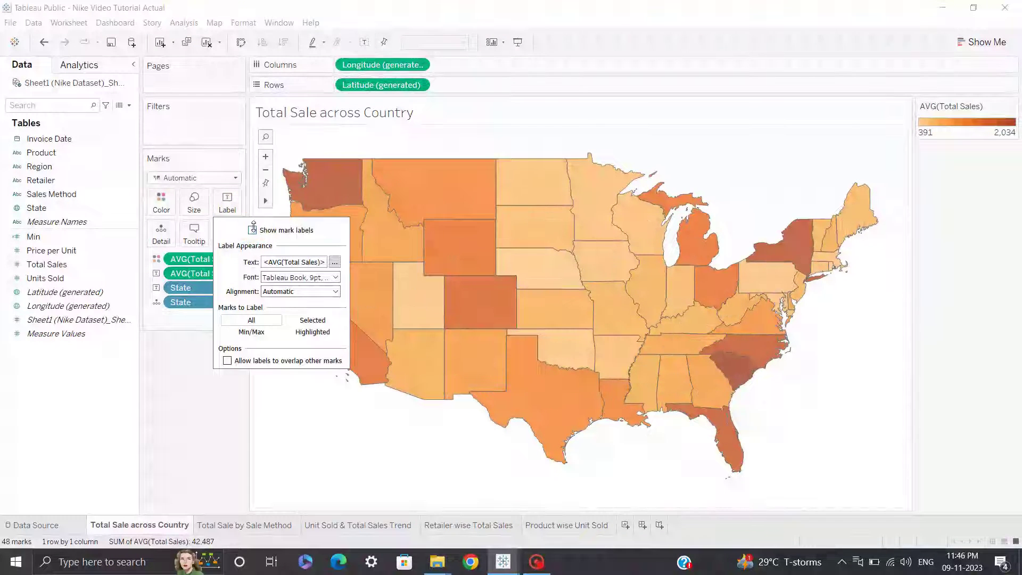
pyautogui.click(208, 370)
# Add Total Sales to the state map's tooltip
pyautogui.moveTo(410, 202)
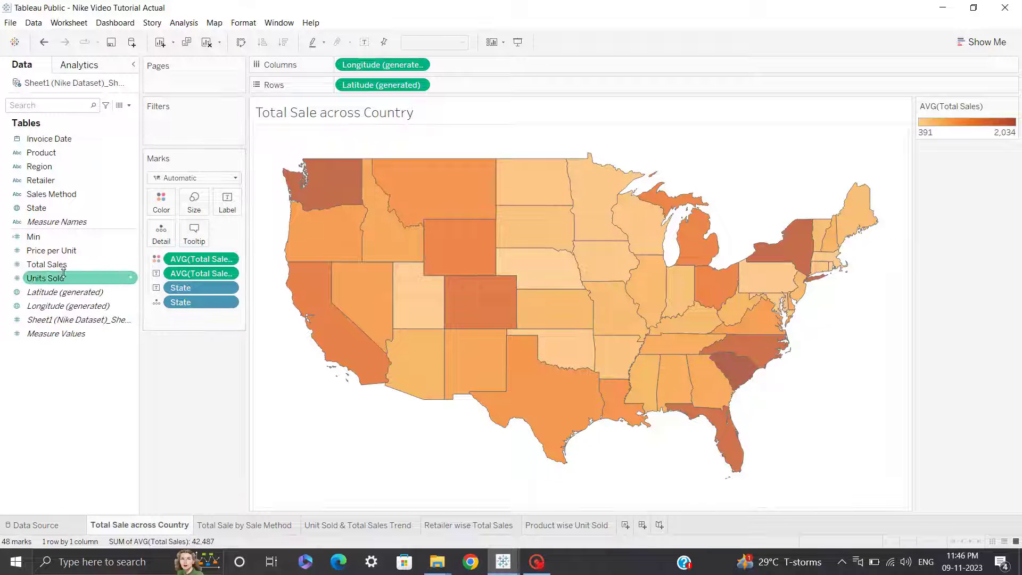
pyautogui.moveTo(46, 265); pyautogui.dragTo(200, 238)
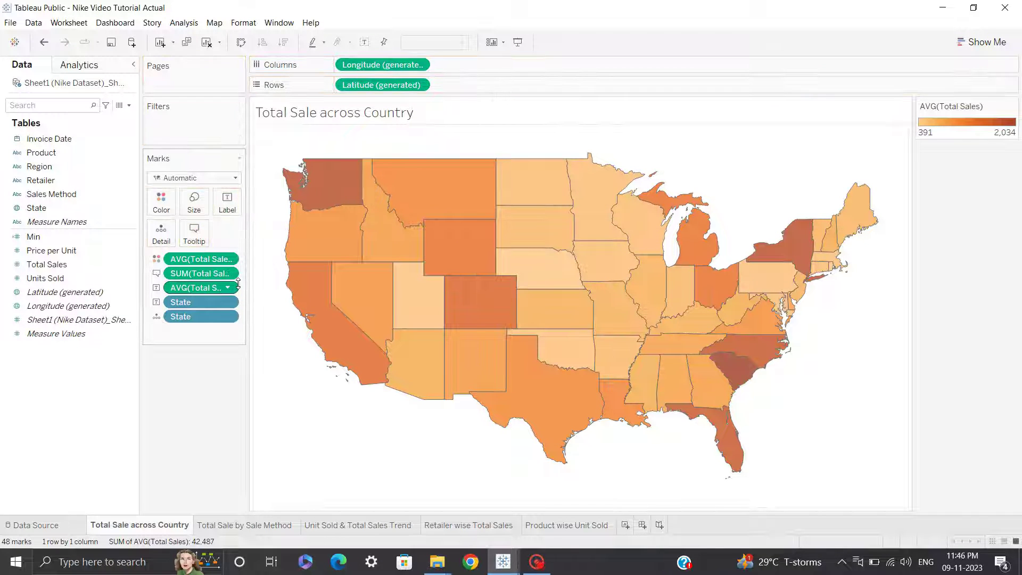
# Change the aggregation of the state map tooltip's Total Sales field from Sum to Average
pyautogui.click(228, 274)
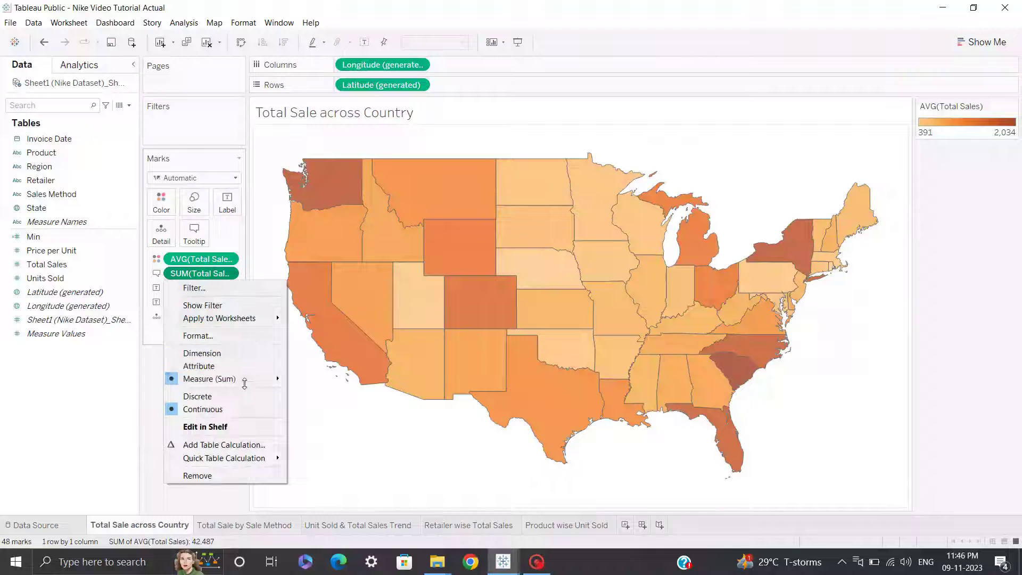
pyautogui.moveTo(250, 378)
pyautogui.click(301, 393)
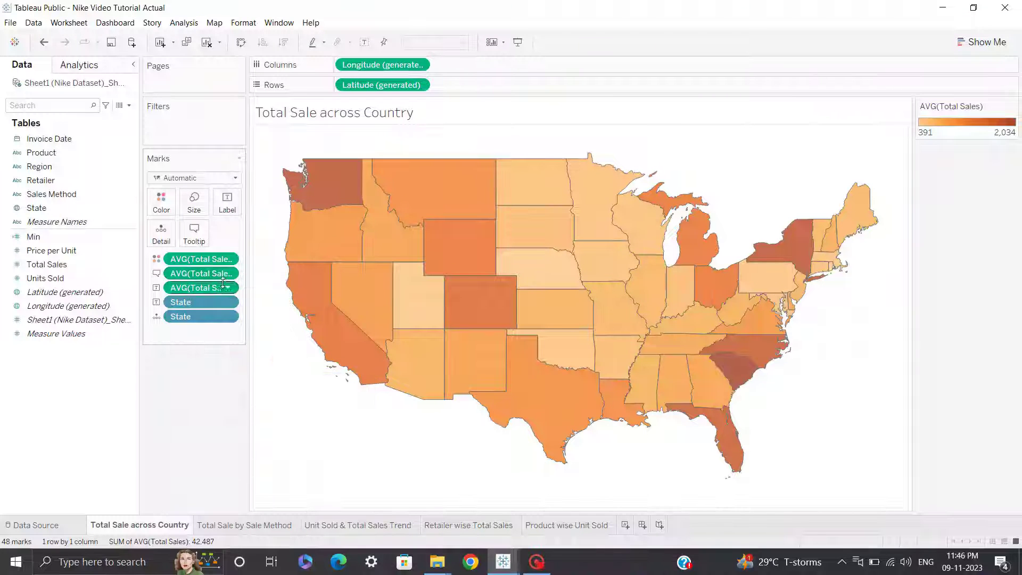
# Format the tooltip's average Total Sales as a custom number with 0 decimal places and a $ prefix
pyautogui.click(232, 271)
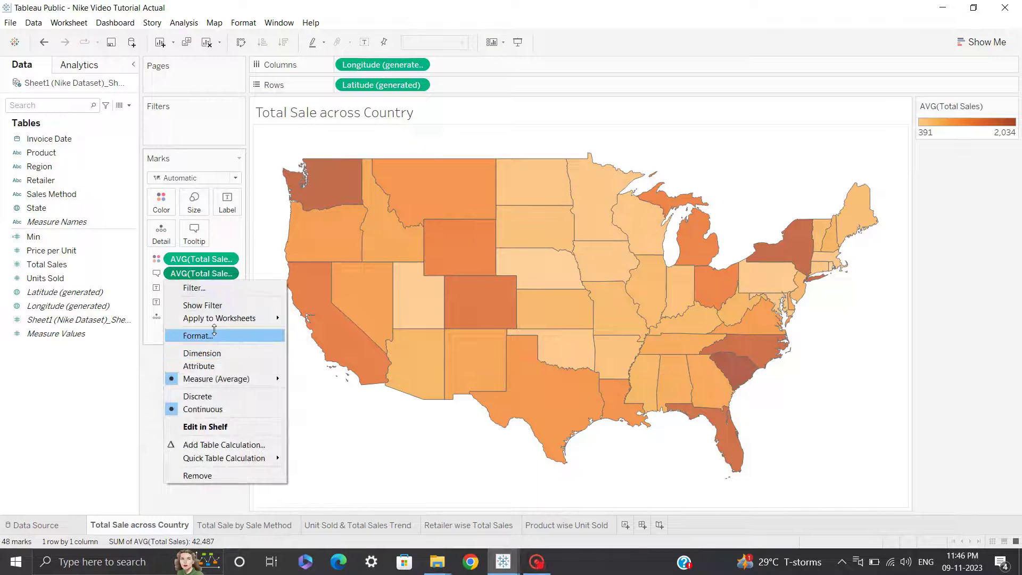
pyautogui.click(197, 336)
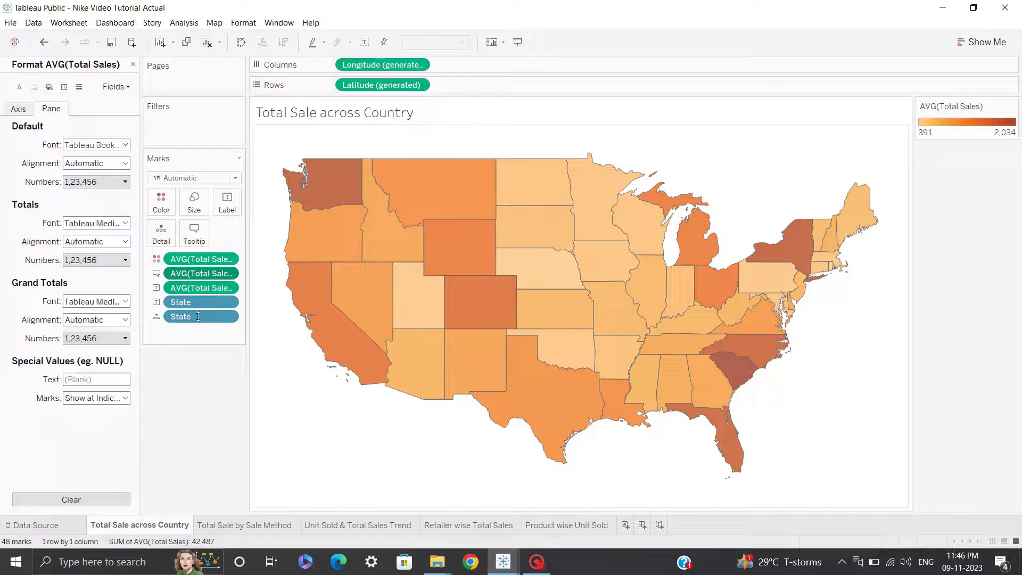
pyautogui.click(96, 181)
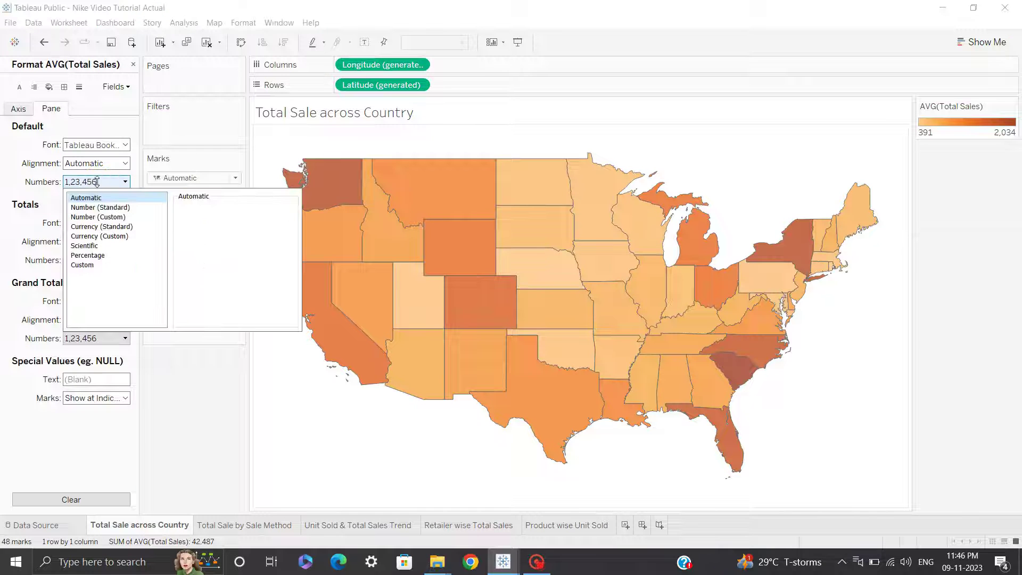
pyautogui.click(115, 216)
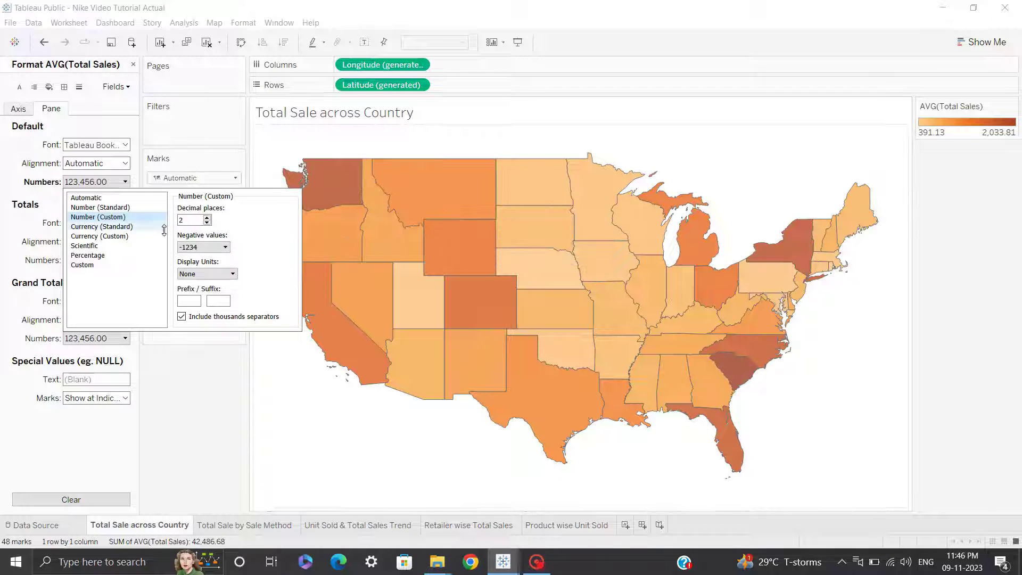
pyautogui.click(188, 221)
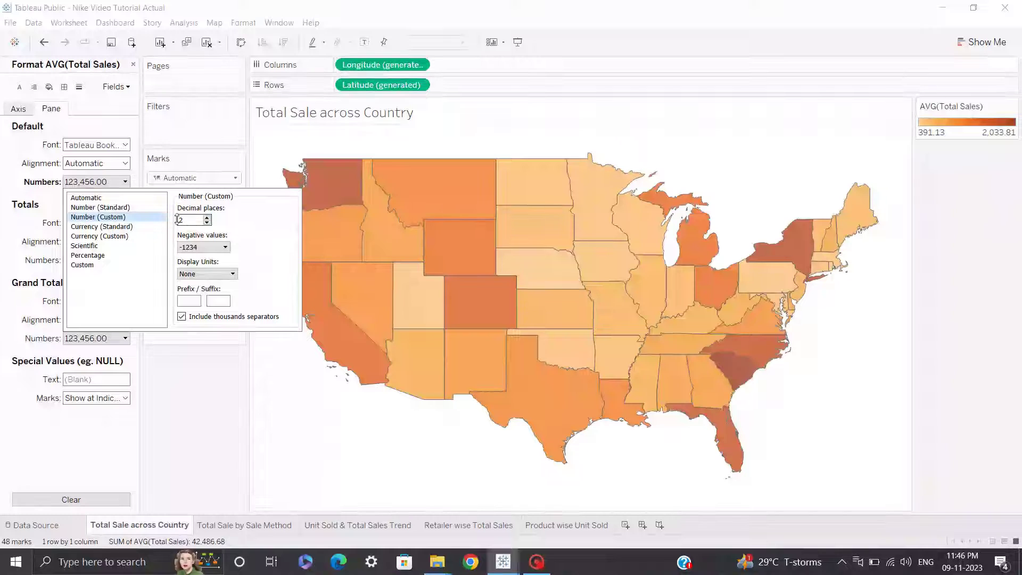
pyautogui.write('0')
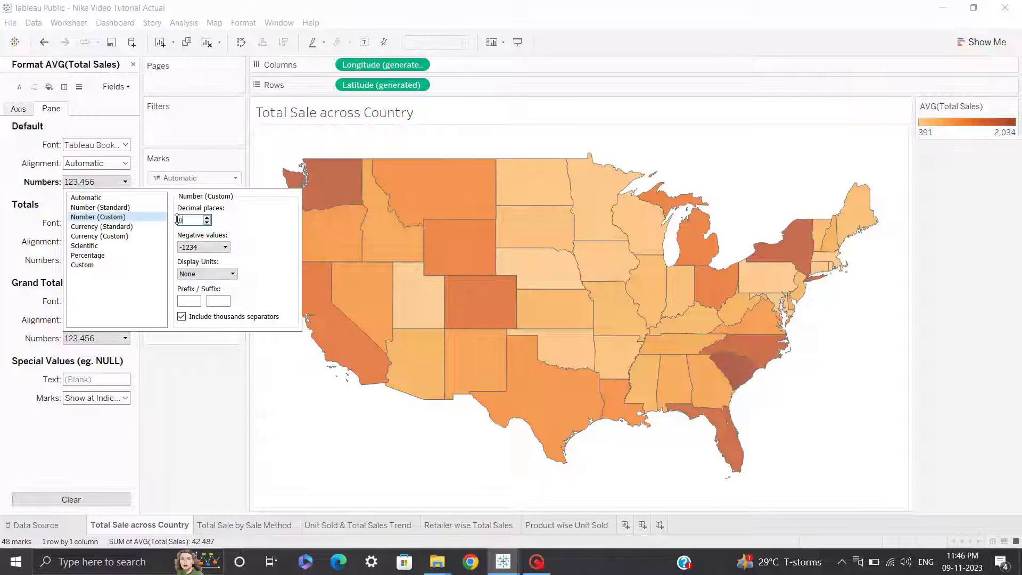
pyautogui.click(192, 299)
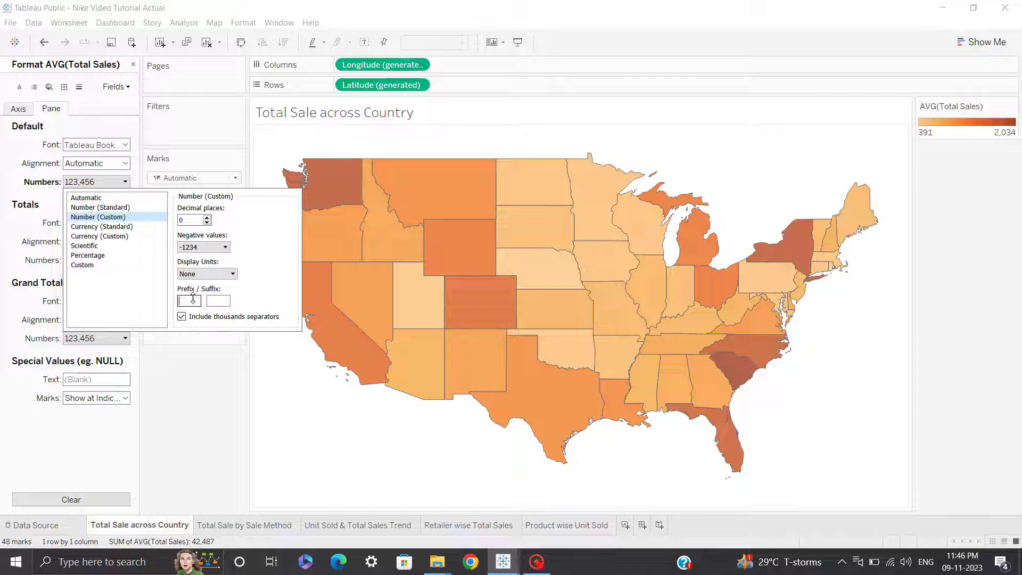
pyautogui.write('$')
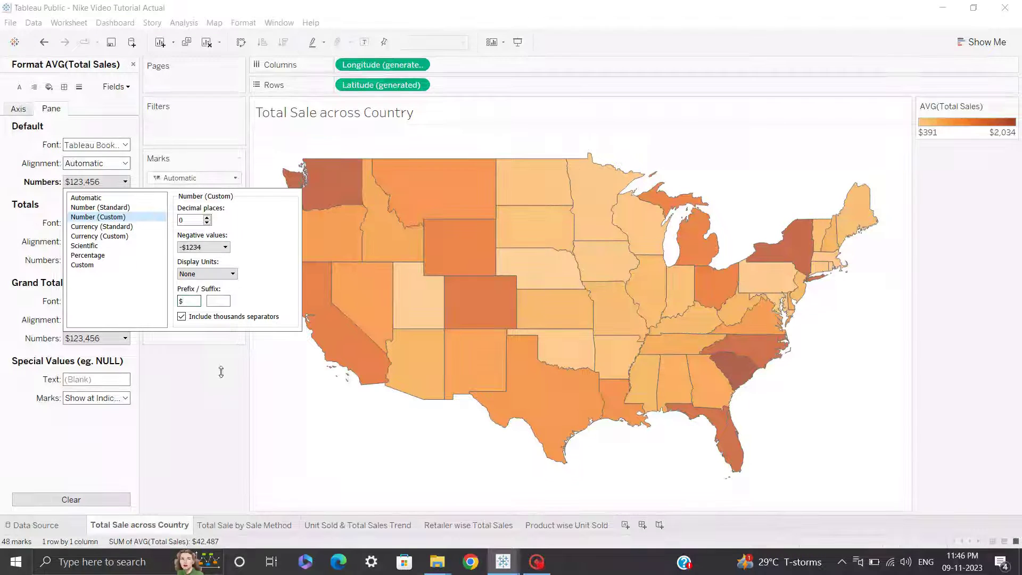
pyautogui.click(220, 372)
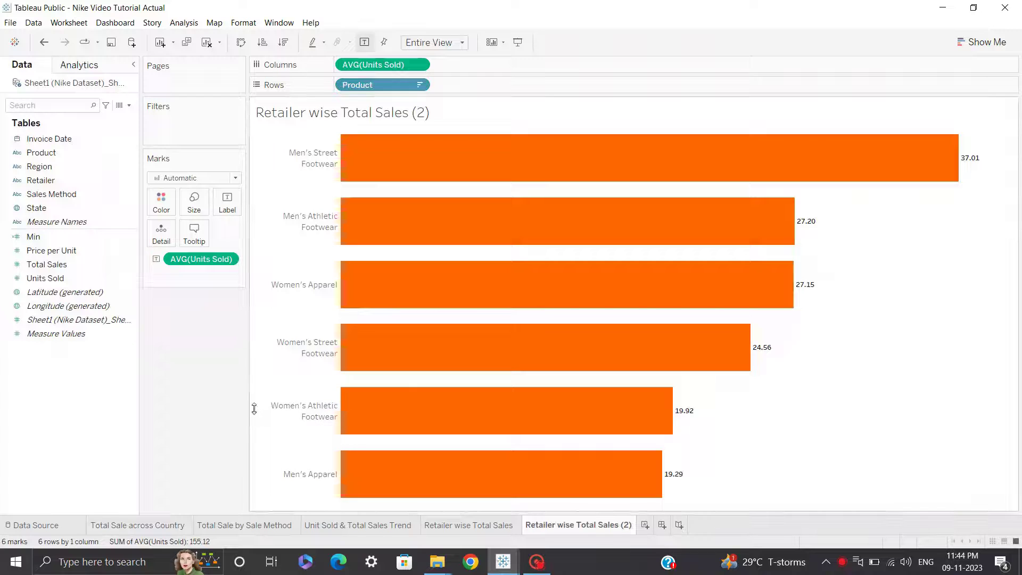
# Rename the worksheet with the product bars as "Product wise Unit Sold"
pyautogui.doubleClick(553, 525)
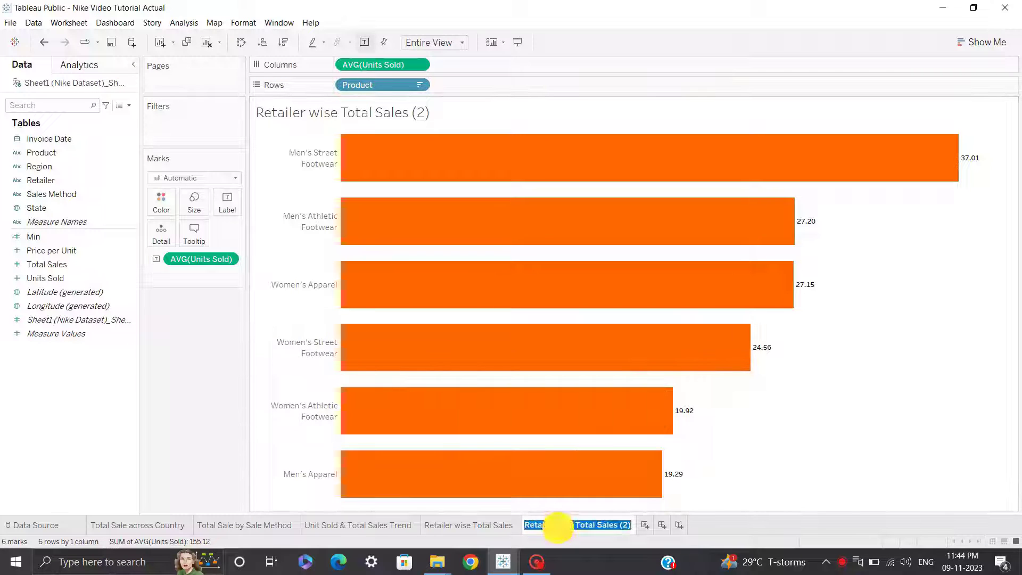
pyautogui.write('Product wise Unit Sold')
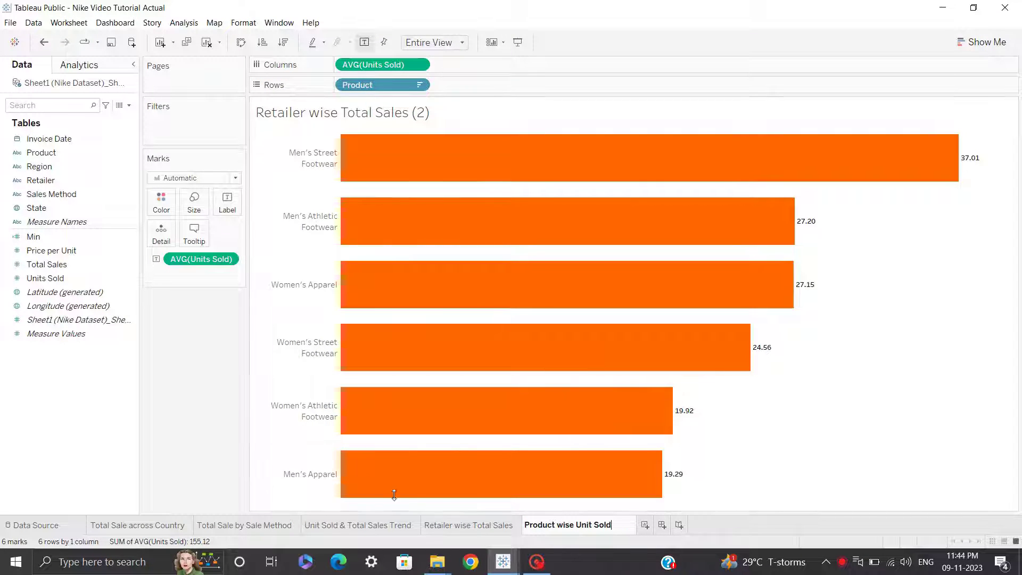
pyautogui.press('Return')
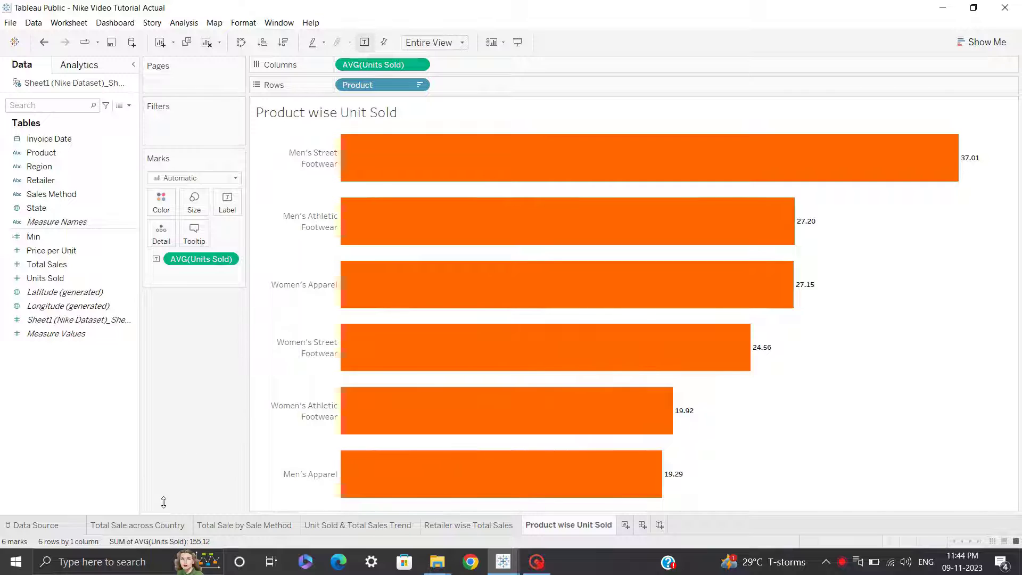
# Review each finished worksheet in turn, and examine the tooltip contents of a state on the Total Sale across Country map
pyautogui.click(156, 526)
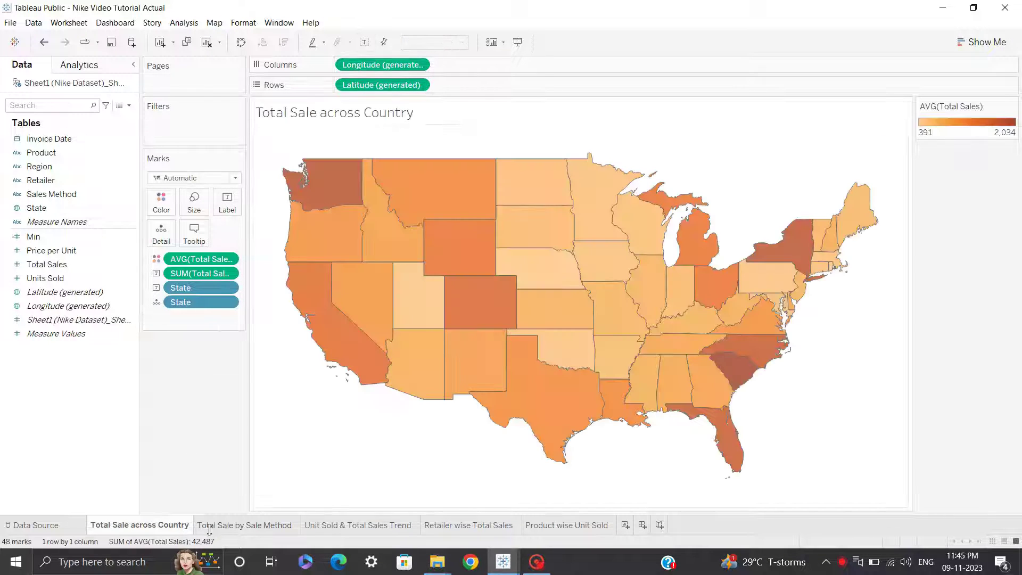
pyautogui.click(209, 525)
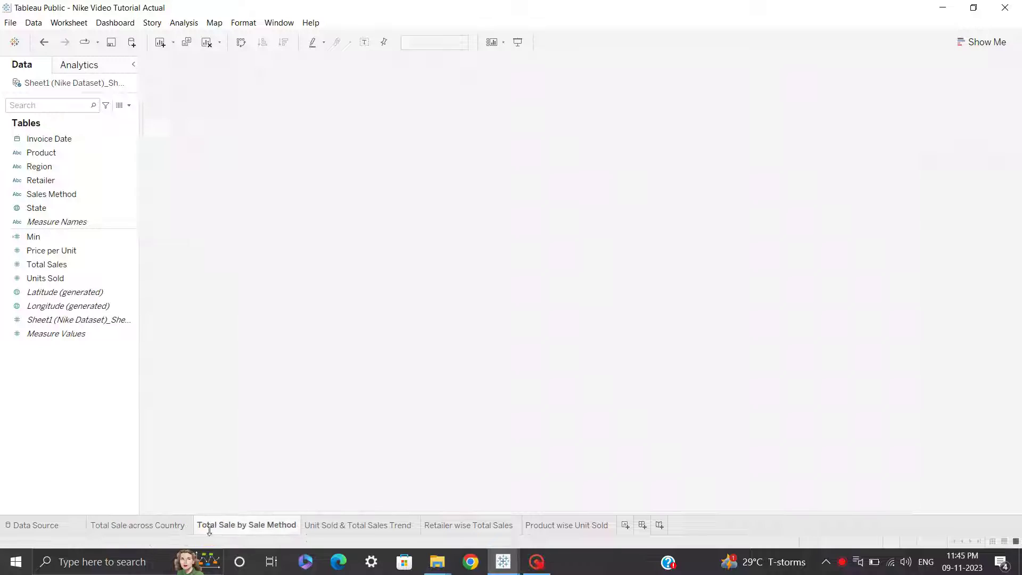
pyautogui.click(353, 531)
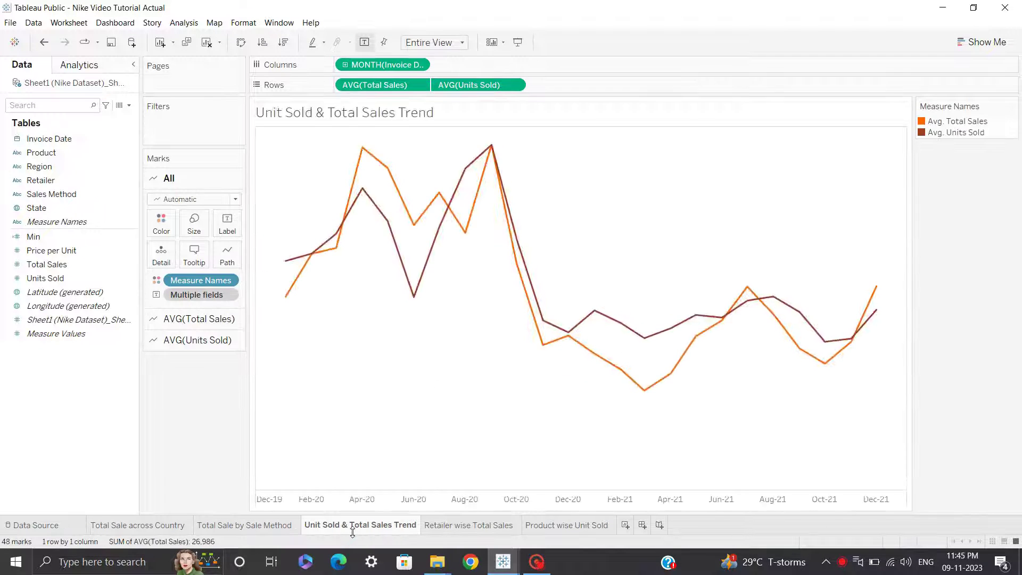
pyautogui.click(442, 526)
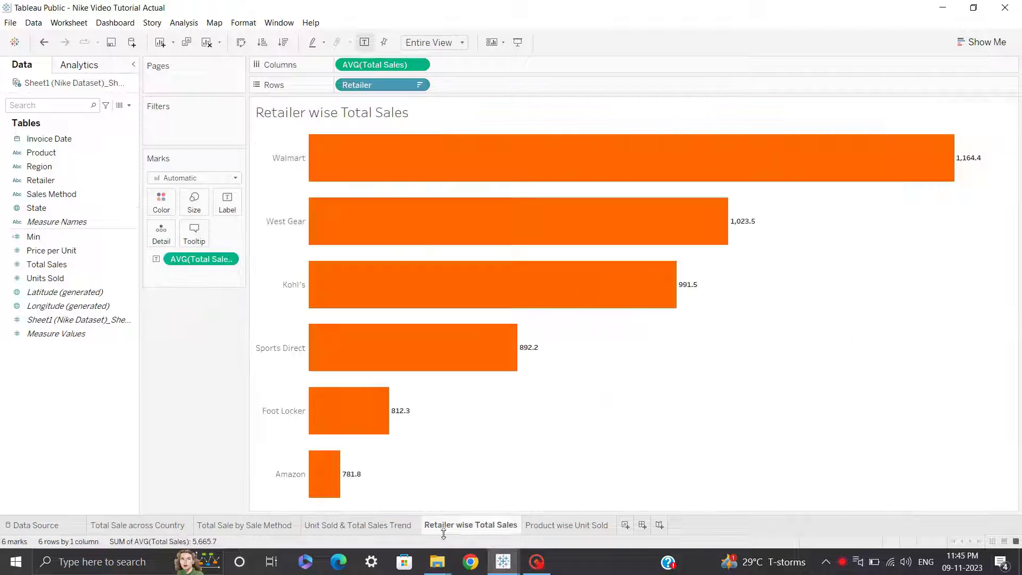
pyautogui.click(535, 527)
pyautogui.click(177, 526)
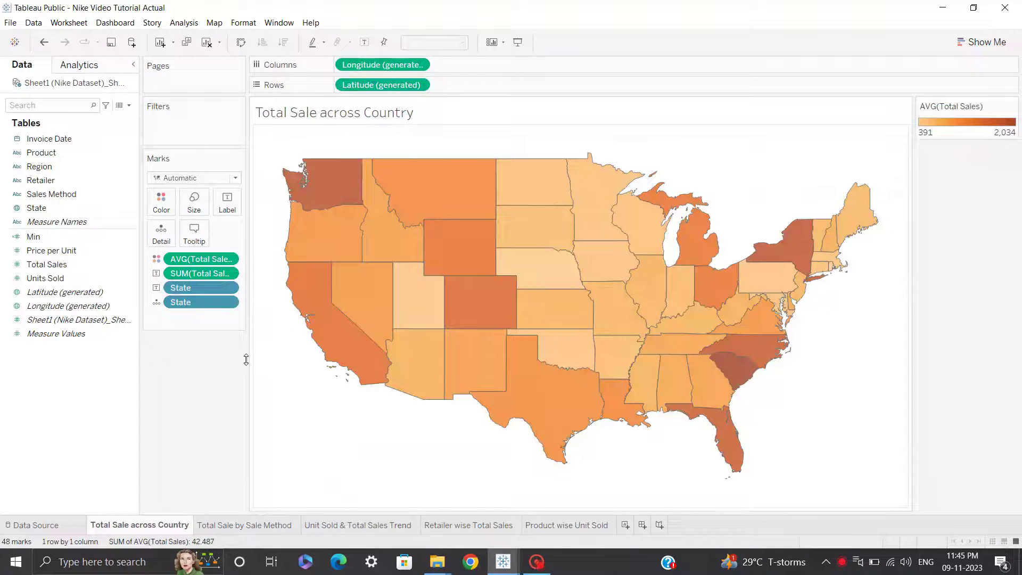
pyautogui.moveTo(450, 342)
pyautogui.moveTo(482, 278)
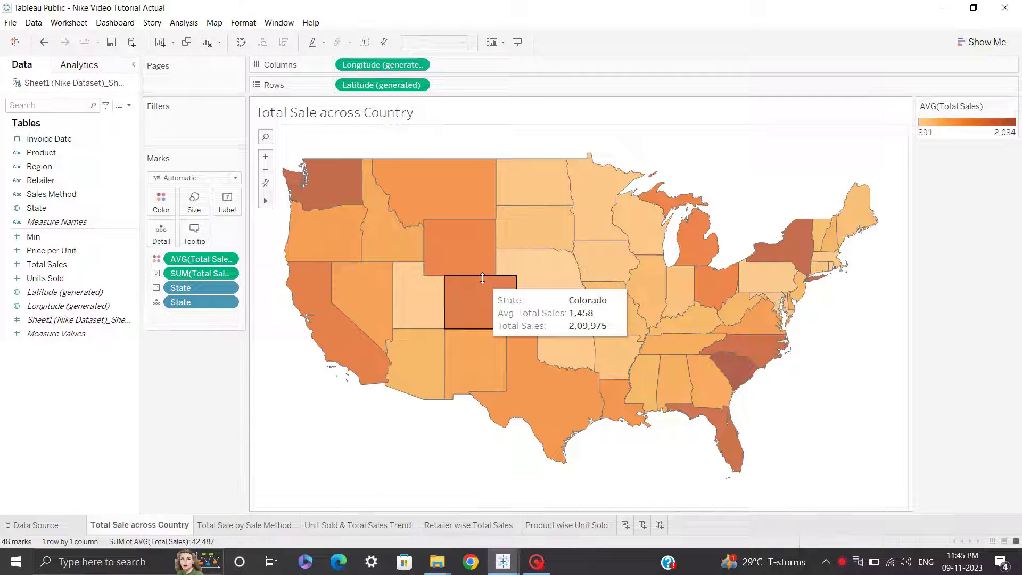
# Delete the SUM(Total Sales) line from the state map's tooltip text
pyautogui.click(129, 269)
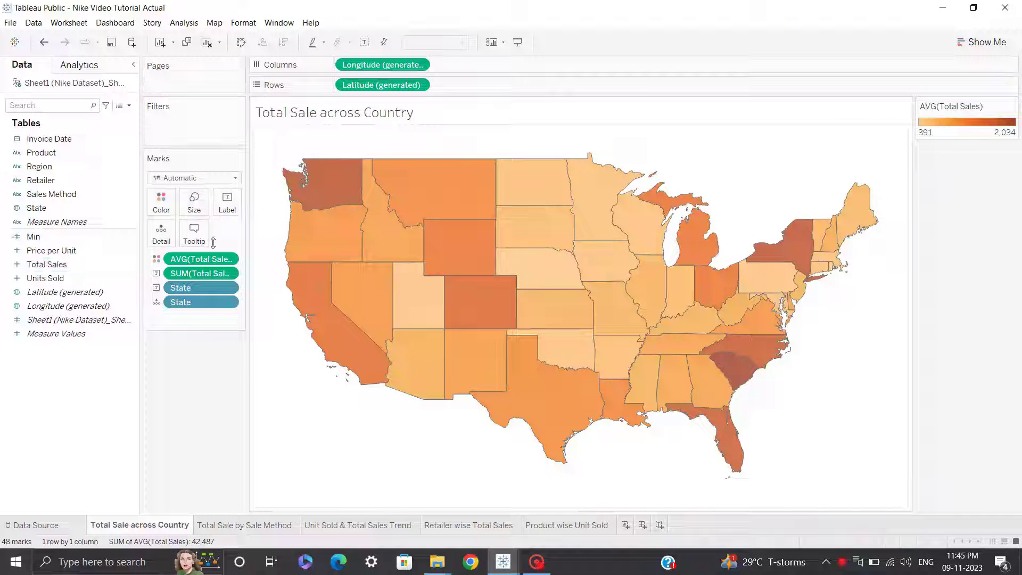
pyautogui.click(194, 231)
pyautogui.moveTo(579, 281); pyautogui.dragTo(434, 279)
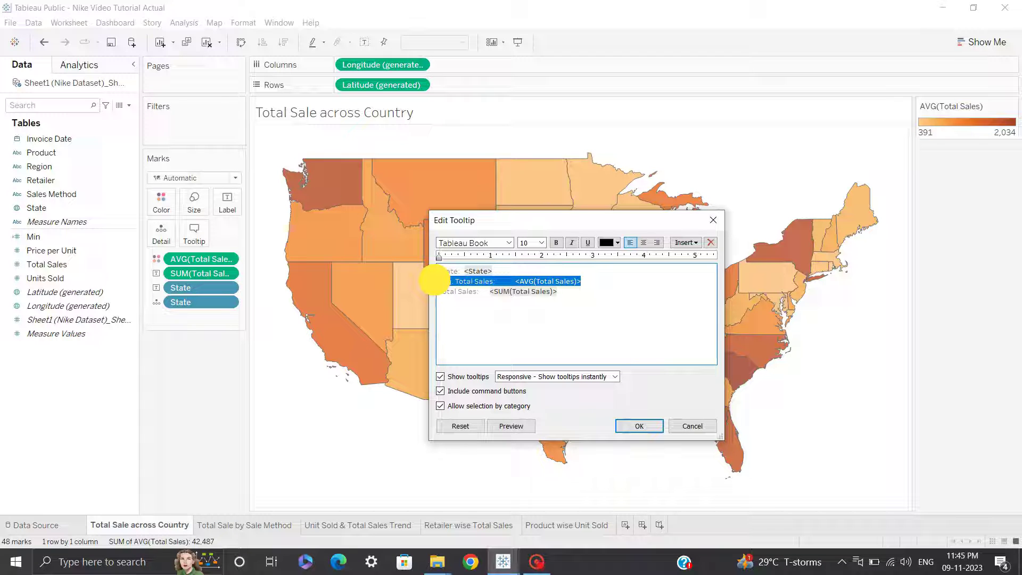
pyautogui.moveTo(570, 292); pyautogui.dragTo(436, 292)
pyautogui.press('Delete')
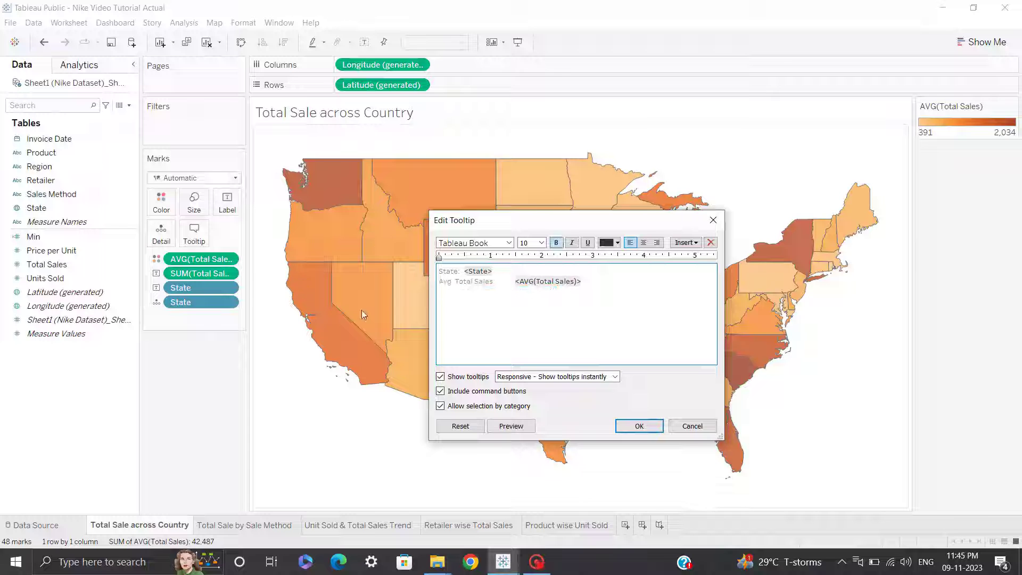
# Close the gaps before the average total sales and State values in the tooltip text and apply the edit
pyautogui.click(513, 281)
pyautogui.press('BackSpace')
pyautogui.write(':')
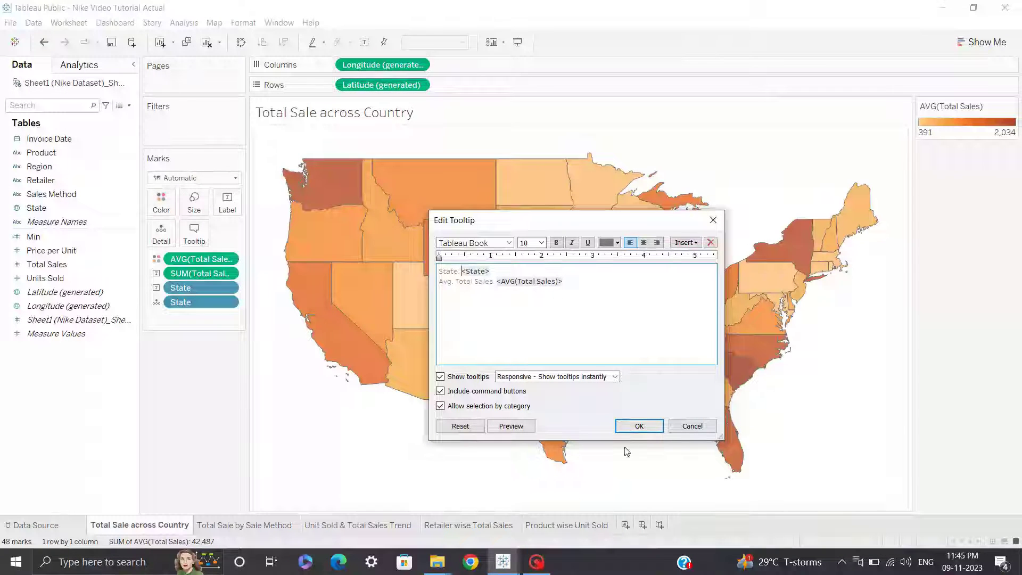
pyautogui.click(636, 425)
pyautogui.moveTo(401, 195)
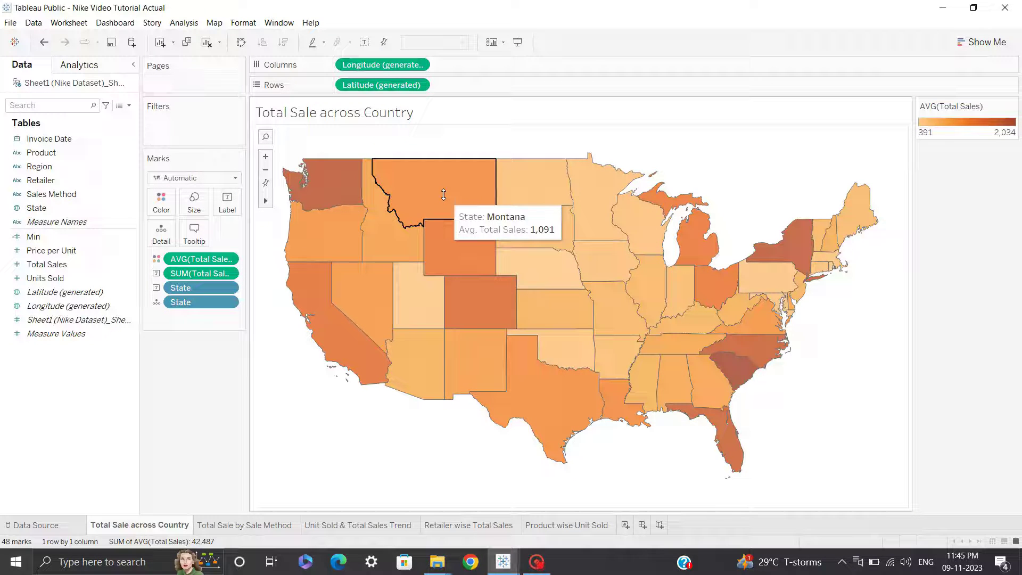
# Set the map label's Total Sales aggregation to Average and turn off the mark labels
pyautogui.click(229, 271)
pyautogui.moveTo(249, 317)
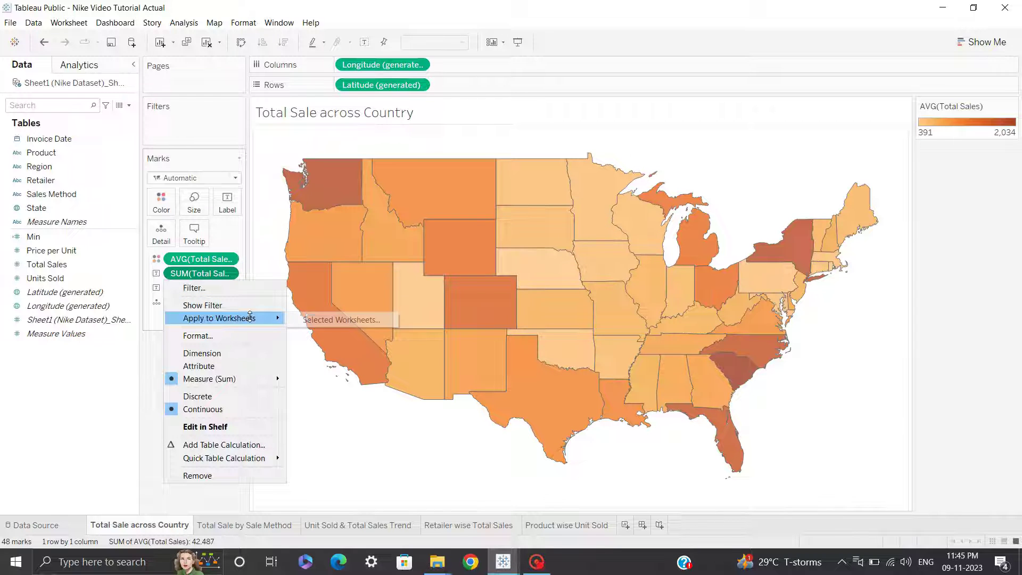
pyautogui.click(146, 337)
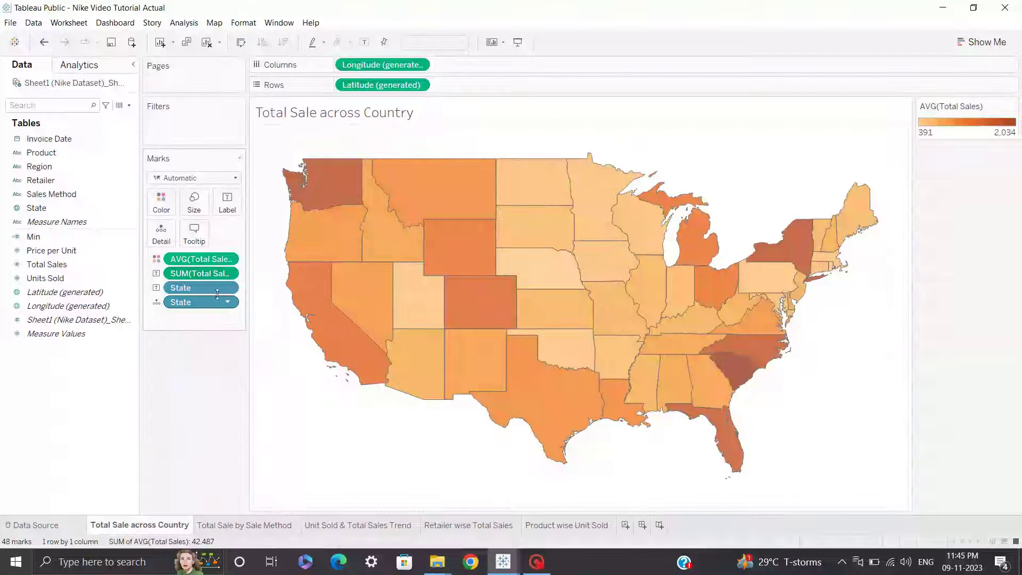
pyautogui.click(233, 271)
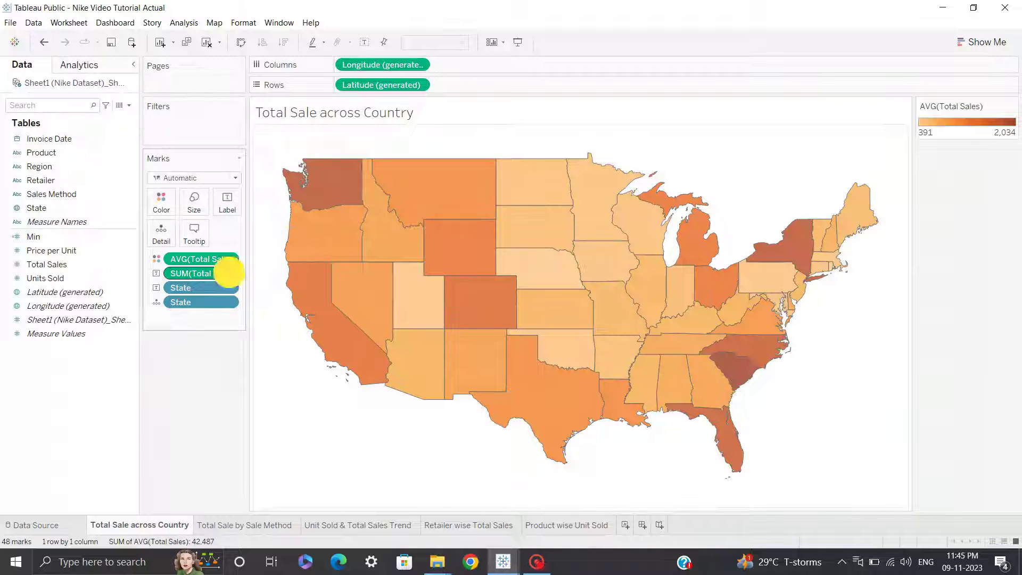
pyautogui.click(233, 379)
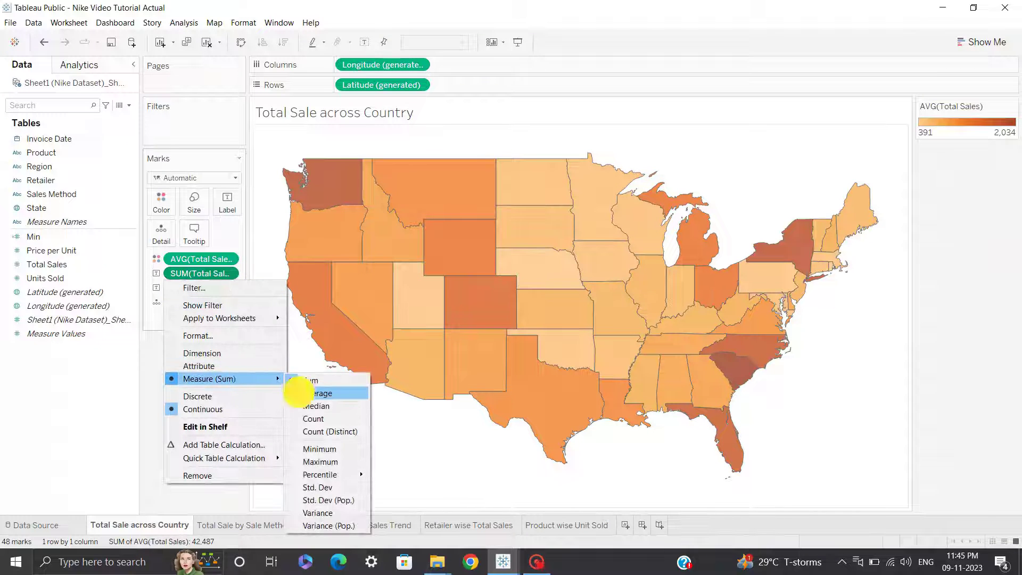
pyautogui.click(317, 393)
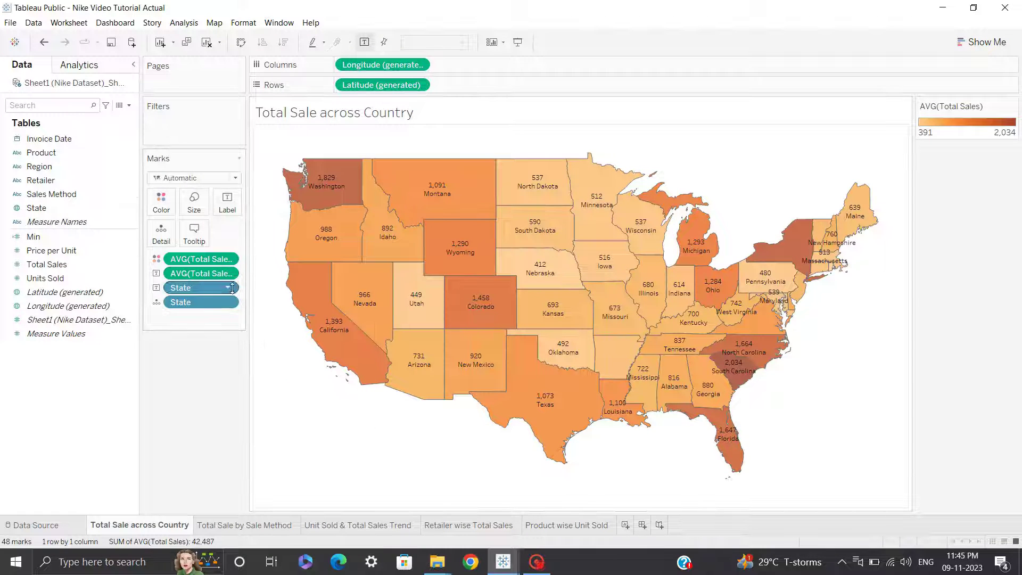
pyautogui.click(227, 202)
pyautogui.click(254, 230)
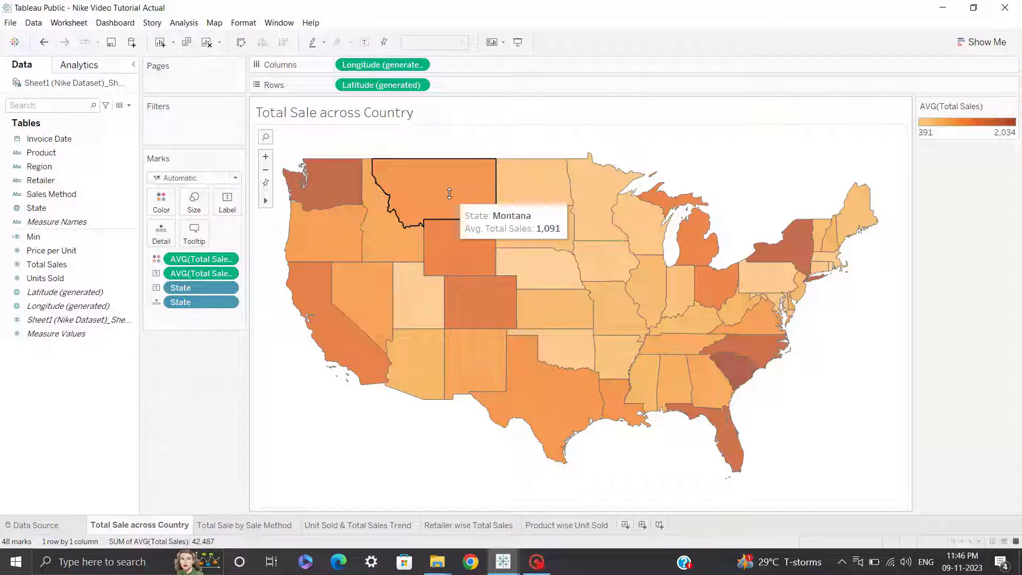
# Add Total Sales to the state map's tooltip and set its aggregation to Average
pyautogui.click(94, 264)
pyautogui.moveTo(94, 263); pyautogui.dragTo(194, 232)
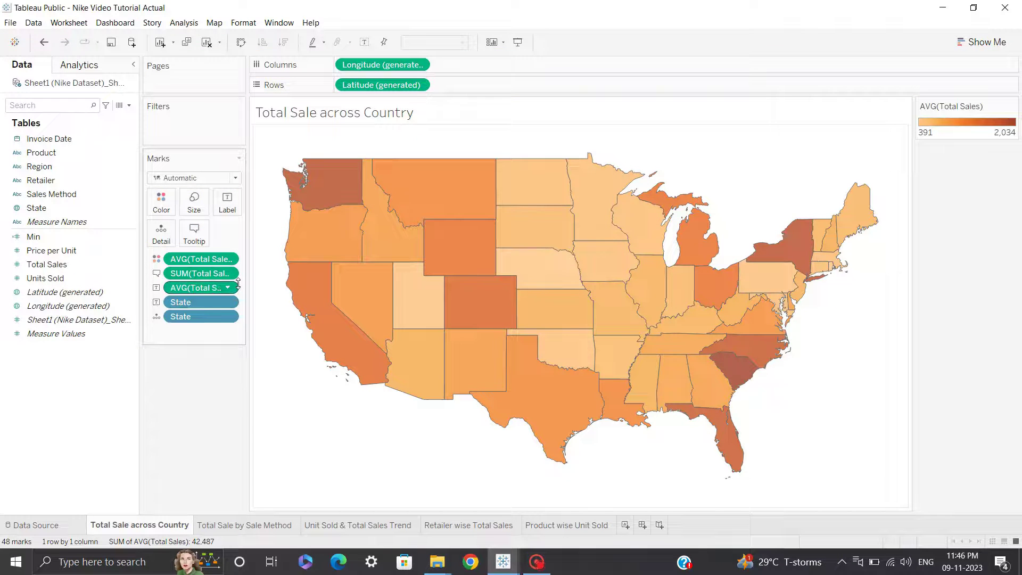
pyautogui.click(231, 274)
pyautogui.moveTo(245, 378)
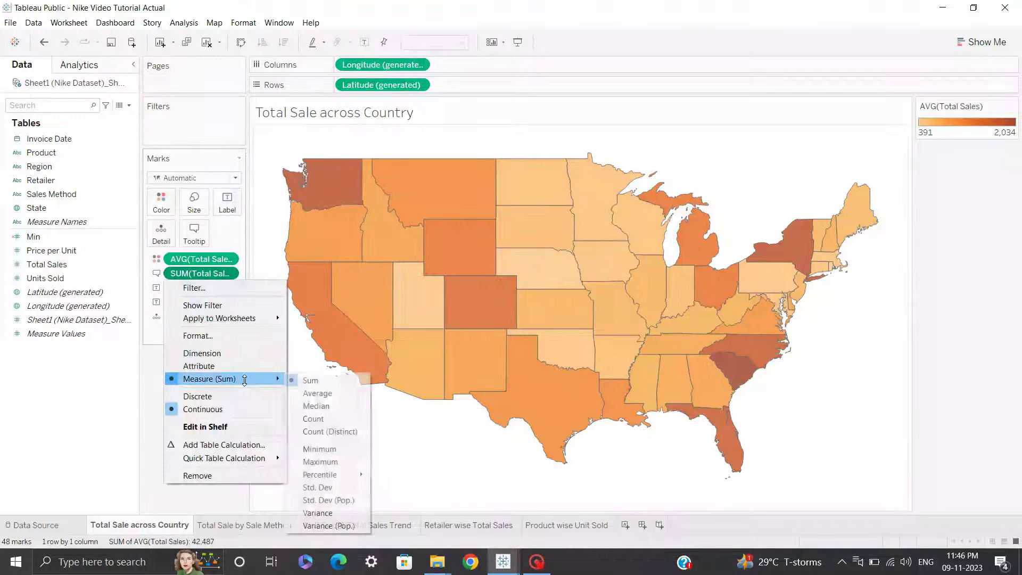
pyautogui.click(317, 393)
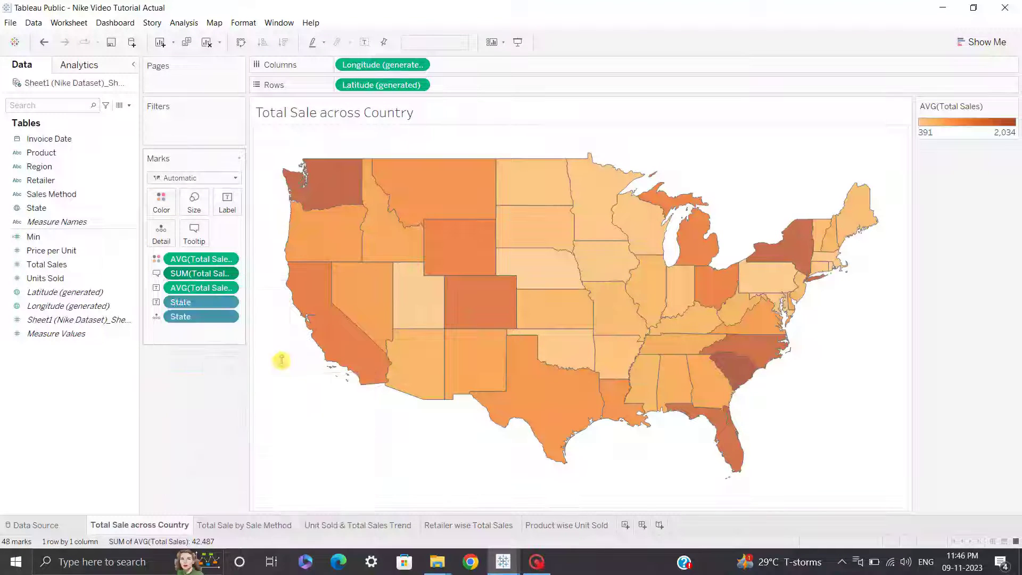
# Format the map tooltip's average Total Sales as a custom number with 0 decimal places and a $ prefix
pyautogui.click(231, 272)
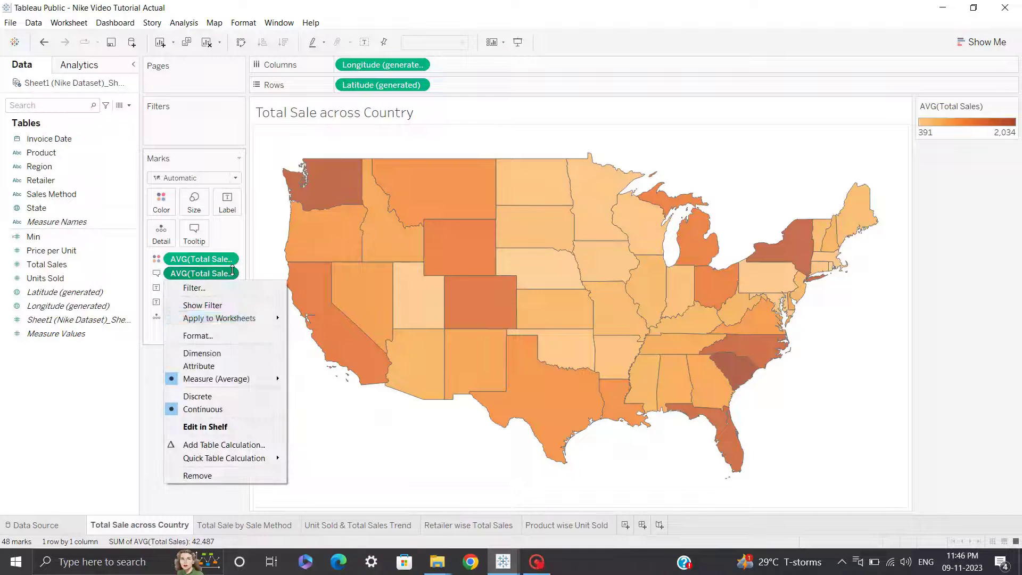
pyautogui.click(214, 331)
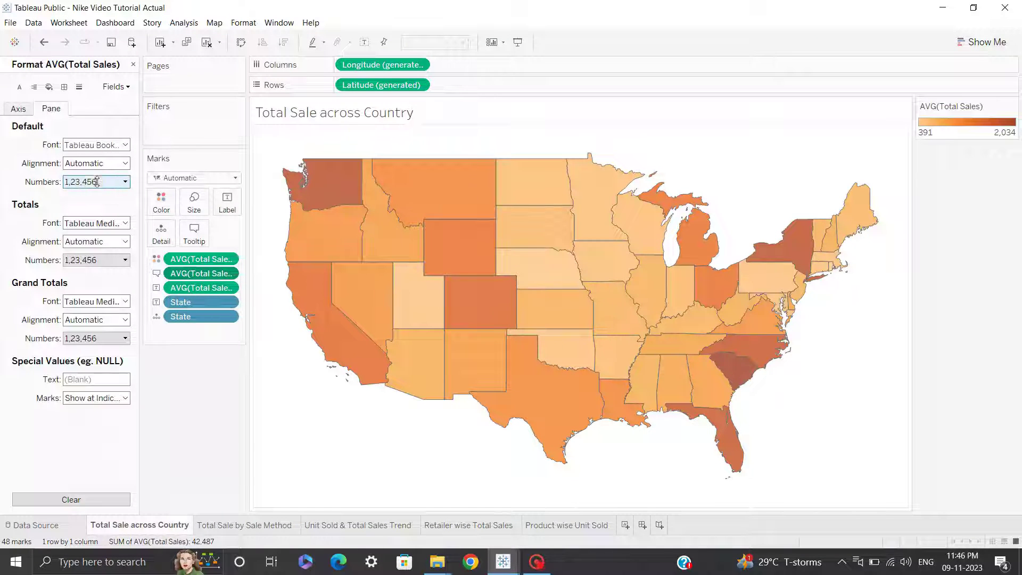
pyautogui.click(96, 182)
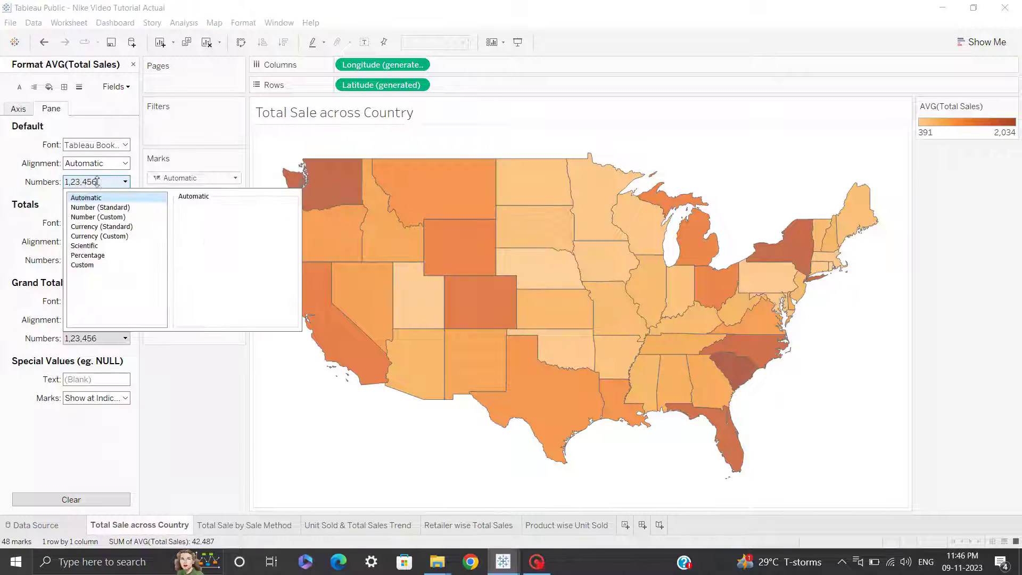
pyautogui.click(116, 216)
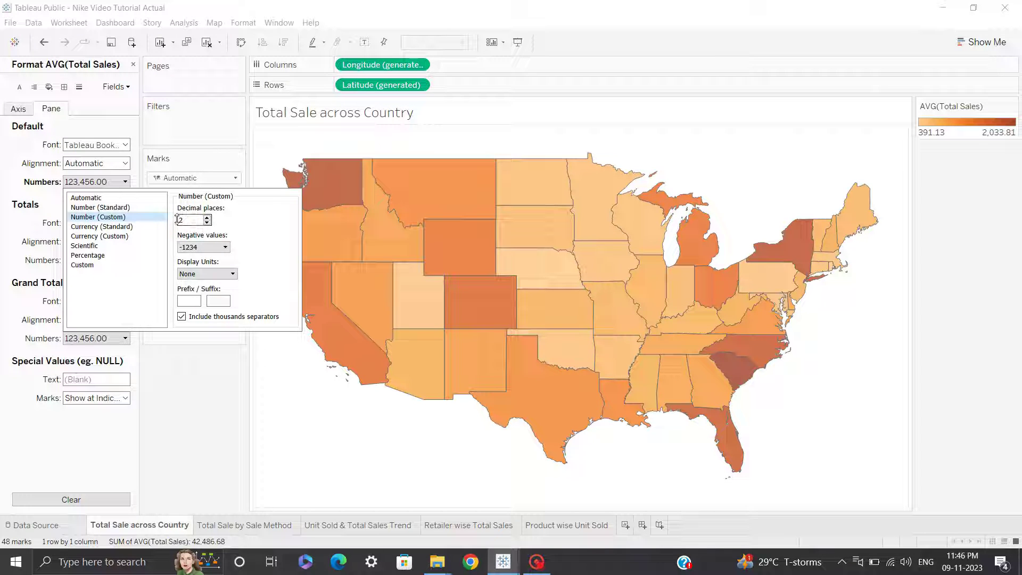
pyautogui.write('0')
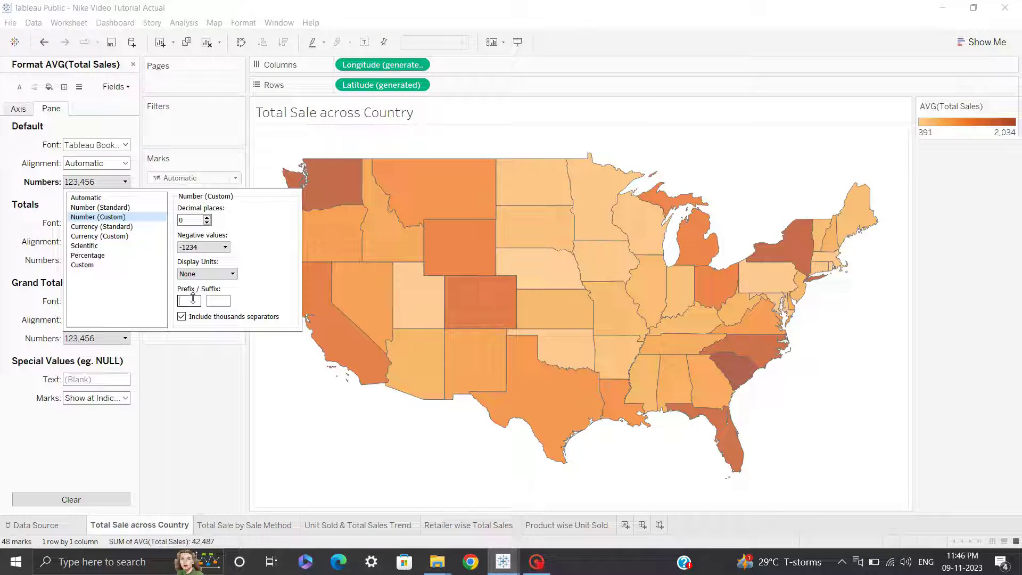
pyautogui.write('$')
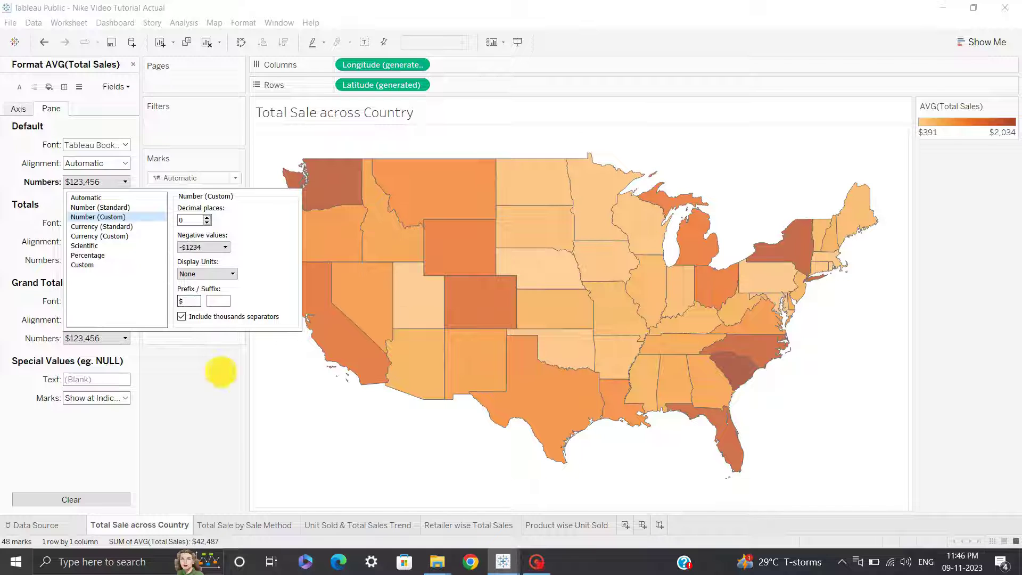
pyautogui.click(217, 372)
pyautogui.moveTo(438, 204)
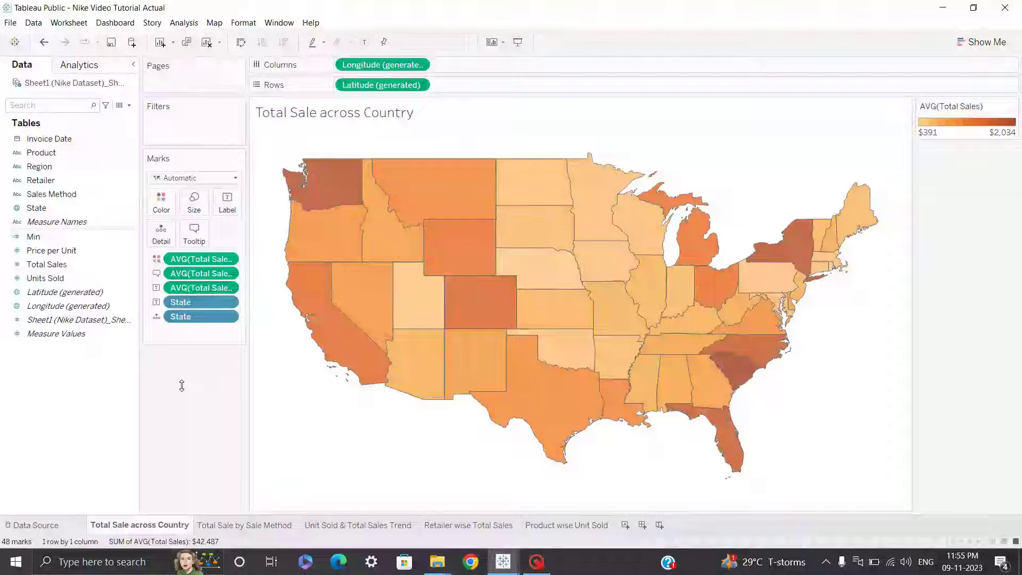
# Review the finished worksheets for sale method, units and sales trend, retailer-wise total sales and product-wise units sold
pyautogui.click(243, 525)
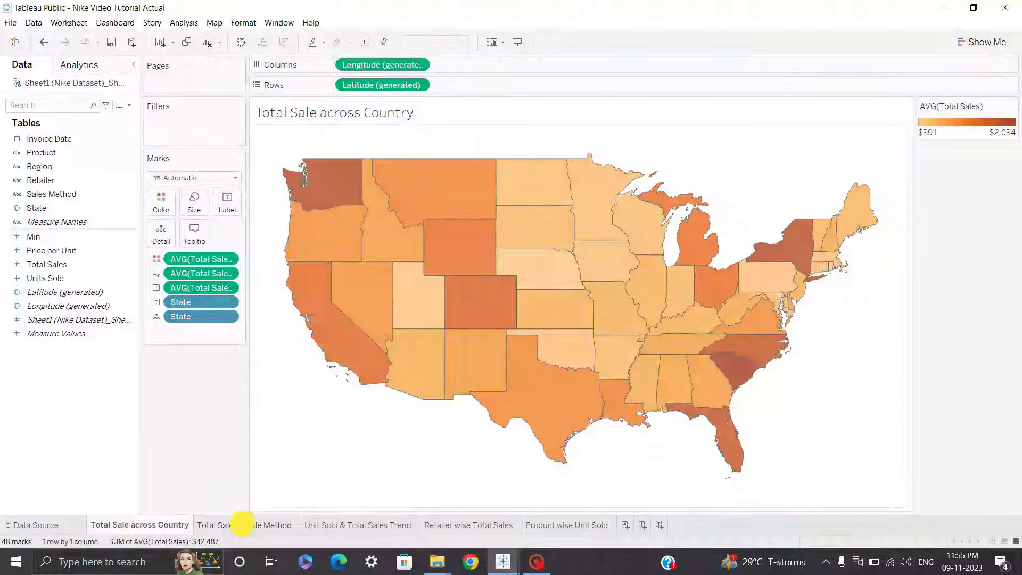
pyautogui.click(320, 525)
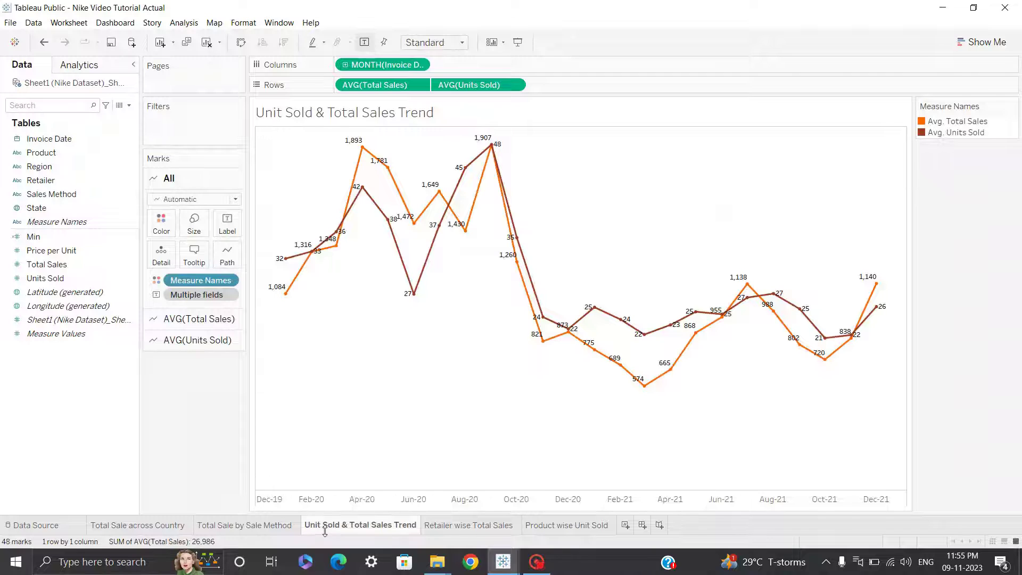
pyautogui.click(438, 525)
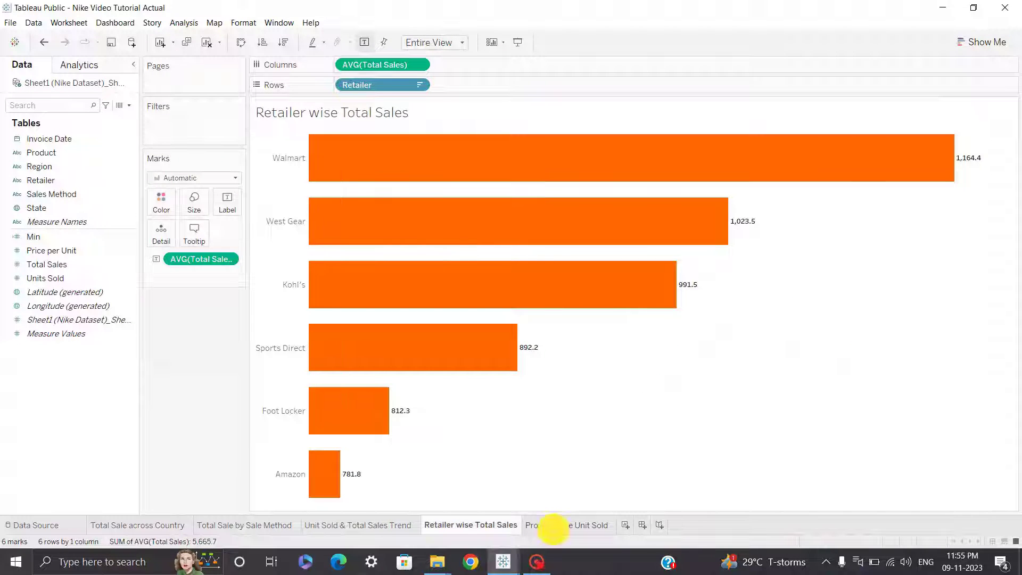
pyautogui.click(544, 526)
pyautogui.moveTo(541, 529)
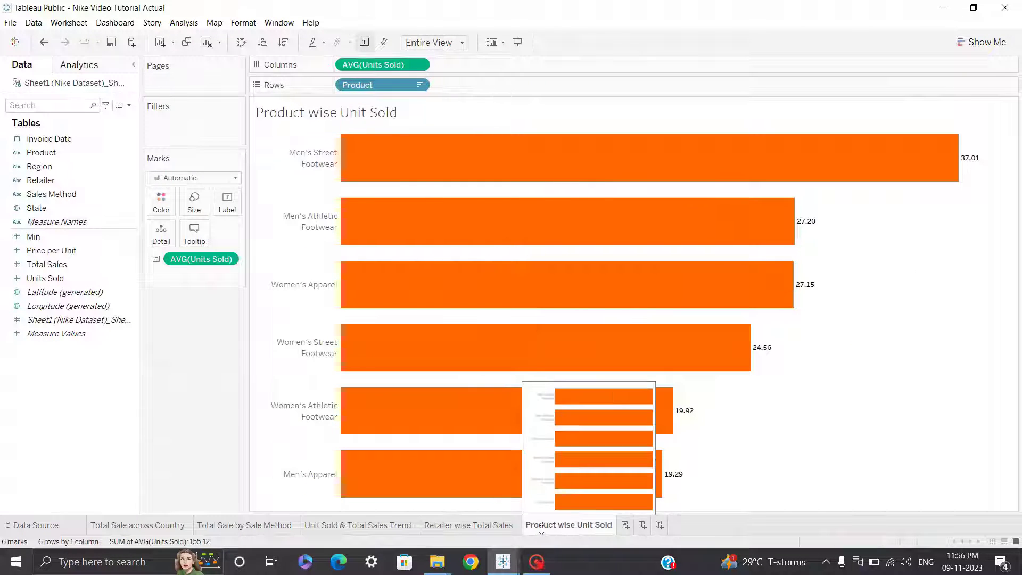